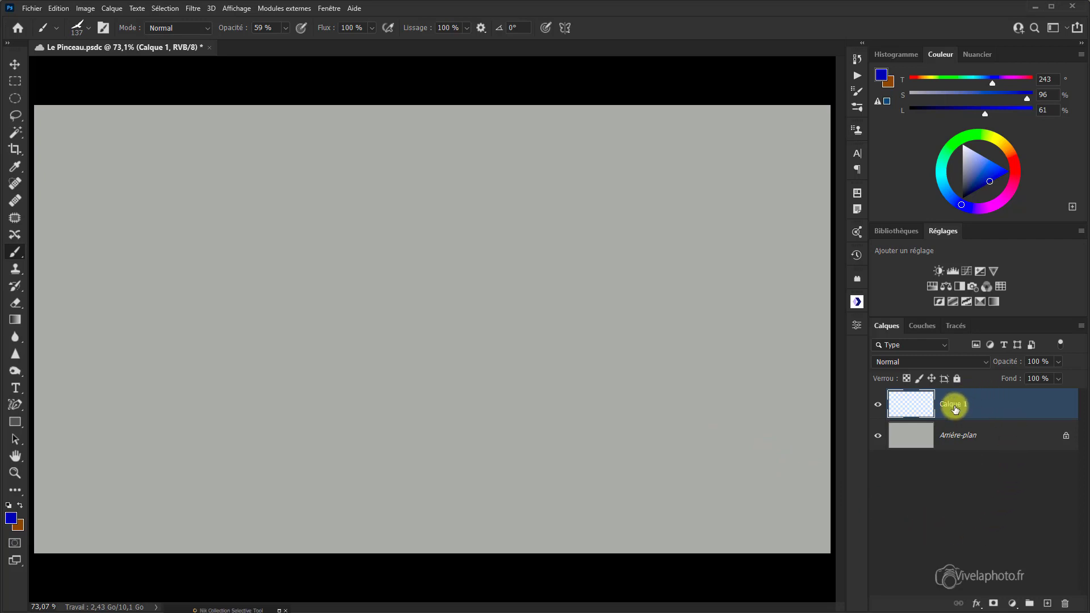
# Step: Rename the layer Calque 1 as pinceau
pyautogui.doubleClick(956, 408)
pyautogui.write('pinceau')
pyautogui.press('Return')
# Step: Display the brush settings (Paramètres de pinceau) for the current bird brush
pyautogui.click(104, 30)
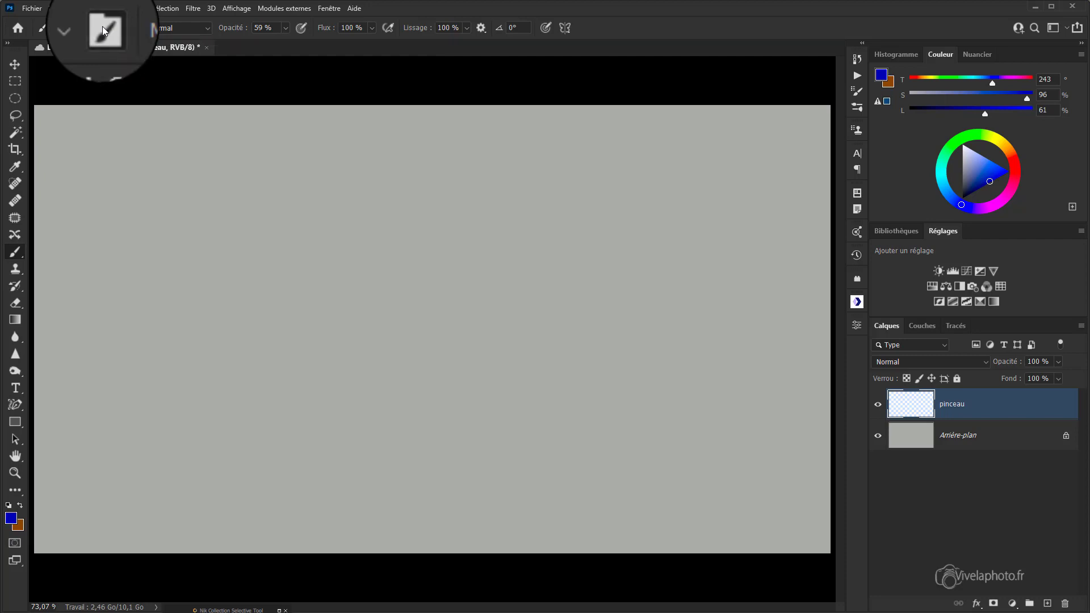
pyautogui.click(102, 26)
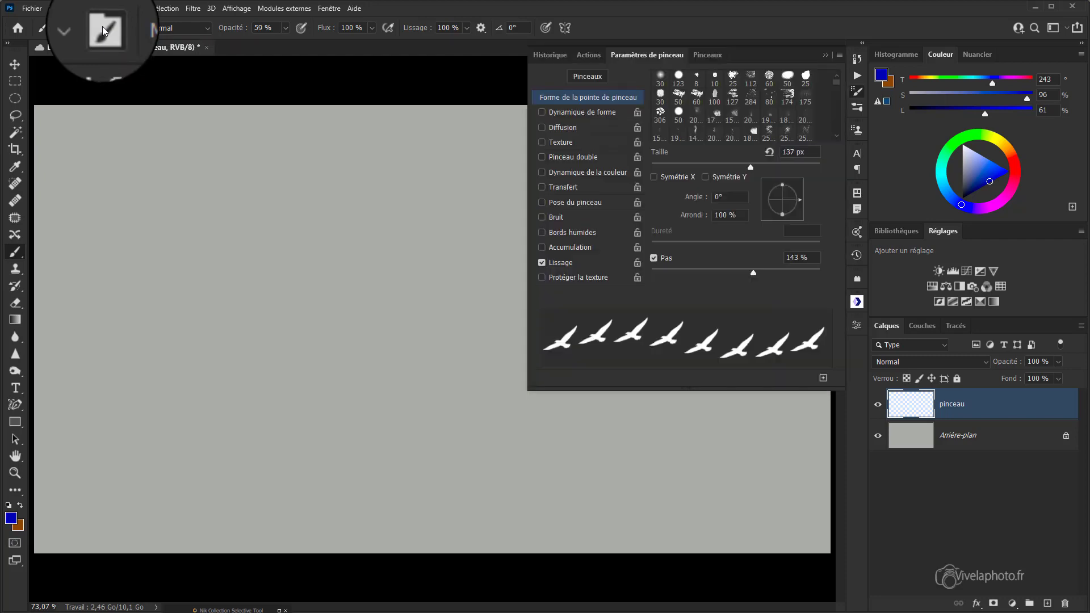
pyautogui.click(824, 55)
pyautogui.click(823, 55)
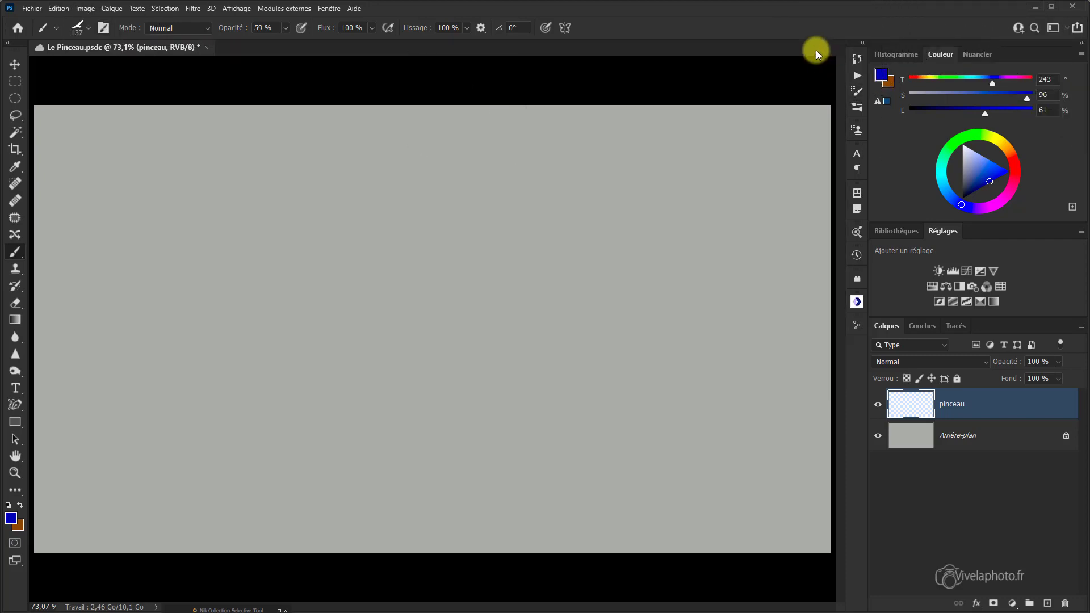
pyautogui.press('F5')
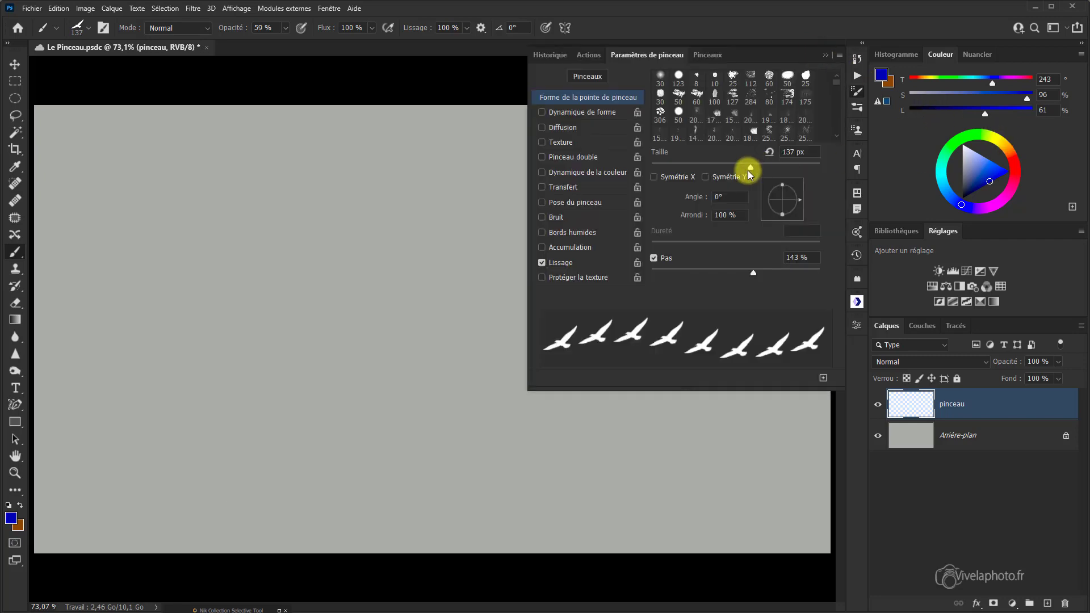
# Step: Try enabling Dynamique de forme and Diffusion for the bird brush, switch both off, and return to the brush tip shape settings
pyautogui.click(598, 116)
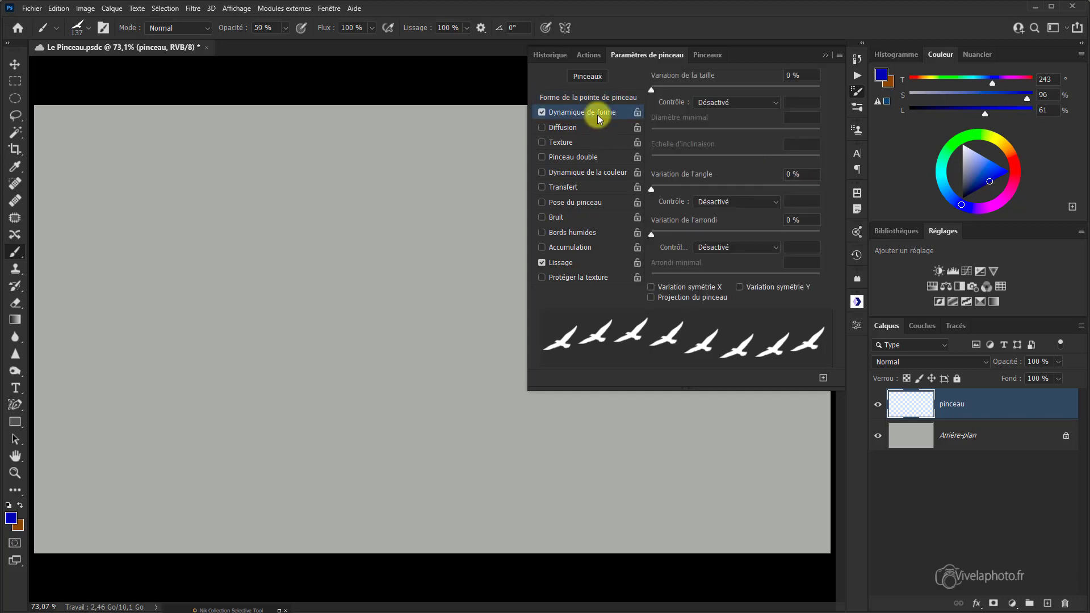
pyautogui.click(565, 134)
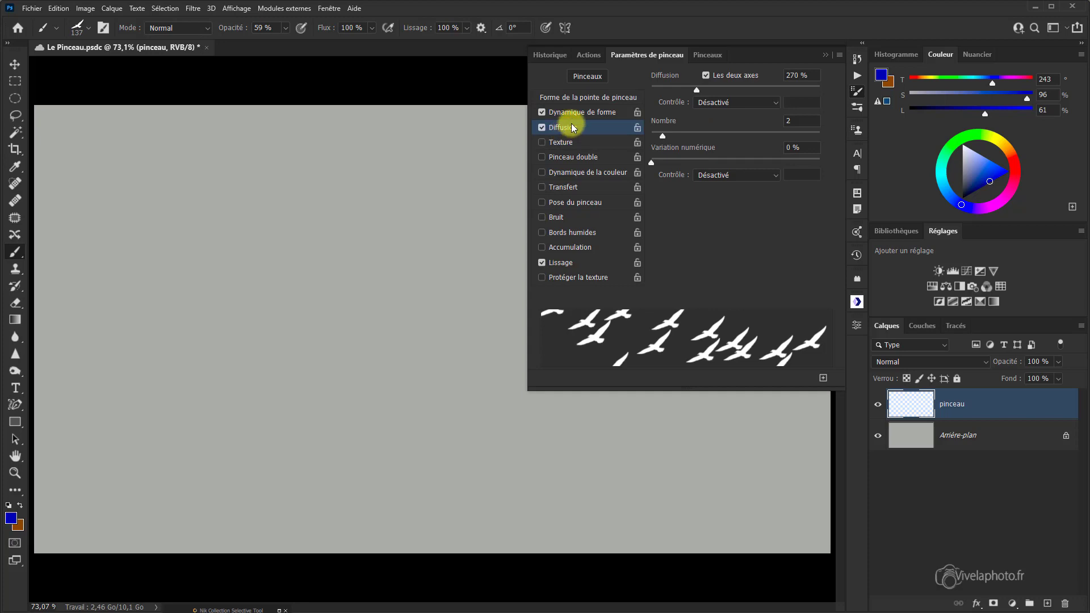
pyautogui.click(542, 127)
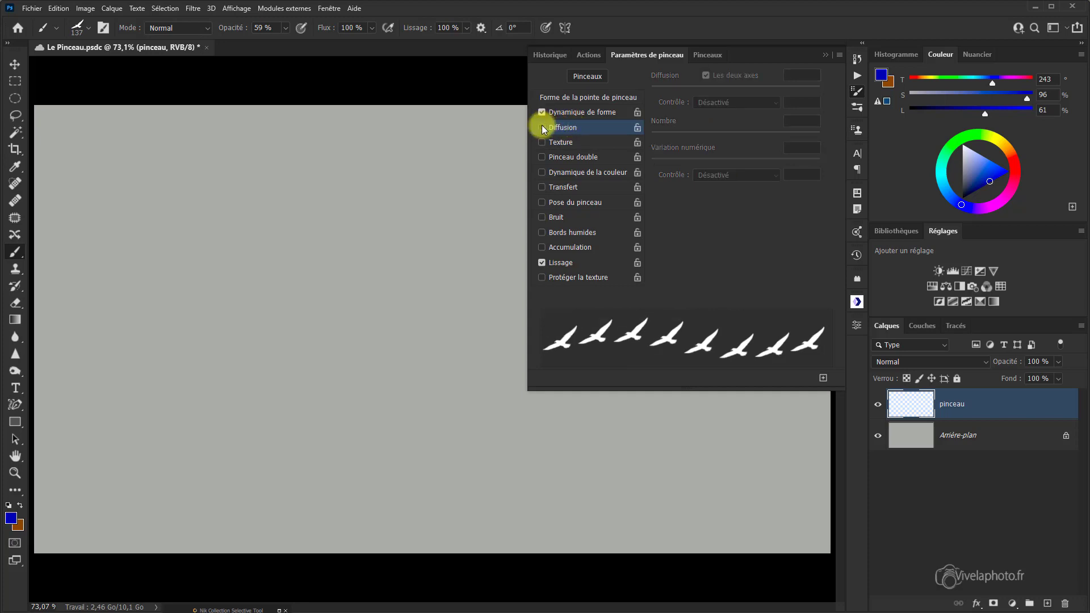
pyautogui.click(542, 112)
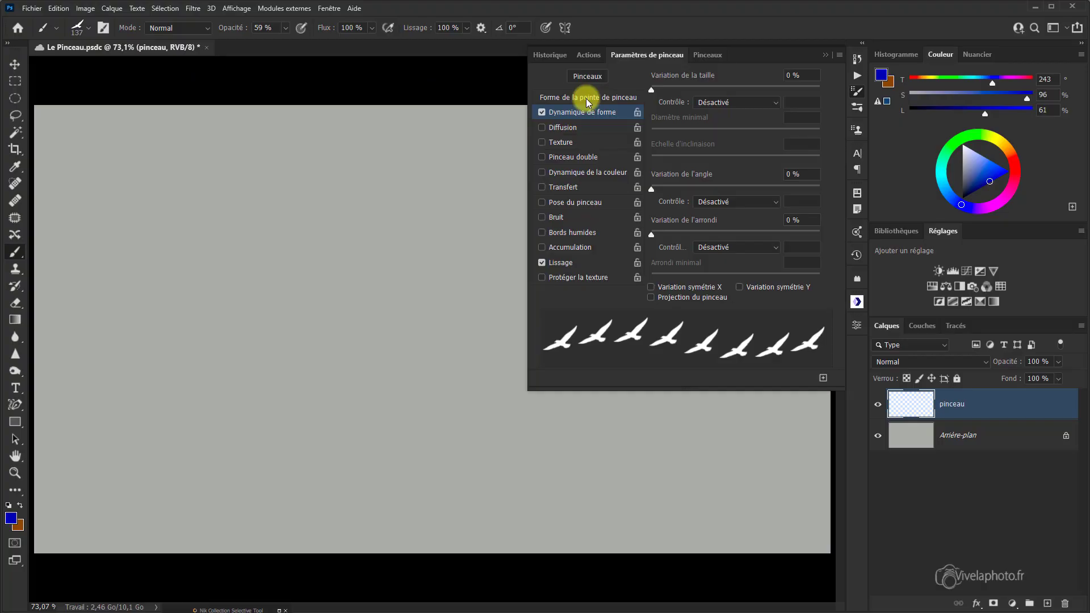
pyautogui.click(583, 98)
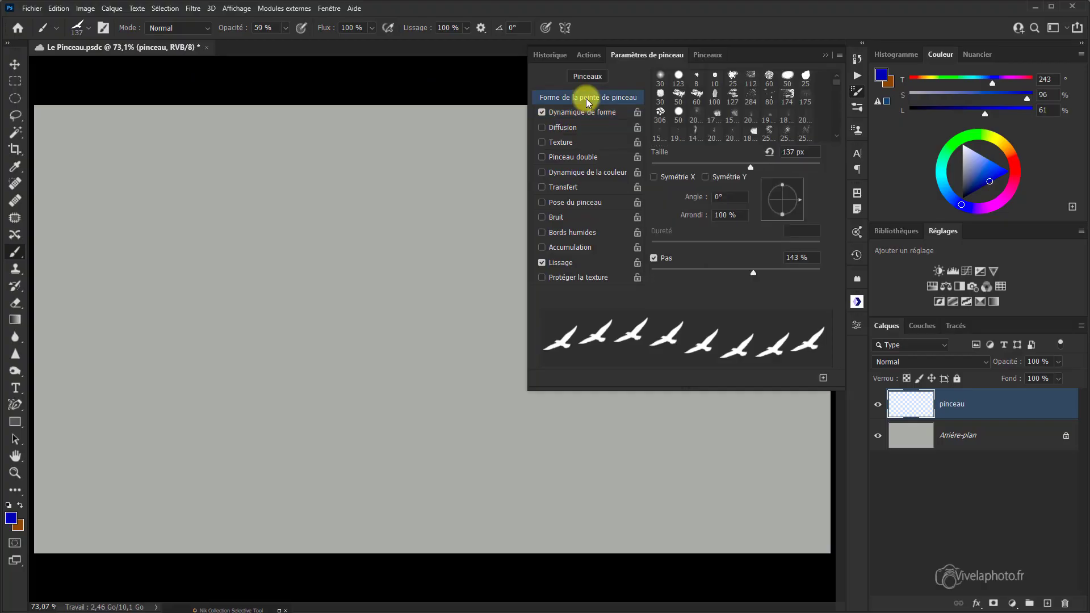
pyautogui.click(543, 113)
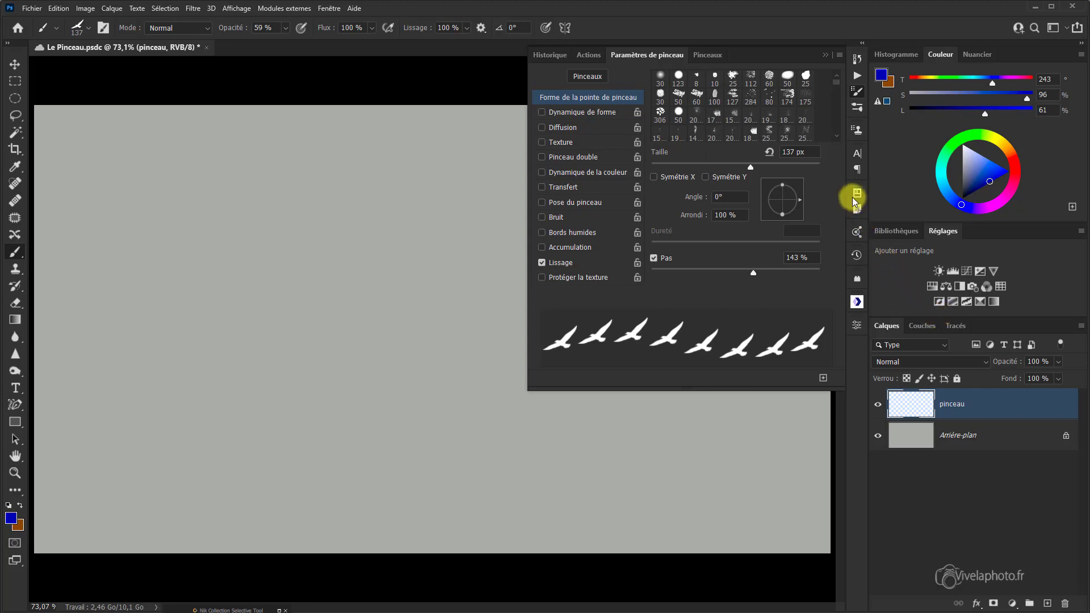
# Step: Browse the available brush tips and the brush preset folders, and return to the brush tip shape settings
pyautogui.scroll(-1, 759, 94)
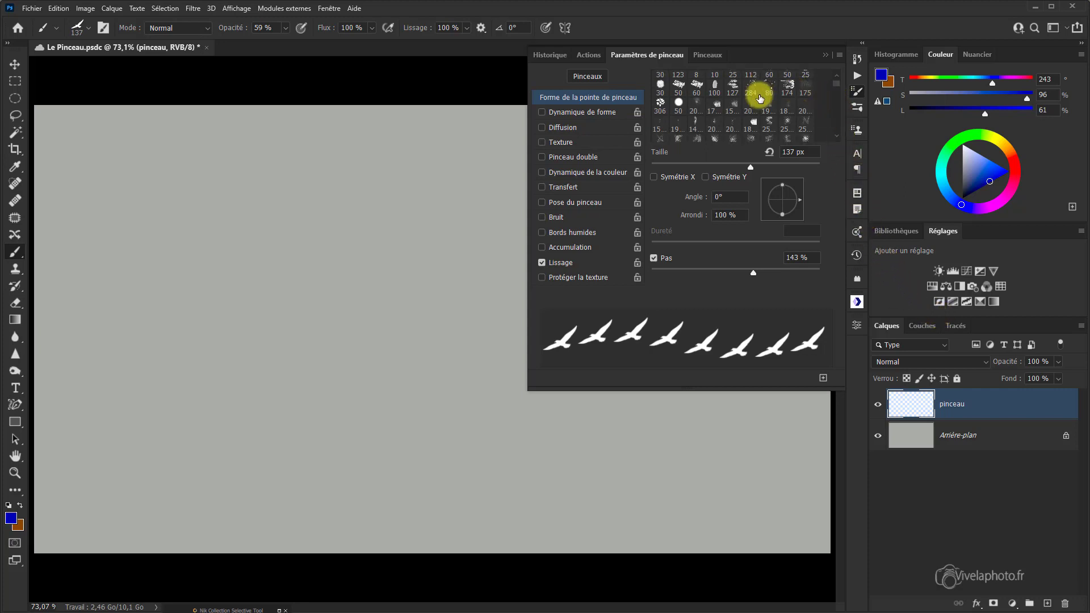
pyautogui.scroll(-5, 760, 93)
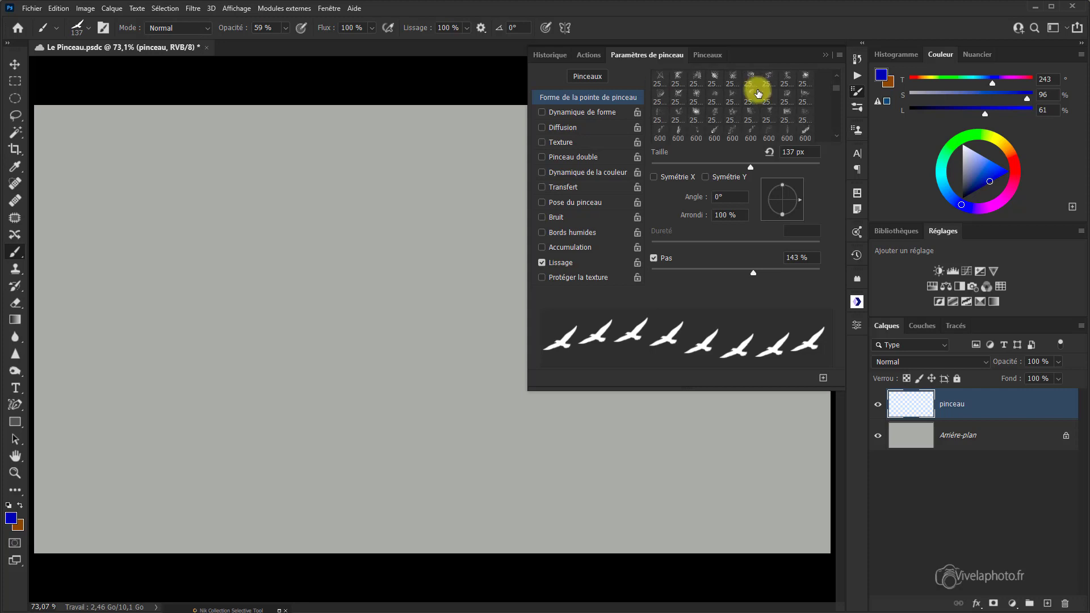
pyautogui.scroll(-2, 759, 94)
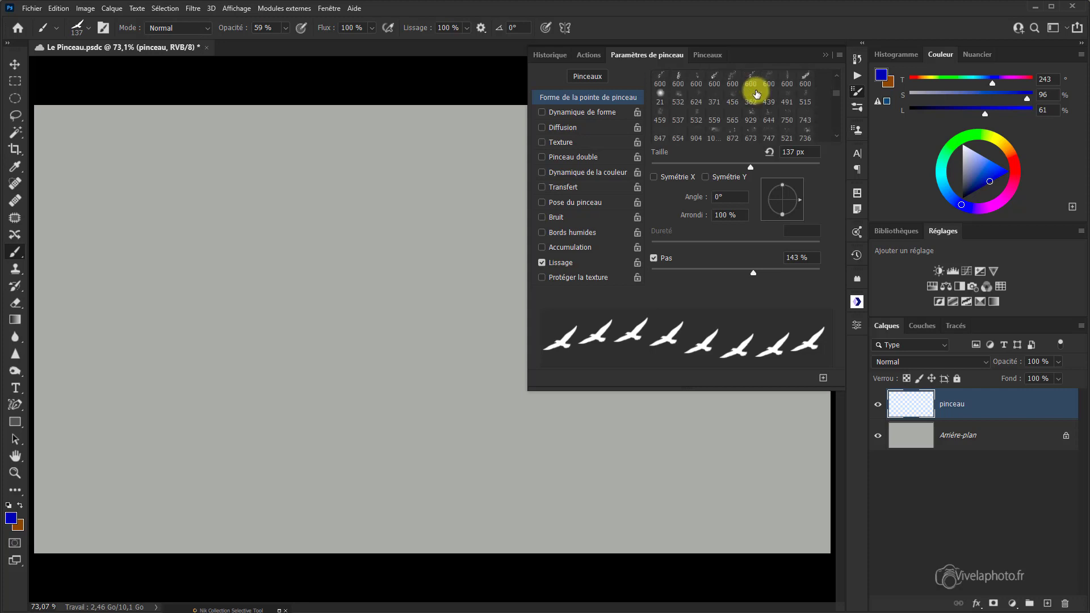
pyautogui.scroll(1, 758, 97)
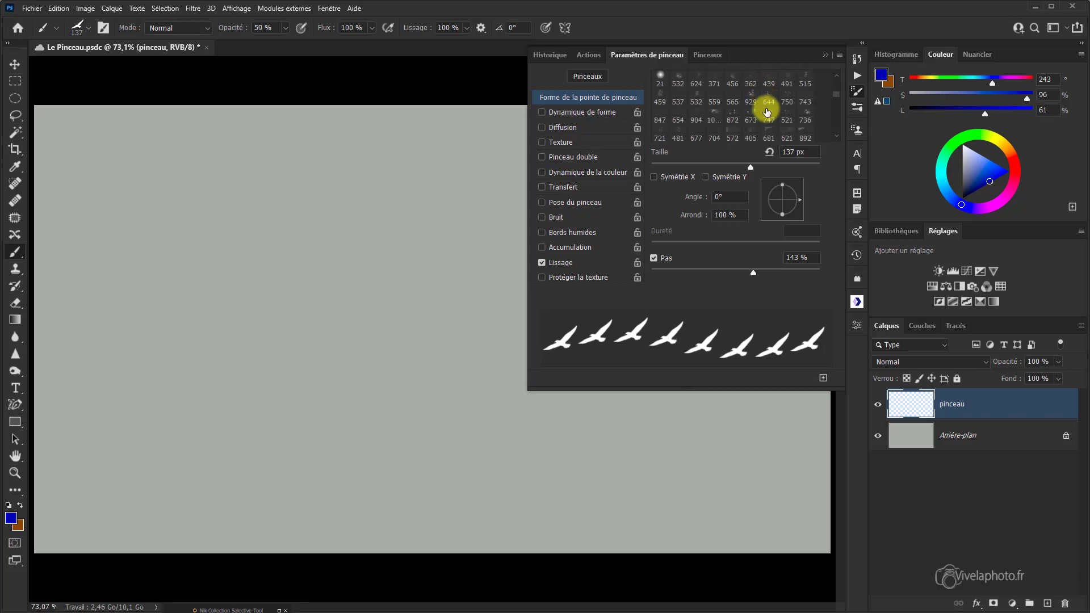
pyautogui.scroll(3, 761, 114)
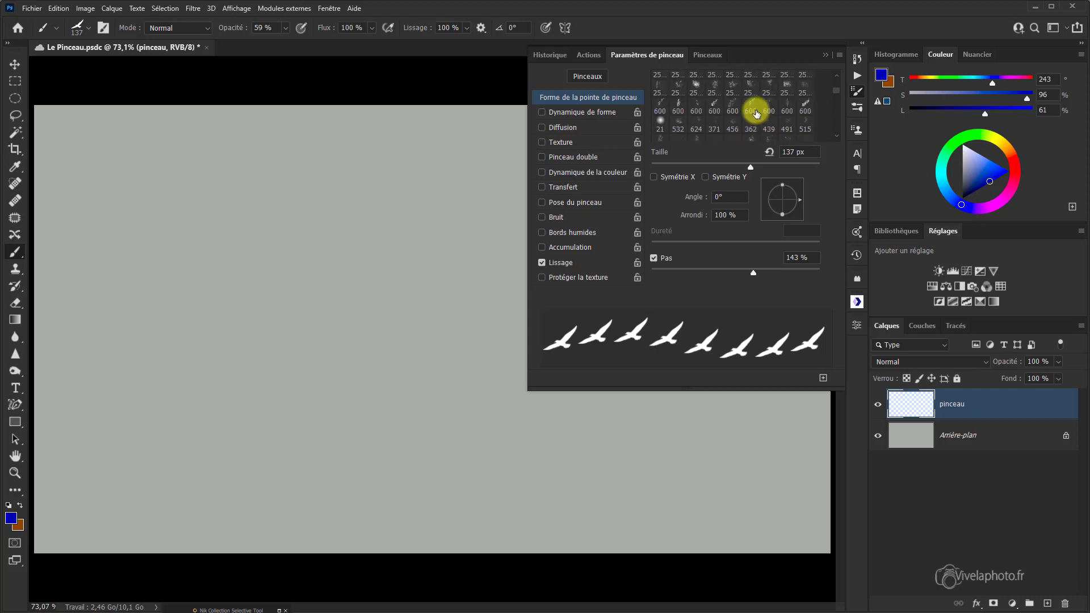
pyautogui.scroll(3, 755, 115)
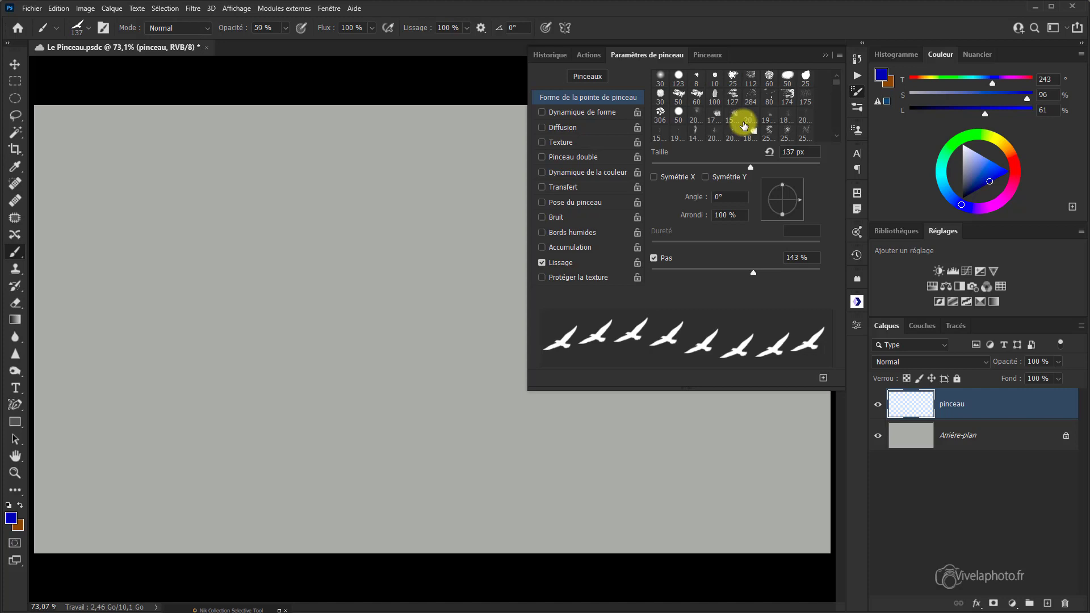
pyautogui.click(705, 55)
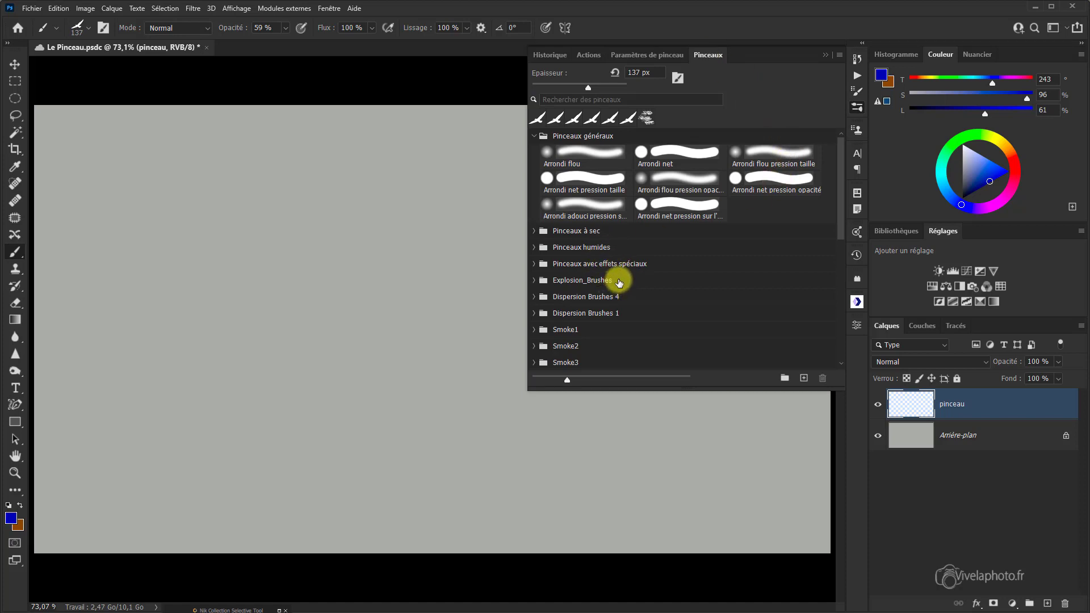
pyautogui.click(661, 53)
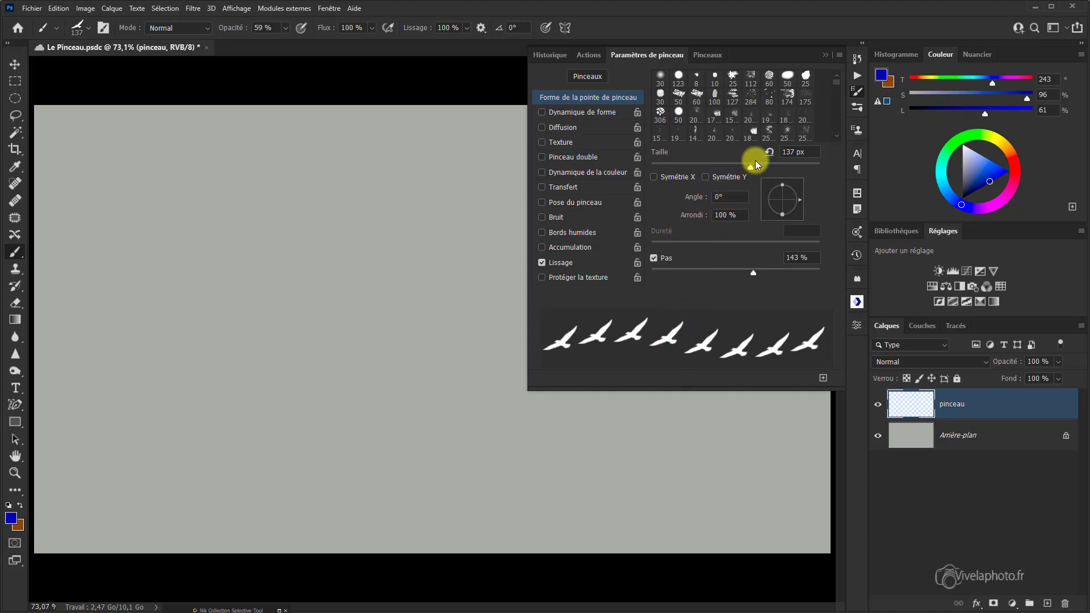
# Step: Set the bird brush size to 153 px and select its angle value for editing
pyautogui.moveTo(750, 170)
pyautogui.mouseDown()
pyautogui.moveTo(713, 169)
pyautogui.moveTo(758, 172)
pyautogui.mouseUp()
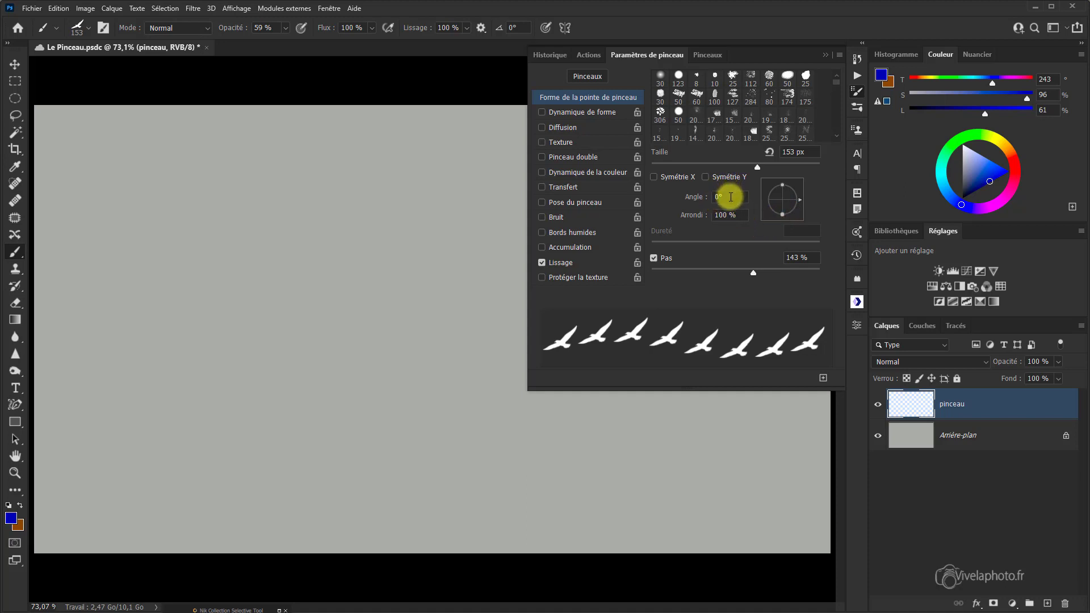
pyautogui.moveTo(730, 197); pyautogui.dragTo(709, 197)
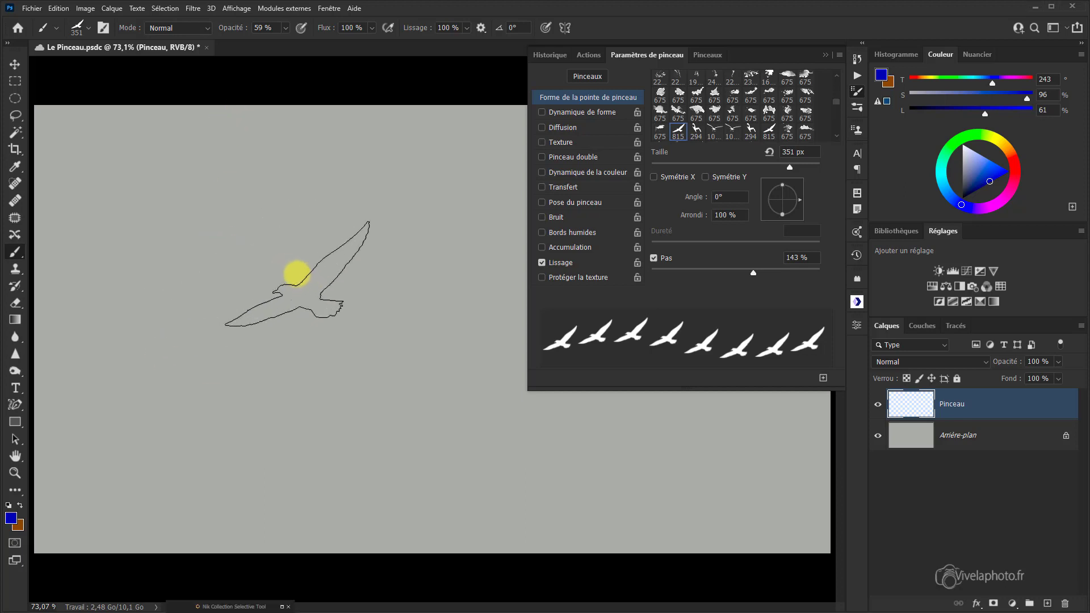
# Step: Rotate the bird brush tip clockwise in 1° increments to an angle of -78°
pyautogui.press('Right')
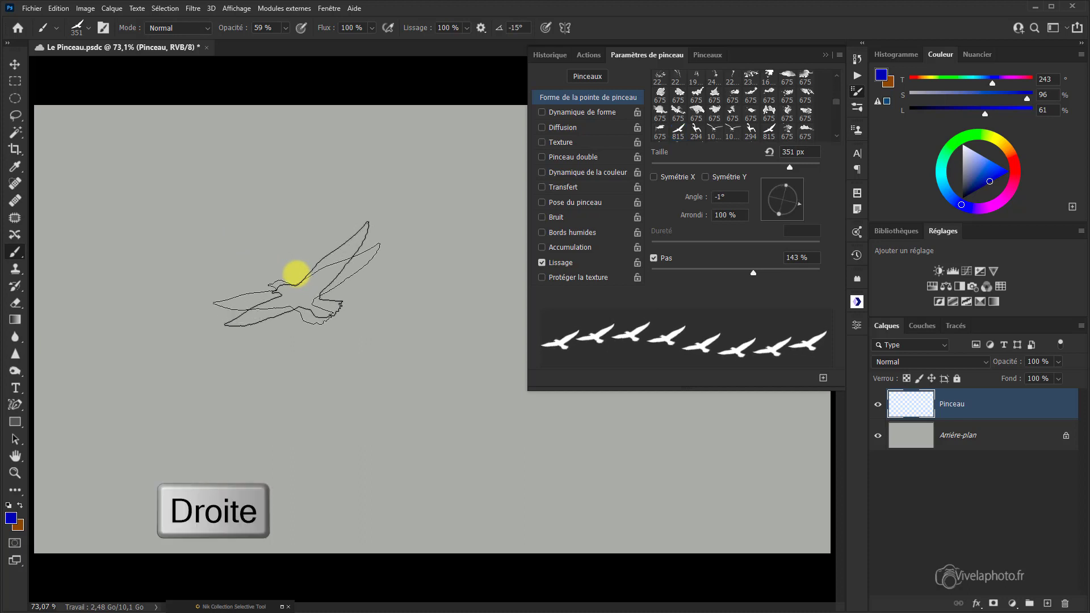
pyautogui.press('Right')
pyautogui.press('Right')
pyautogui.press('Right')
pyautogui.press('Right')
pyautogui.press('Right')
pyautogui.press('Right')
pyautogui.press('Right')
pyautogui.press('Right')
pyautogui.press('Right')
pyautogui.press('Right')
pyautogui.press('Right')
pyautogui.press('Right')
pyautogui.press('Right')
pyautogui.press('Right')
pyautogui.press('Right')
pyautogui.press('Right')
pyautogui.press('Right')
pyautogui.press('Right')
pyautogui.press('Right')
pyautogui.press('Right')
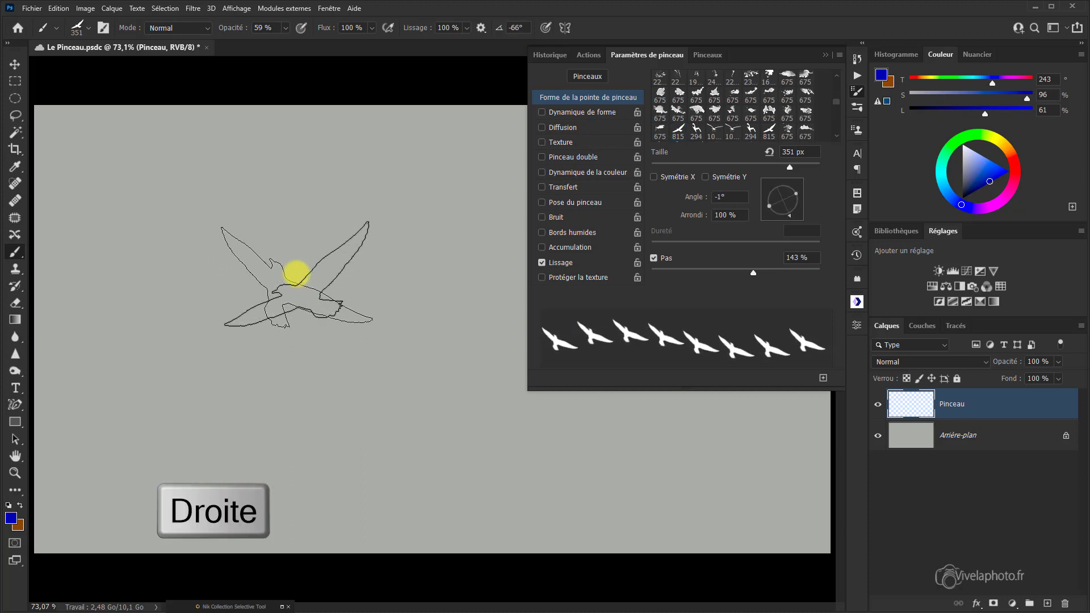
pyautogui.press('Right')
pyautogui.press('Right')
pyautogui.press('Right')
pyautogui.press('Right')
pyautogui.press('Right')
pyautogui.press('Right')
pyautogui.press('Right')
pyautogui.press('Right')
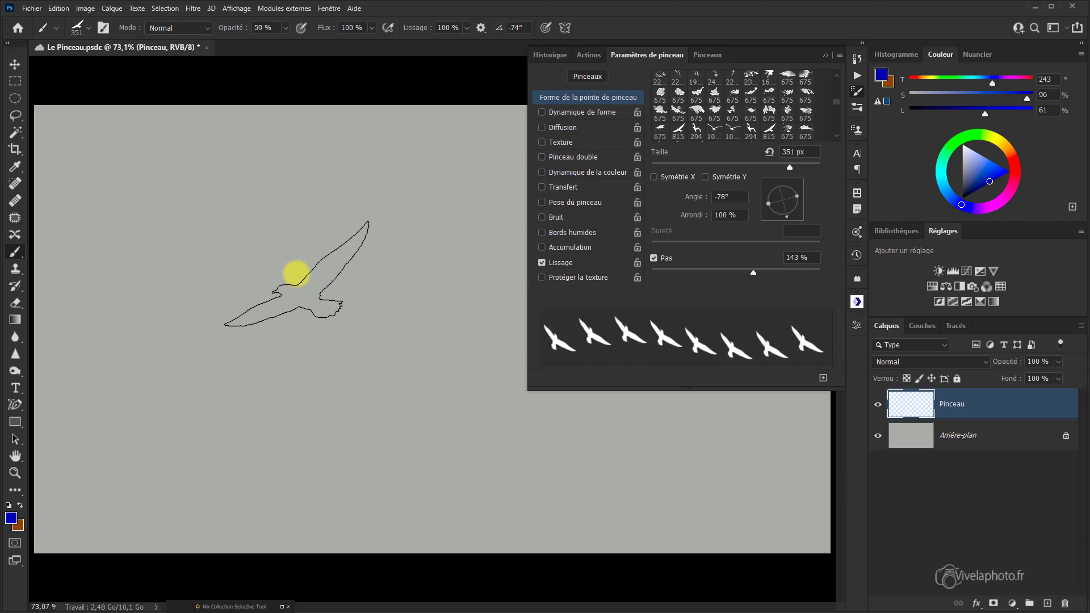
# Step: Rotate the bird brush tip counterclockwise in small increments, back towards its original orientation
pyautogui.press('Left')
pyautogui.press('Left')
pyautogui.press('Left')
pyautogui.press('Left')
pyautogui.press('Left')
pyautogui.press('Left')
pyautogui.press('Left')
pyautogui.press('Left')
pyautogui.press('Left')
pyautogui.press('Left')
pyautogui.press('Left')
pyautogui.press('Left')
pyautogui.press('Left')
pyautogui.press('Left')
pyautogui.press('Left')
pyautogui.press('Left')
pyautogui.press('Left')
pyautogui.press('Left')
pyautogui.press('Left')
pyautogui.press('Left')
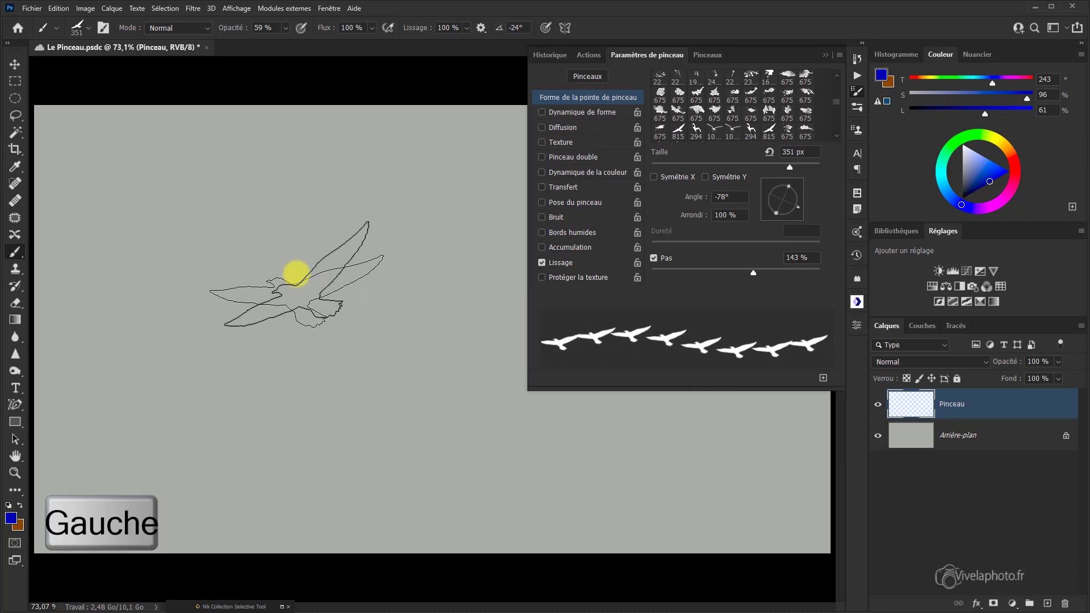
pyautogui.press('Left')
pyautogui.press('Left')
pyautogui.press('Left')
pyautogui.press('Left')
pyautogui.press('Left')
pyautogui.press('Left')
pyautogui.press('Left')
pyautogui.press('Left')
pyautogui.press('Left')
pyautogui.press('Left')
pyautogui.press('Left')
pyautogui.press('Left')
pyautogui.press('Left')
pyautogui.press('Left')
pyautogui.press('Left')
pyautogui.press('Left')
pyautogui.press('Left')
pyautogui.press('Left')
pyautogui.press('Left')
pyautogui.press('Left')
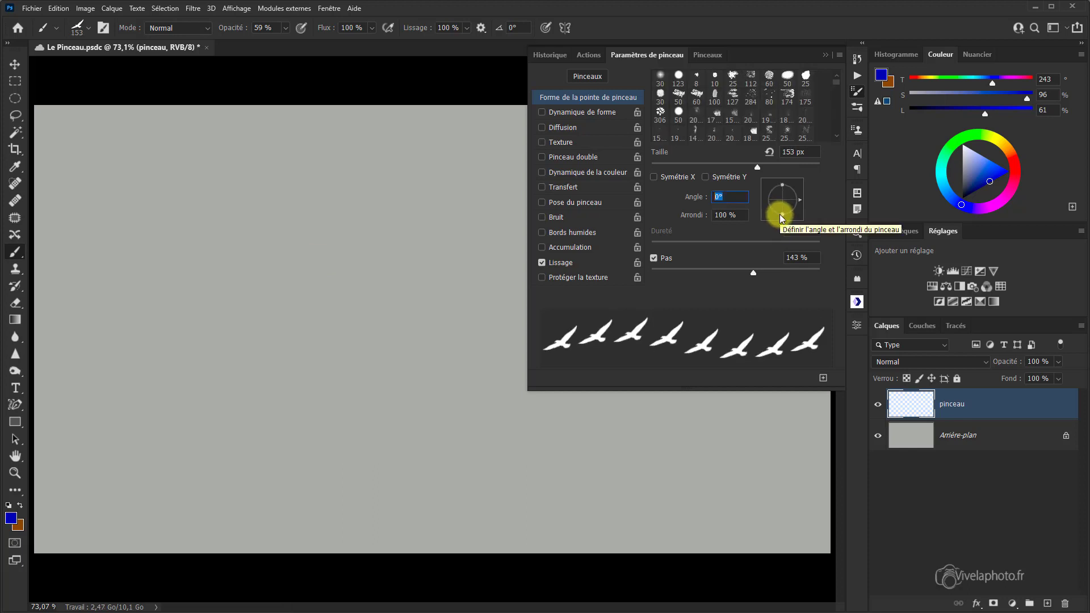
# Step: Try adjusting the brush tip's roundness and flipping it with Symétrie X and Symétrie Y, leaving both flips disabled
pyautogui.moveTo(782, 214)
pyautogui.mouseDown()
pyautogui.moveTo(784, 199)
pyautogui.moveTo(783, 226)
pyautogui.mouseUp()
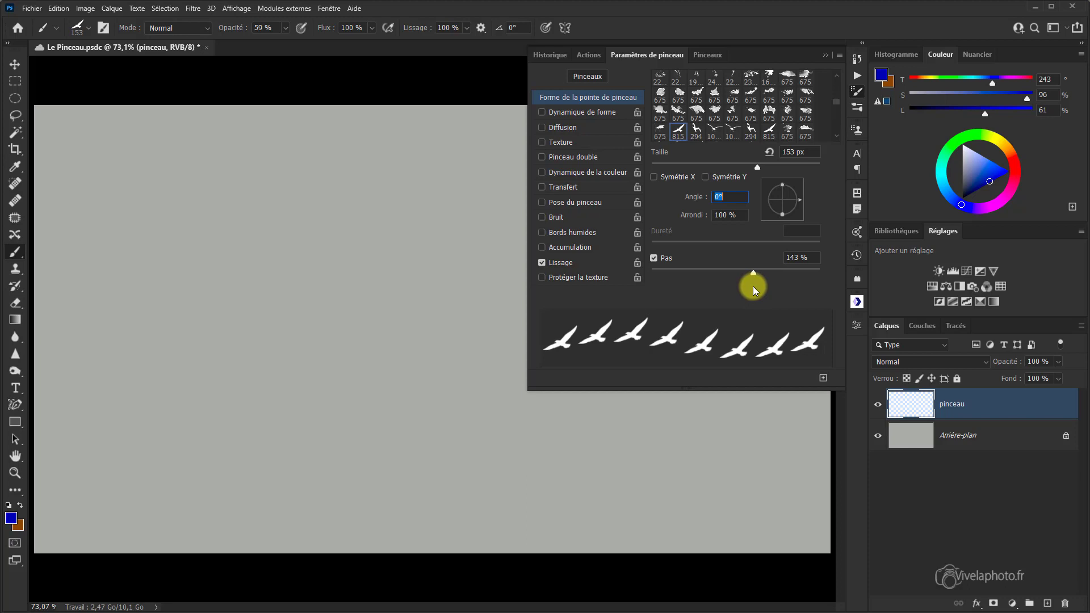
pyautogui.click(654, 178)
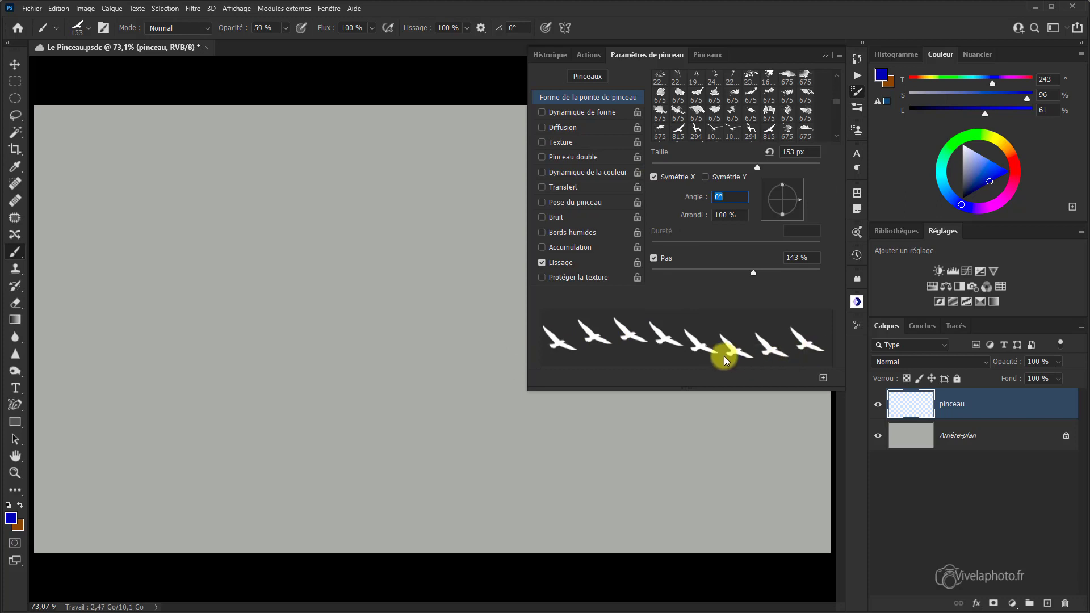
pyautogui.click(655, 177)
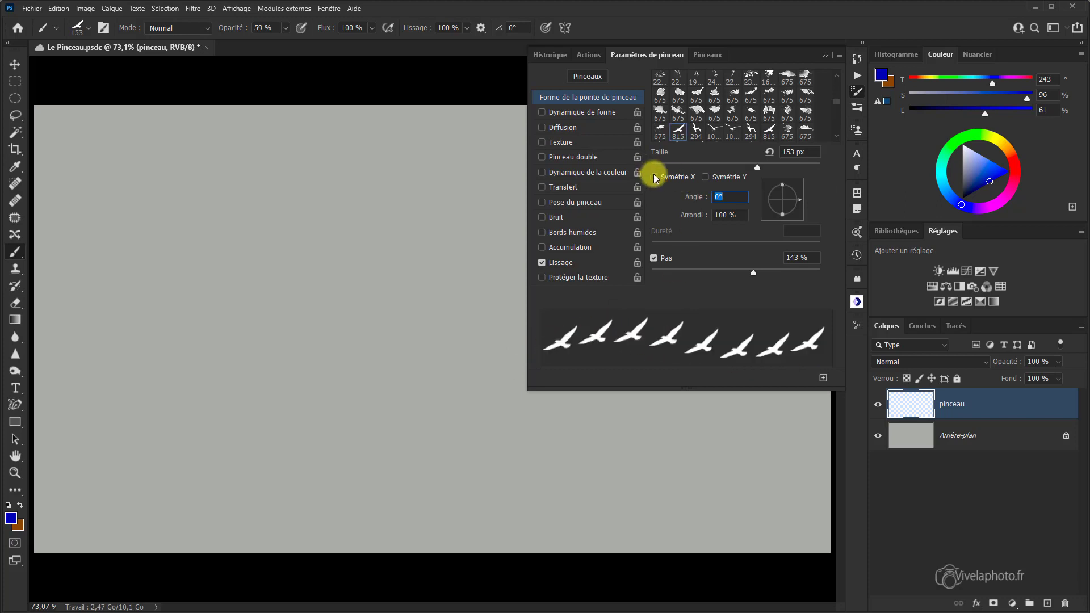
pyautogui.click(707, 177)
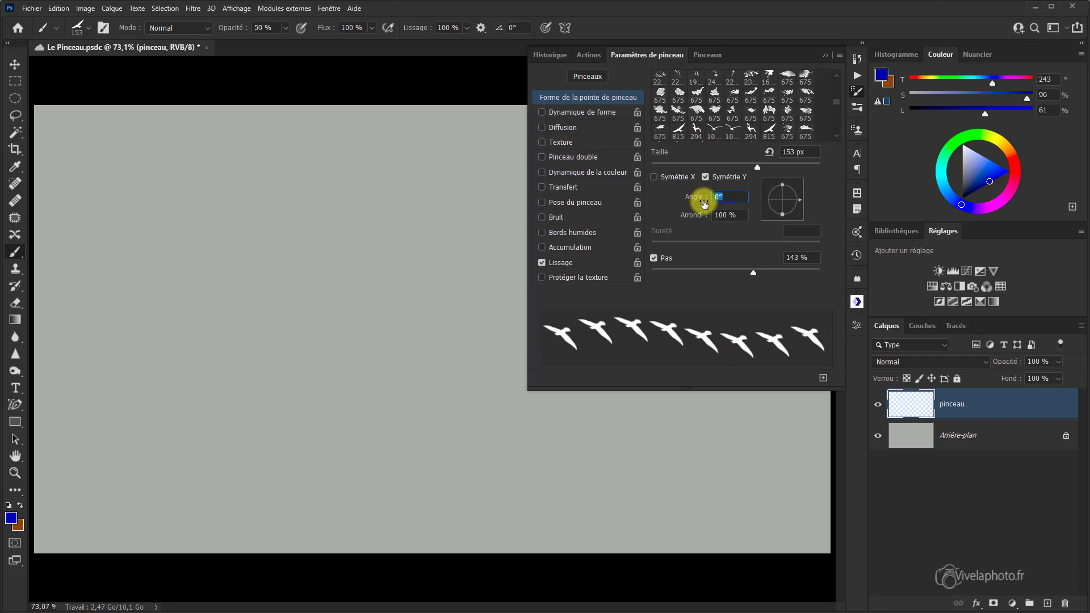
pyautogui.click(719, 180)
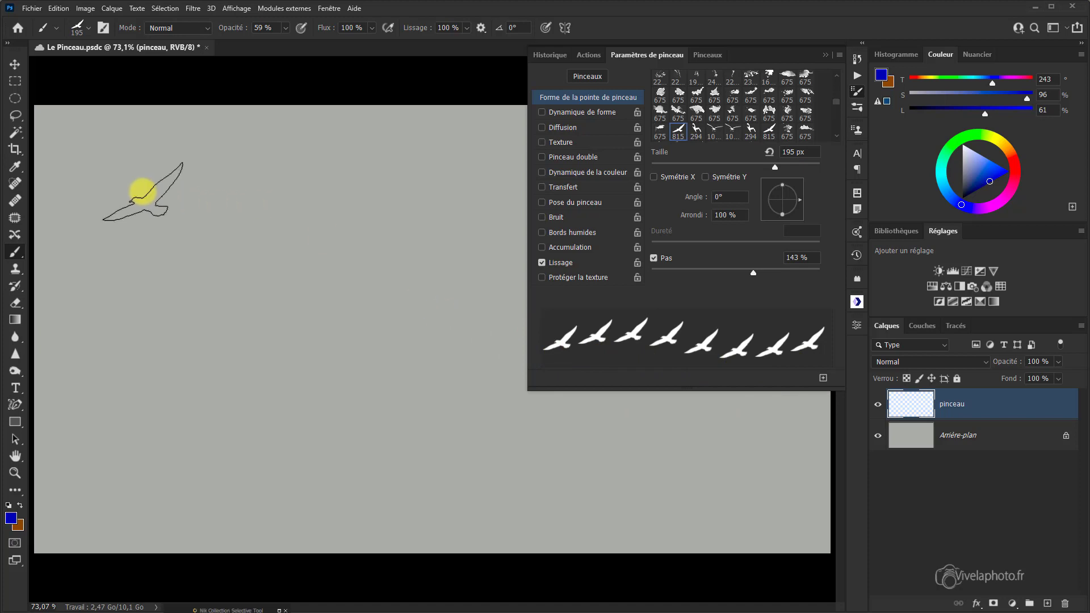
# Step: Paint a descending diagonal line of four blue birds on the pinceau layer with the bird brush at 195 px
pyautogui.click(232, 255)
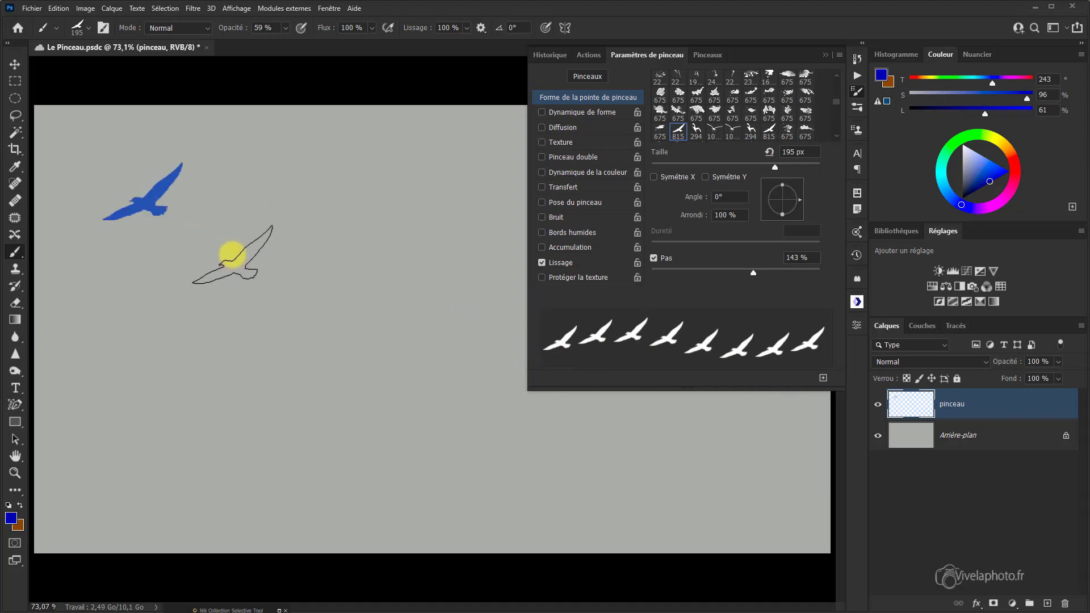
pyautogui.moveTo(232, 255); pyautogui.dragTo(411, 377)
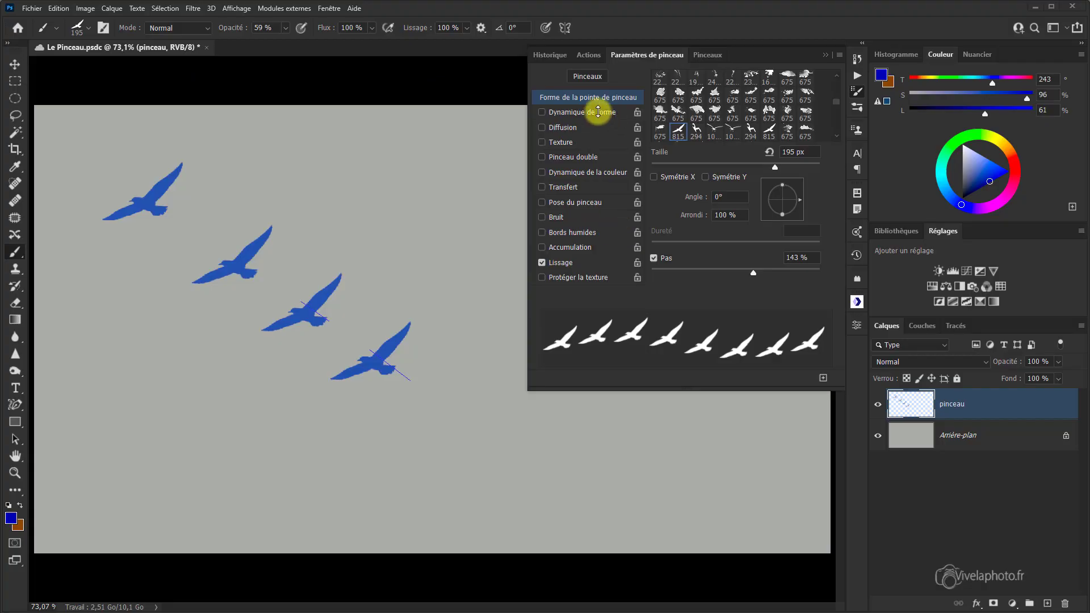
# Step: Enable Dynamique de forme for the bird brush with Variation de la taille at 57 %, and save the document
pyautogui.click(599, 117)
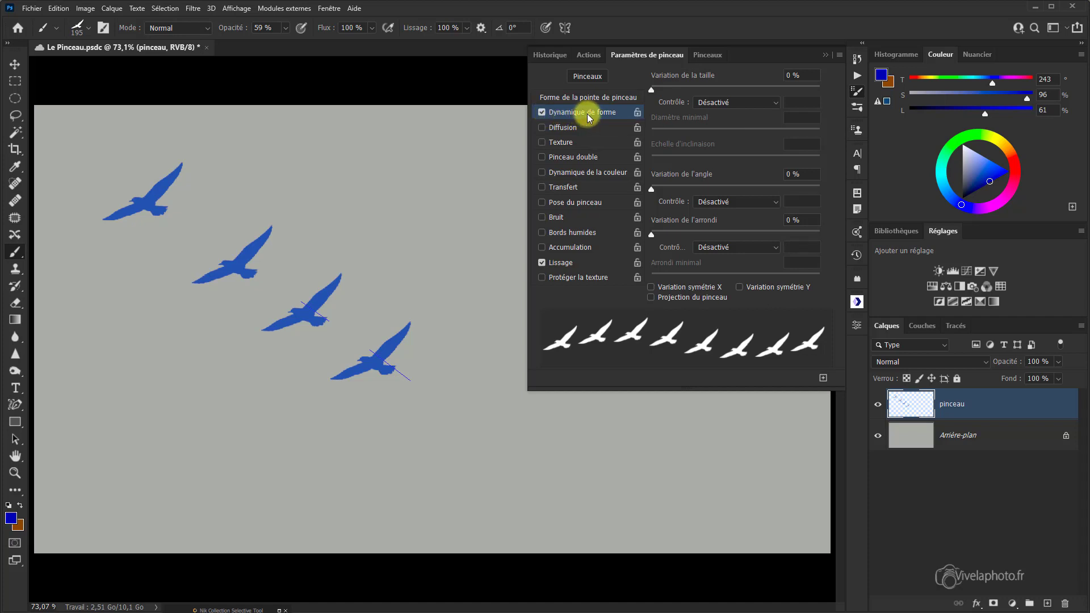
pyautogui.hotkey('ctrl', 's')
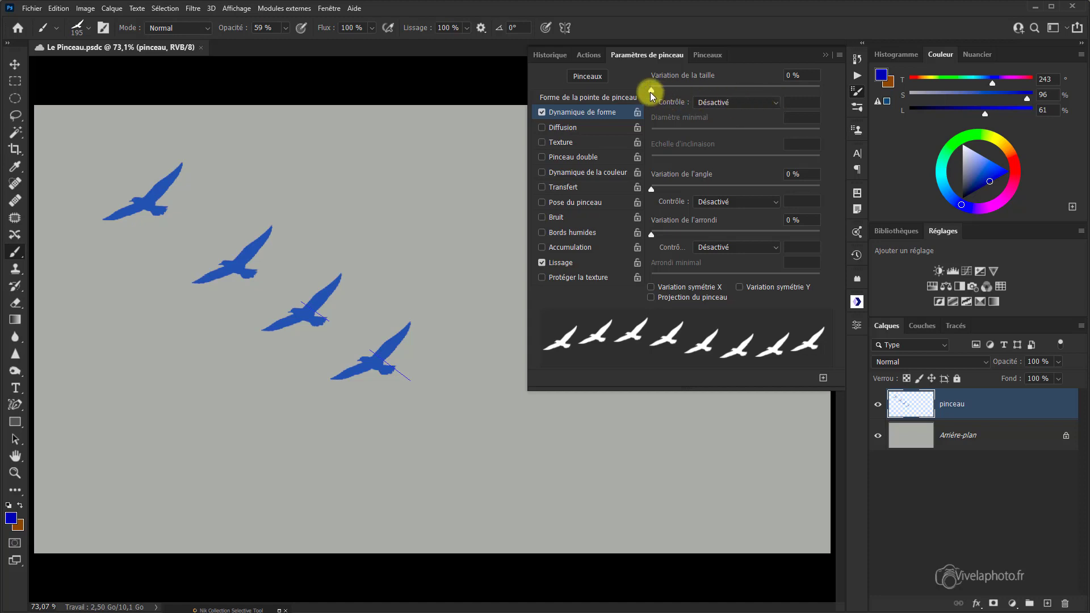
pyautogui.moveTo(651, 91); pyautogui.dragTo(748, 97)
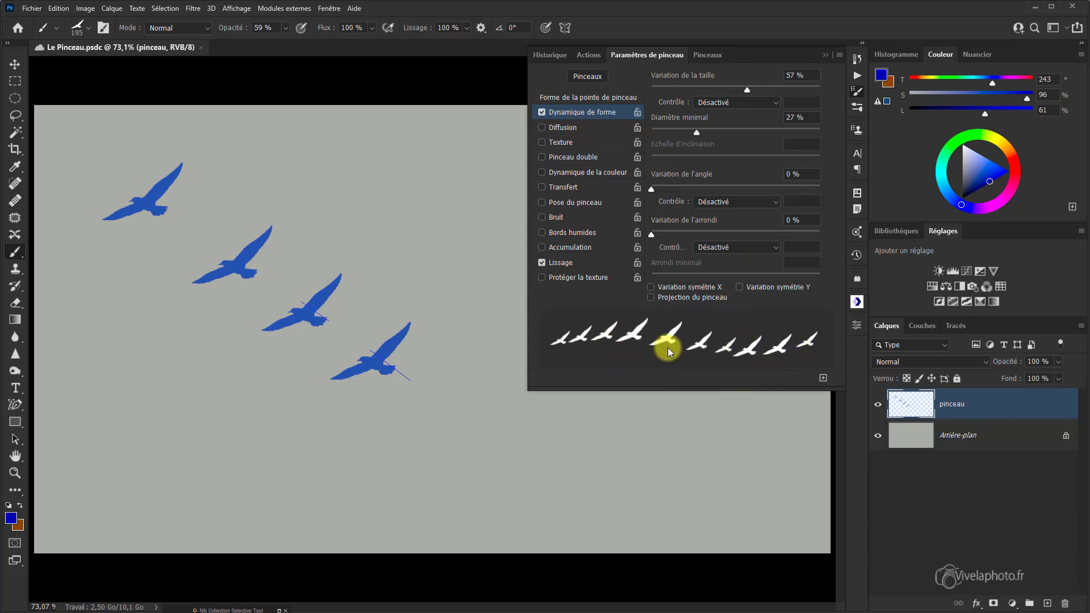
# Step: Set the size variation's Contrôle to Fondu over 5 steps and Diamètre minimal to 40 %
pyautogui.click(775, 103)
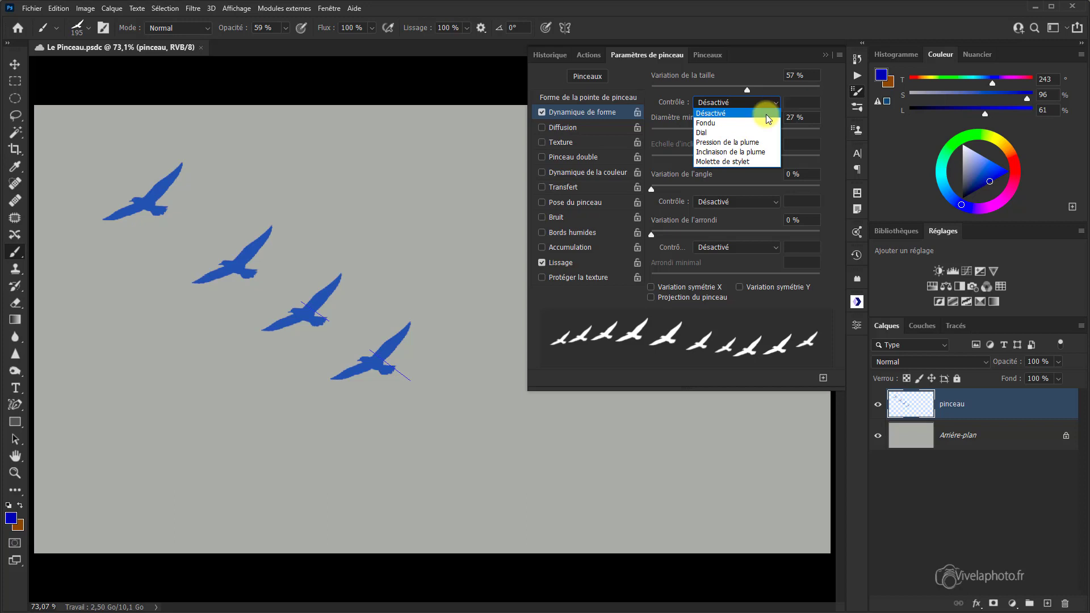
pyautogui.click(716, 124)
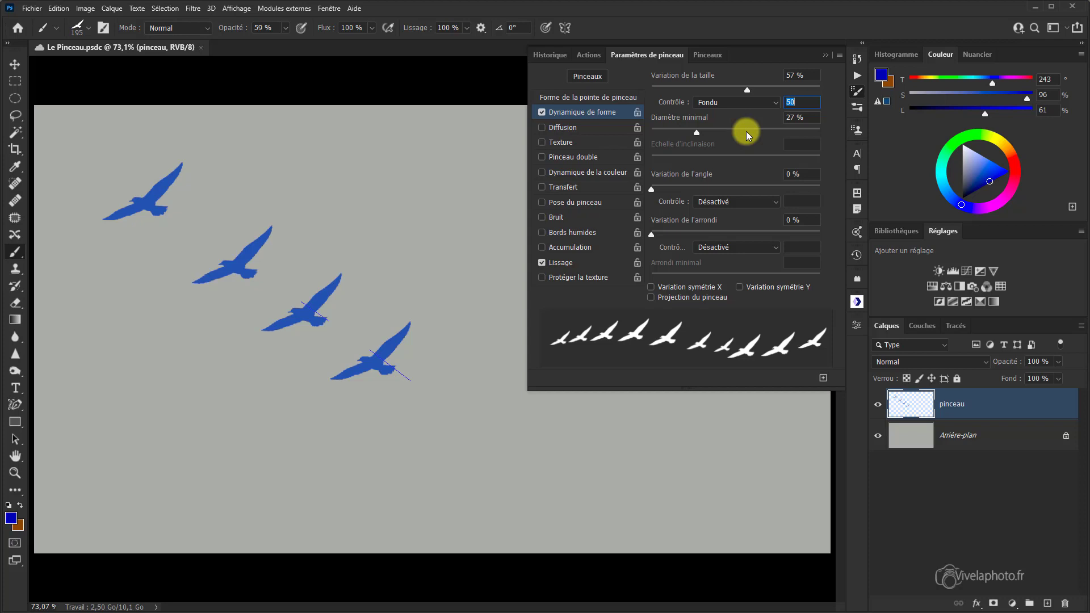
pyautogui.click(812, 102)
pyautogui.moveTo(812, 101); pyautogui.dragTo(781, 105)
pyautogui.write('10')
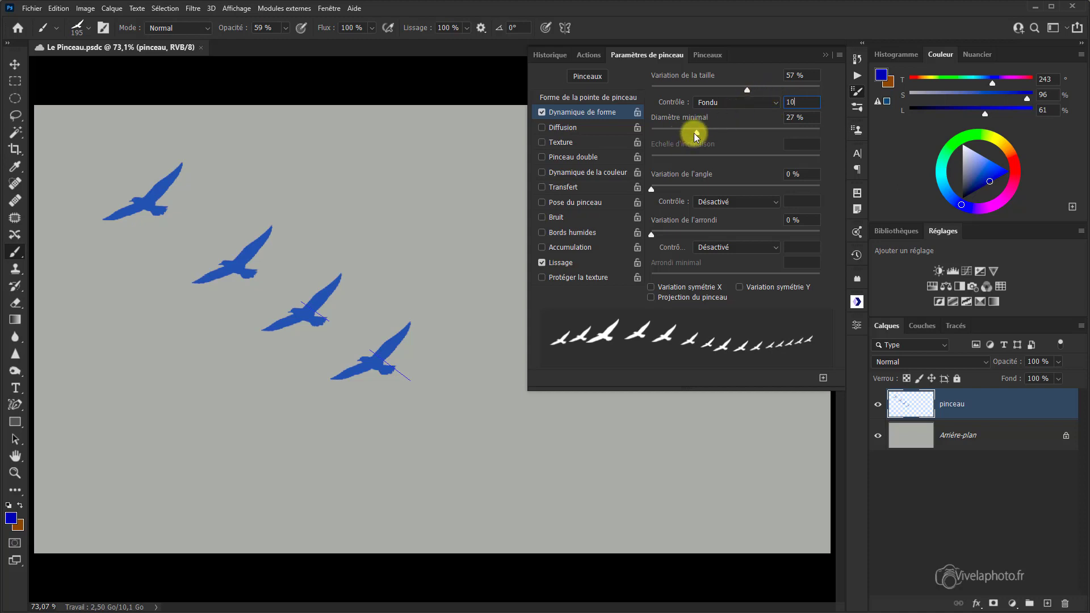
pyautogui.moveTo(695, 132)
pyautogui.mouseDown()
pyautogui.moveTo(708, 132)
pyautogui.moveTo(693, 134)
pyautogui.mouseUp()
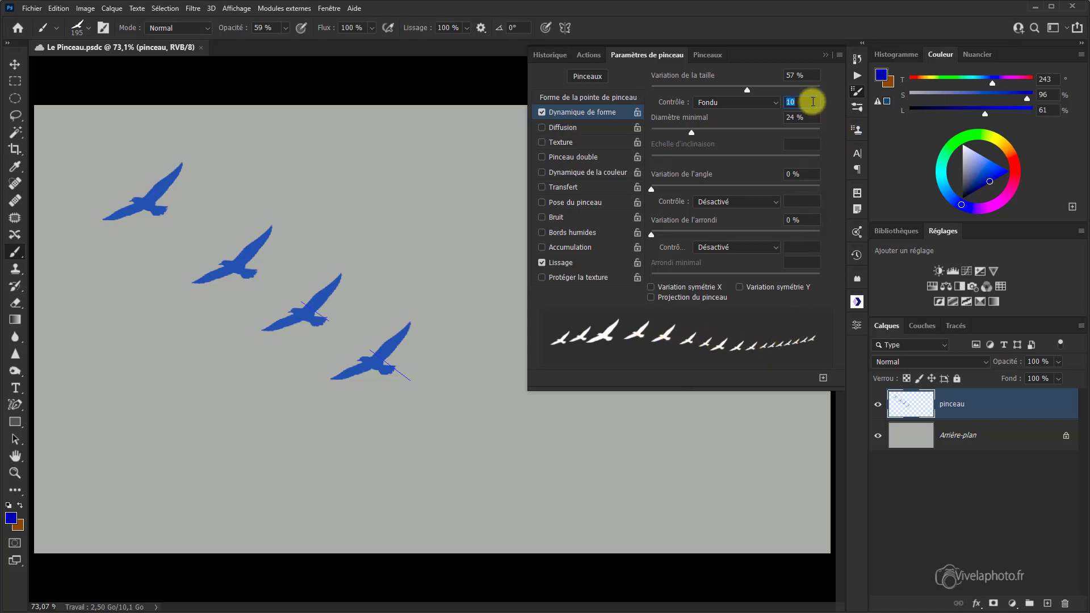
pyautogui.write('5')
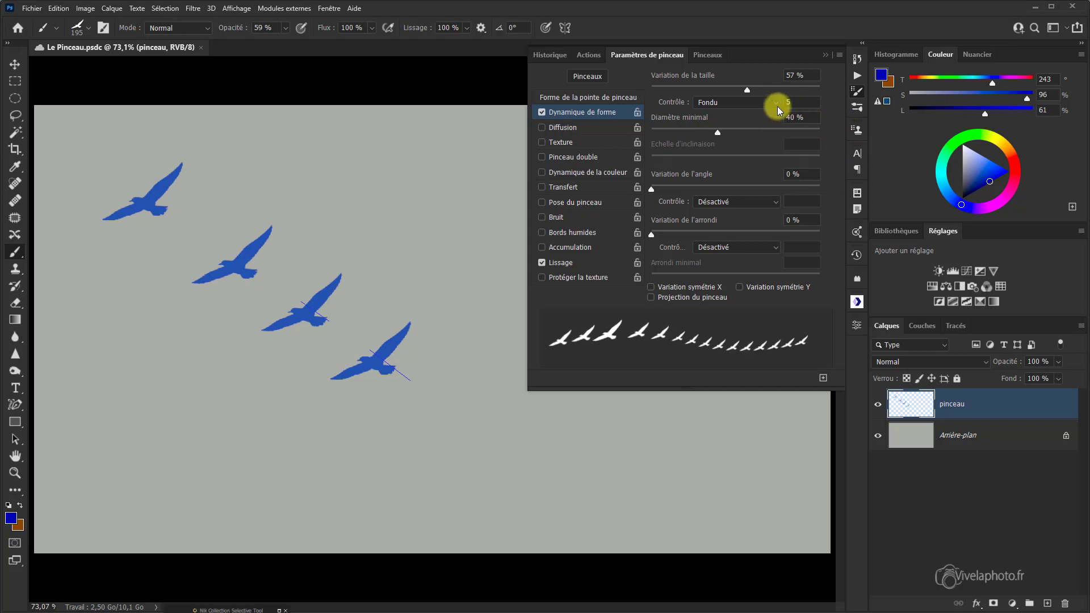
# Step: Try Inclinaison de la plume as the size control with Echelle d'inclinaison at 114 %, and return it to Fondu
pyautogui.click(774, 100)
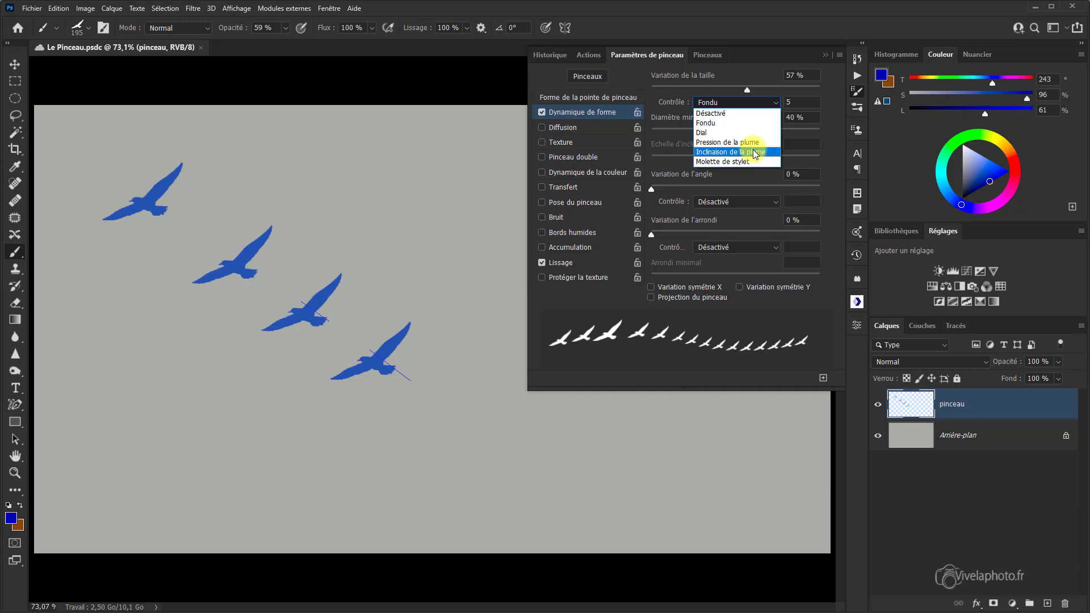
pyautogui.click(754, 152)
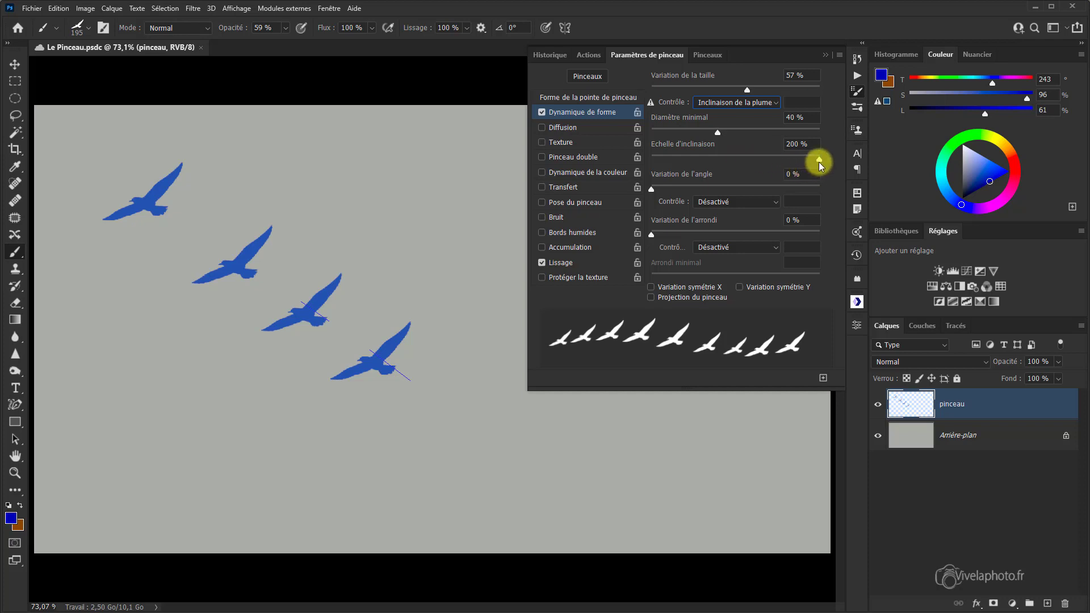
pyautogui.moveTo(819, 160); pyautogui.dragTo(747, 159)
pyautogui.click(779, 103)
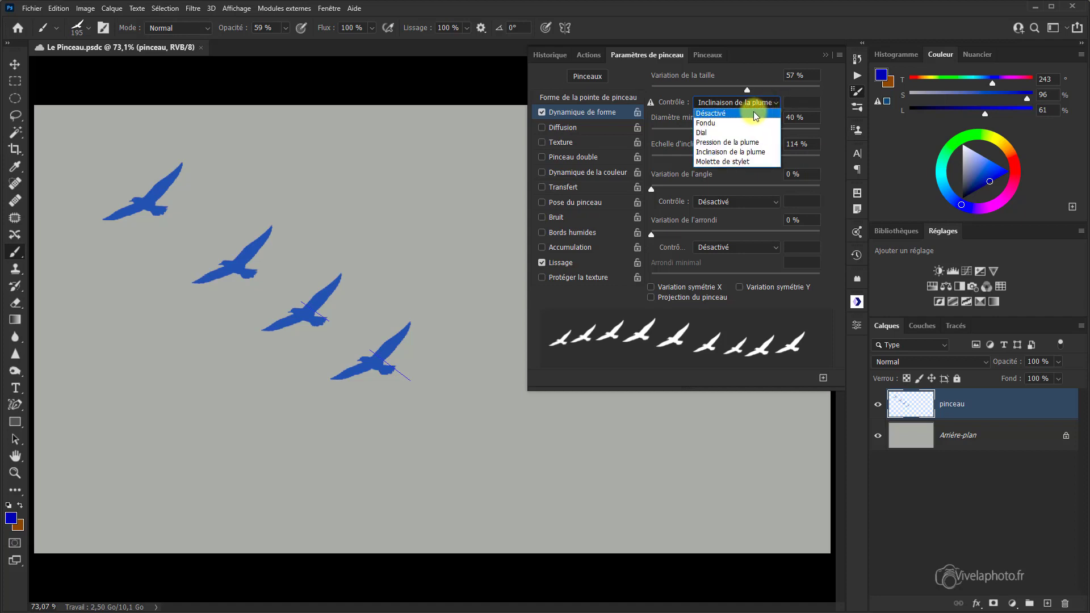
pyautogui.click(745, 121)
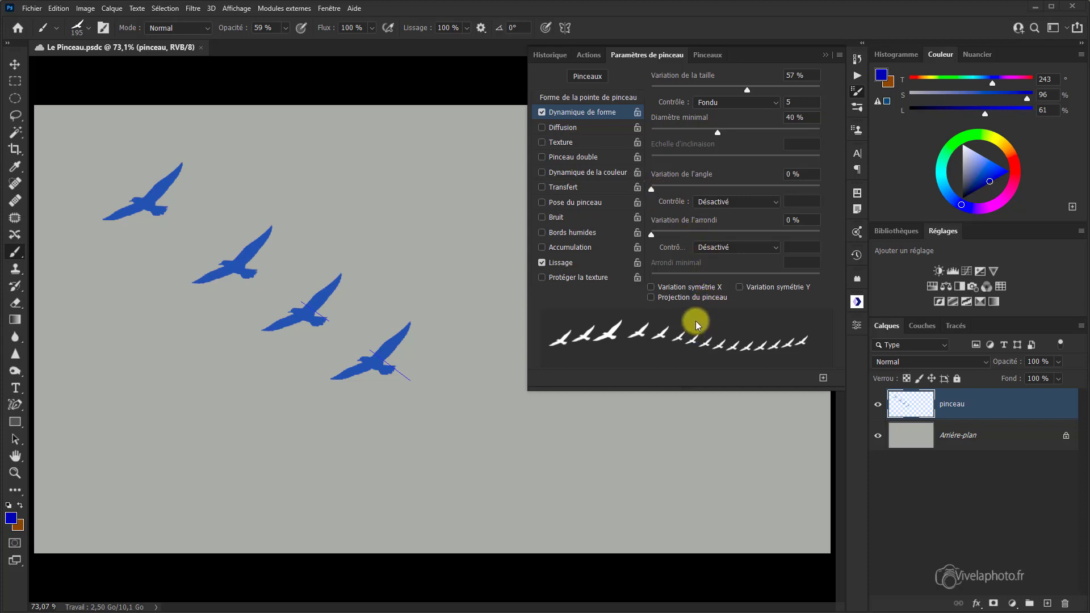
# Step: Set the bird brush's Variation de l'angle to 32 %, keeping its angle control at Désactivé
pyautogui.click(776, 199)
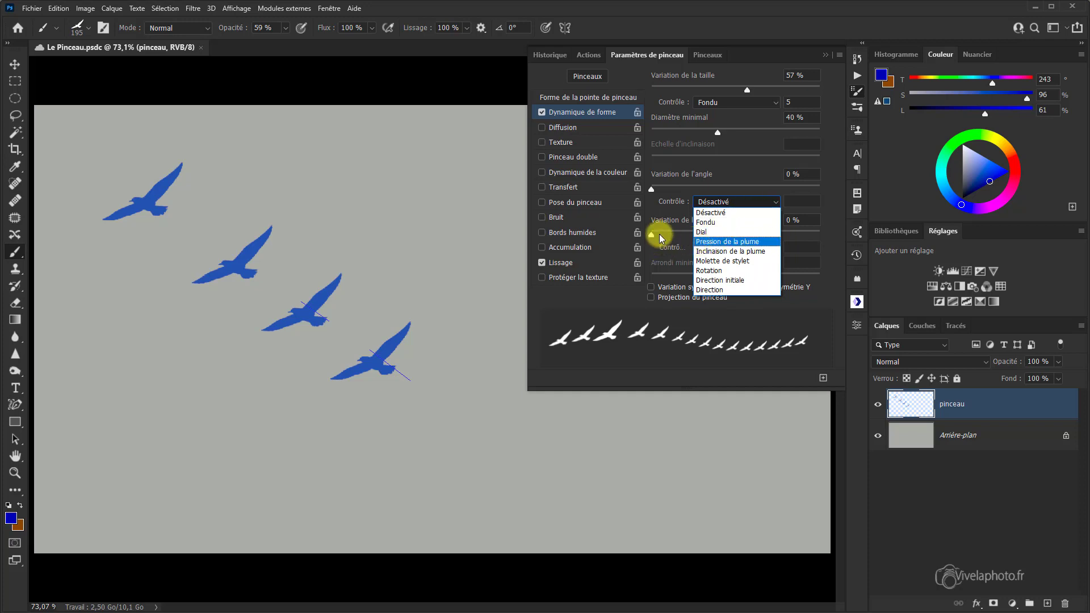
pyautogui.click(654, 216)
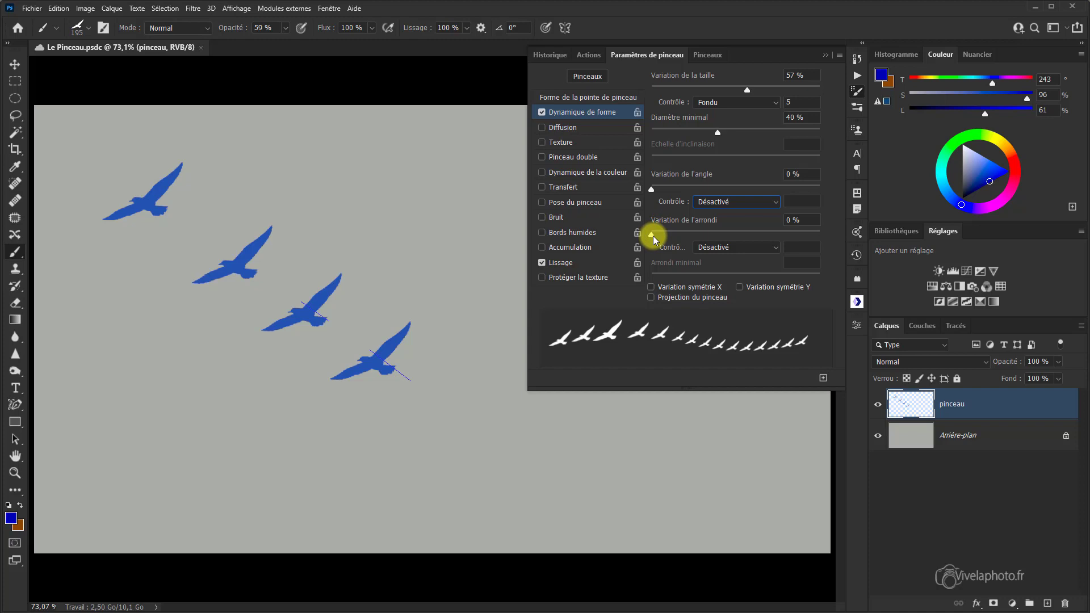
pyautogui.moveTo(651, 189); pyautogui.dragTo(705, 187)
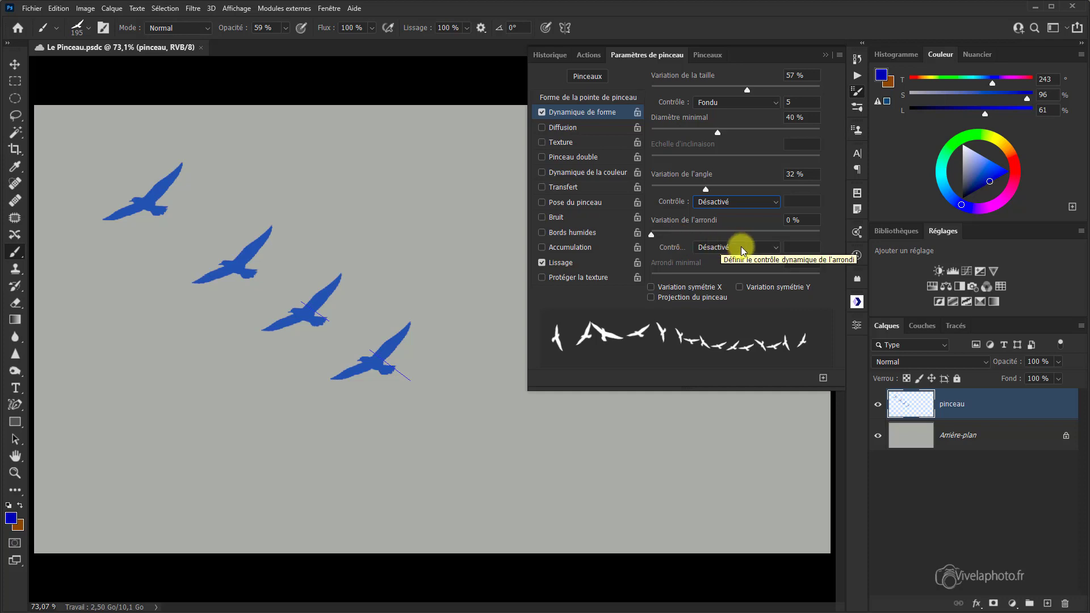
pyautogui.moveTo(674, 237)
pyautogui.mouseDown()
pyautogui.moveTo(700, 236)
pyautogui.moveTo(648, 235)
pyautogui.moveTo(754, 247)
pyautogui.moveTo(648, 262)
pyautogui.mouseUp()
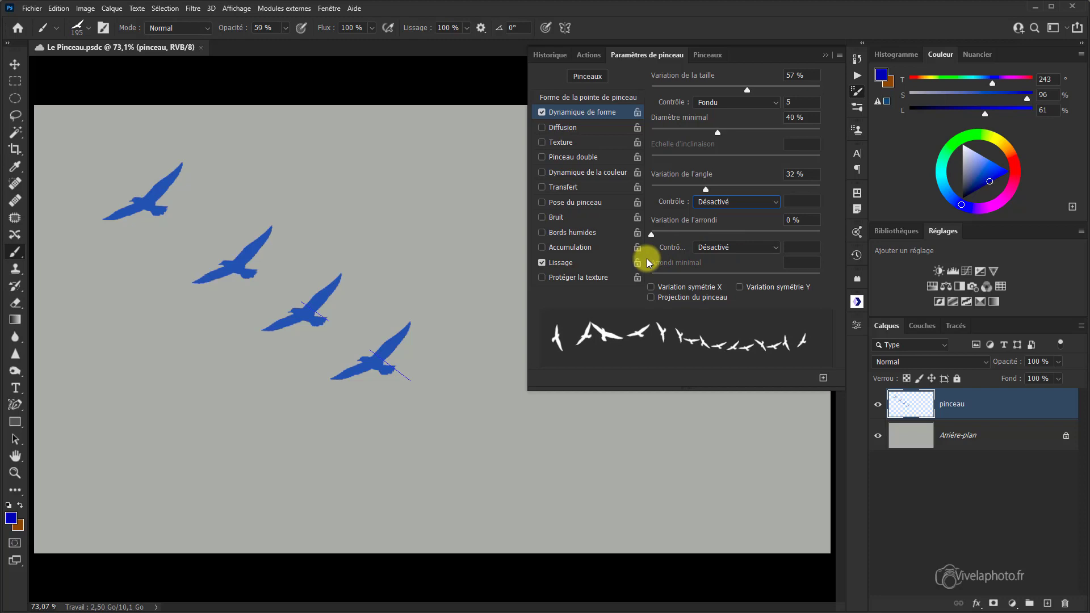
# Step: Switch to the Arrondi net pression taille brush and set its Pas to 120 %
pyautogui.click(705, 52)
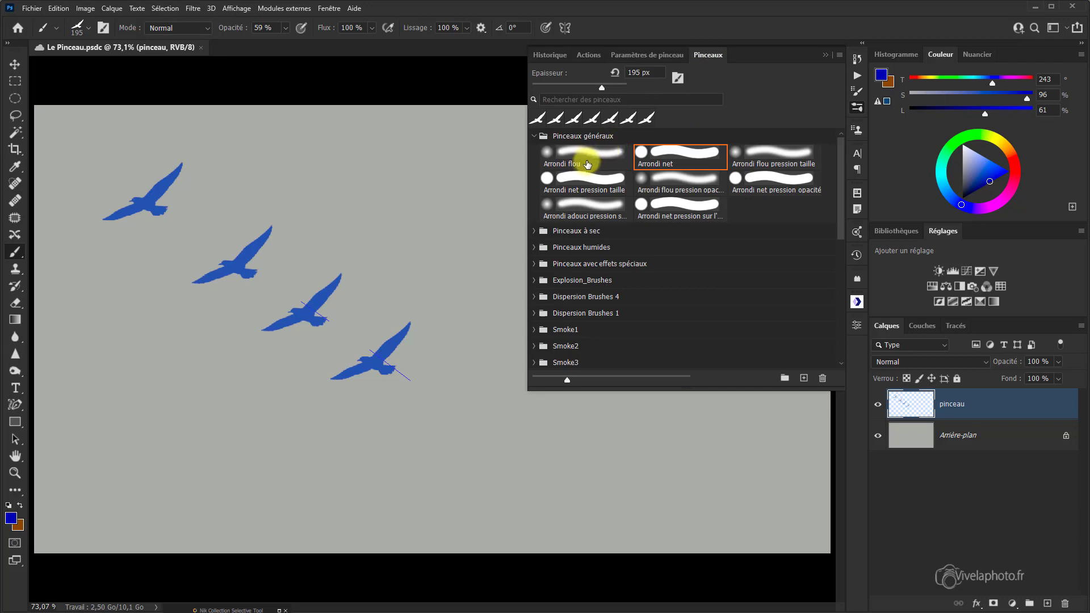
pyautogui.click(577, 181)
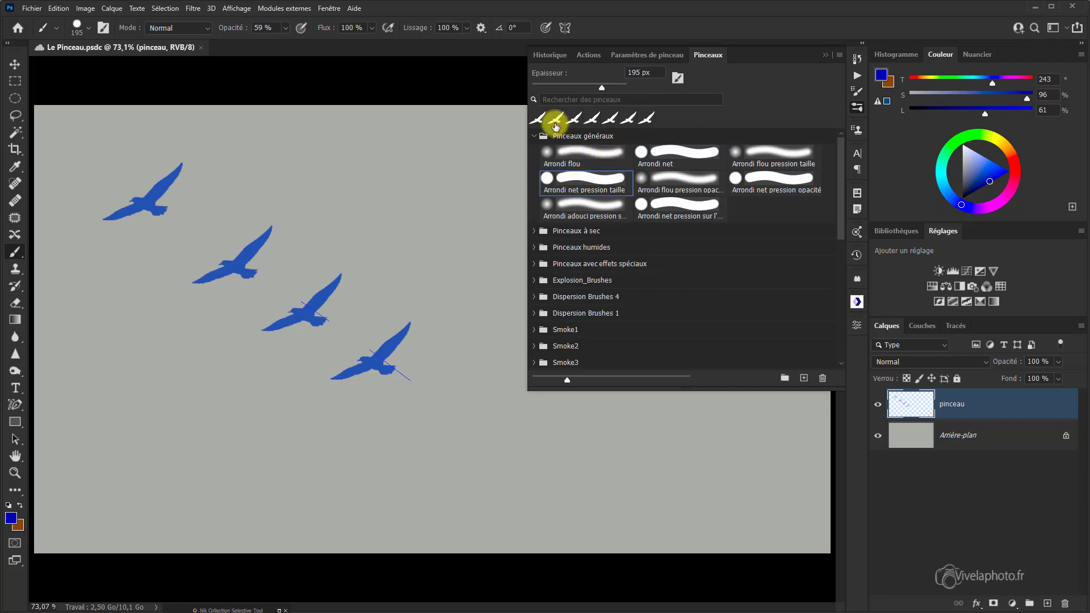
pyautogui.click(632, 57)
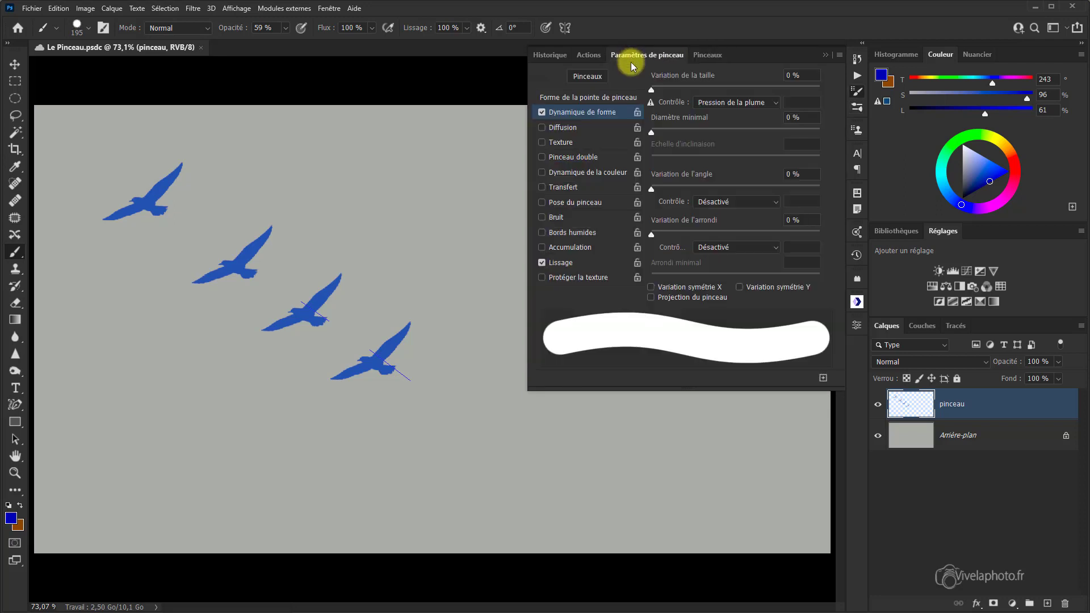
pyautogui.click(601, 99)
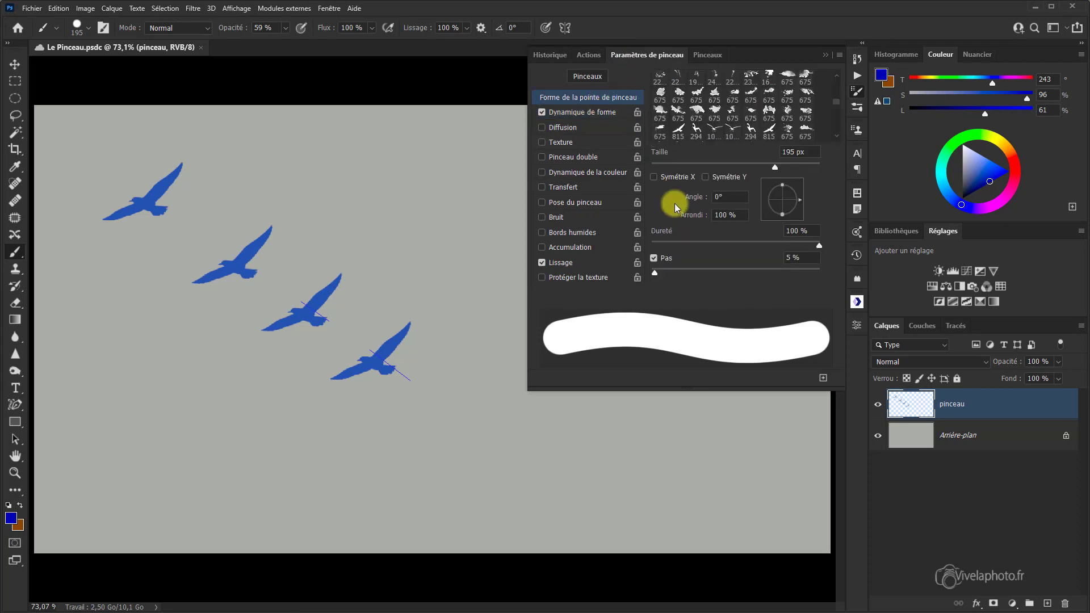
pyautogui.moveTo(655, 273); pyautogui.dragTo(745, 271)
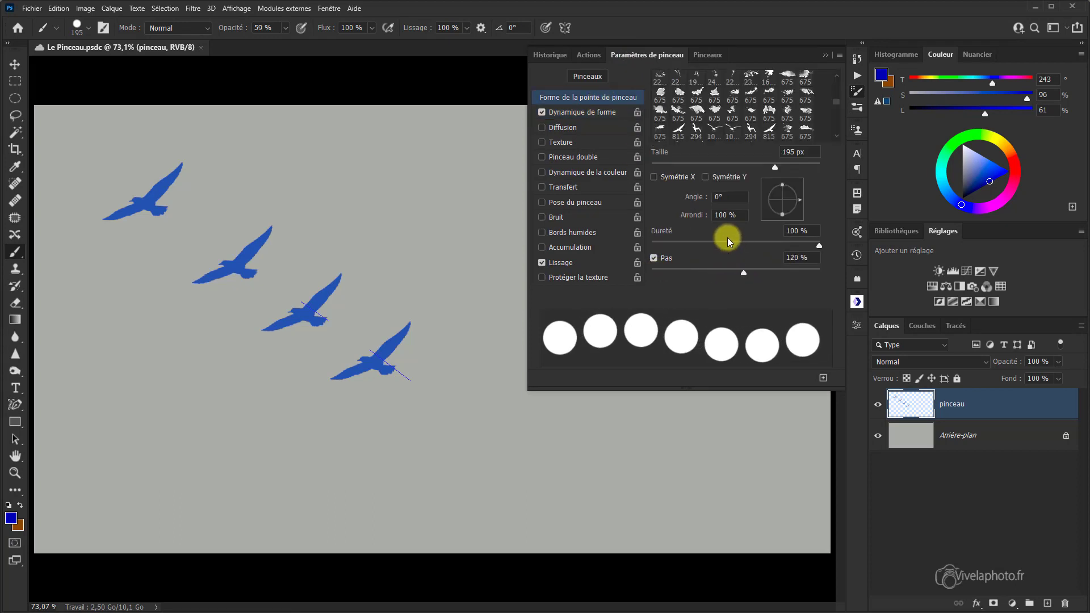
# Step: Set the round brush's Variation de l'arrondi to 74 % with Rotation as its control and Arrondi minimal at 20 %
pyautogui.click(587, 114)
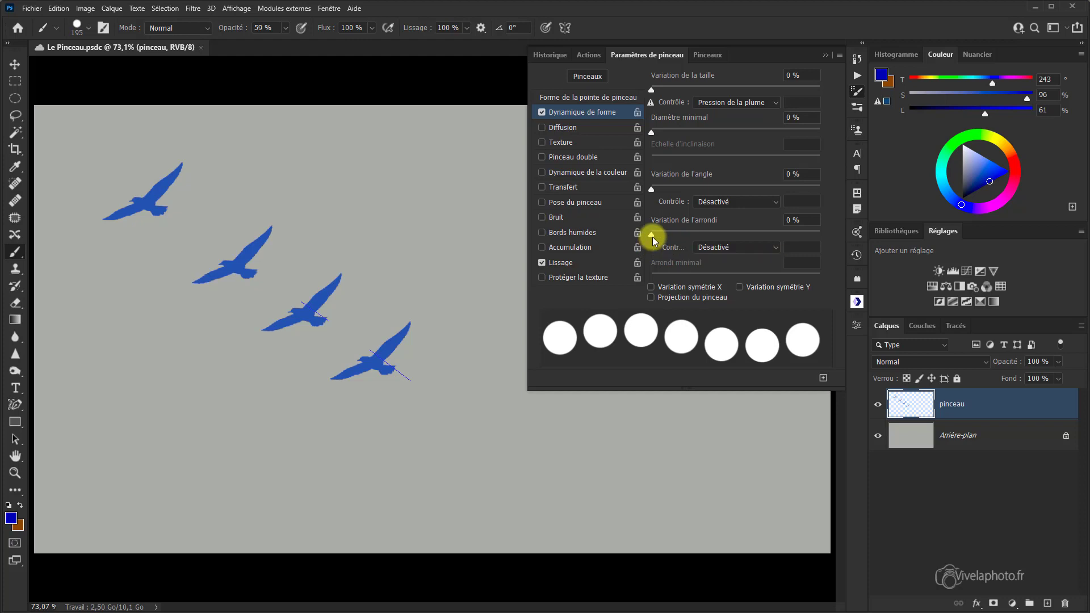
pyautogui.moveTo(653, 237); pyautogui.dragTo(778, 238)
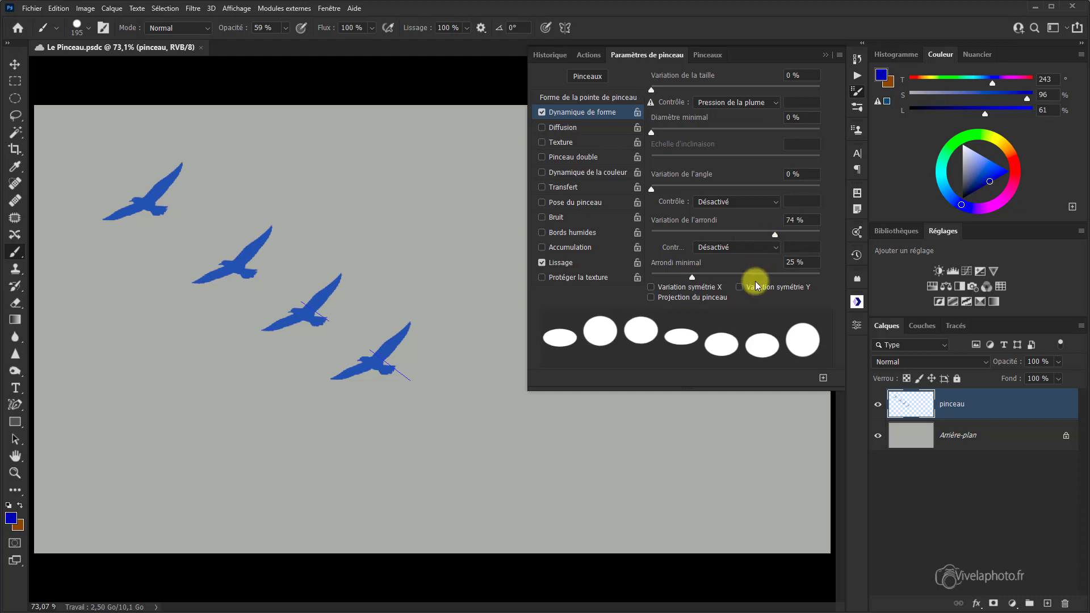
pyautogui.click(775, 247)
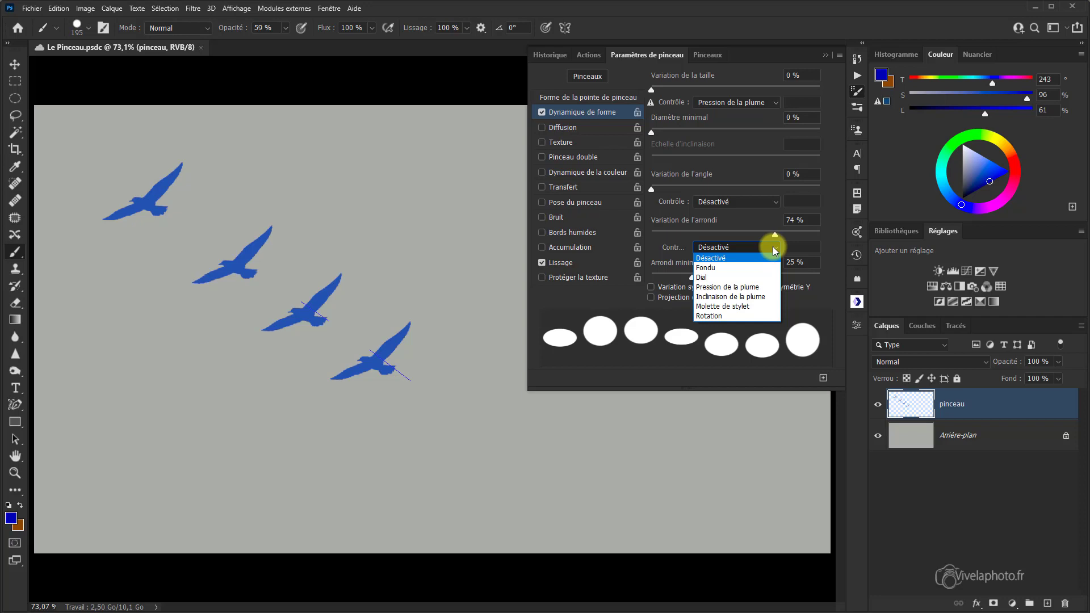
pyautogui.click(709, 316)
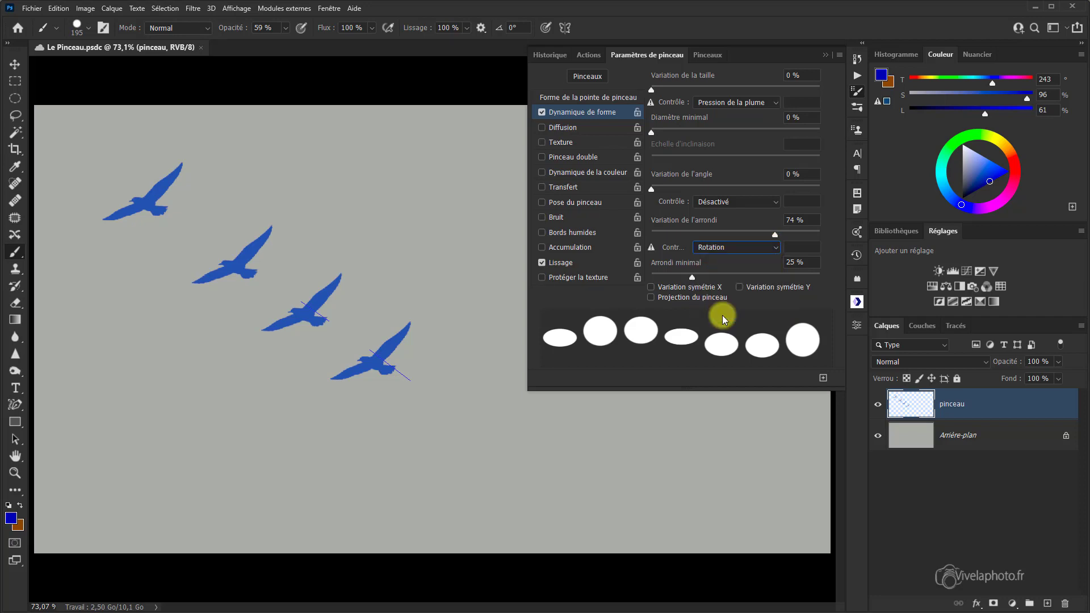
pyautogui.moveTo(692, 277); pyautogui.dragTo(707, 280)
pyautogui.moveTo(717, 274)
pyautogui.mouseDown()
pyautogui.moveTo(735, 275)
pyautogui.moveTo(684, 275)
pyautogui.mouseUp()
# Step: Try Variation symétrie X, Variation symétrie Y and Projection du pinceau on the round brush, leaving all three disabled
pyautogui.click(651, 287)
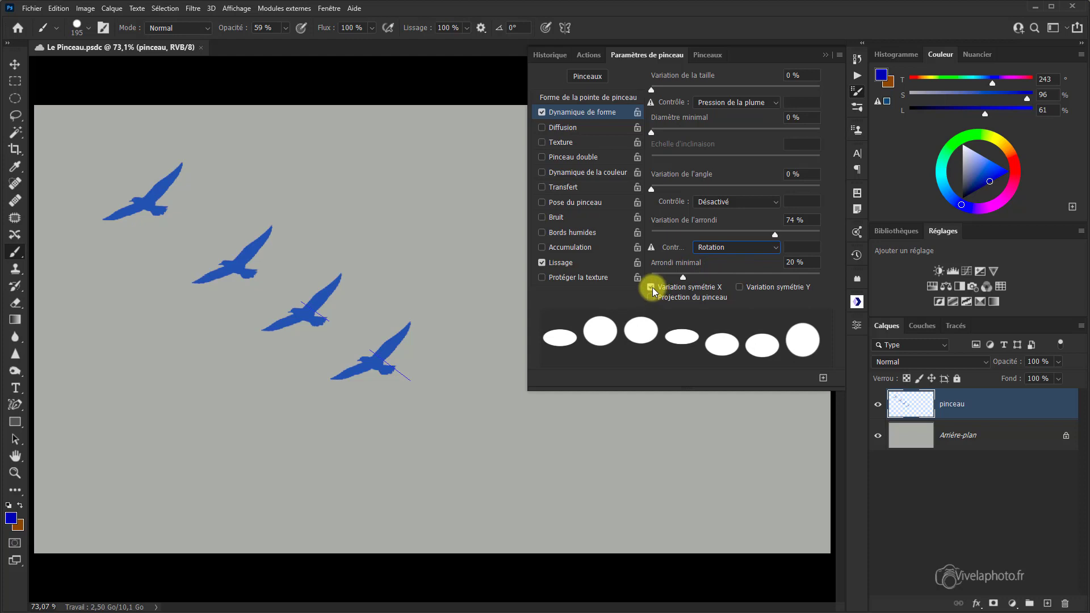
pyautogui.click(651, 287)
pyautogui.click(651, 287)
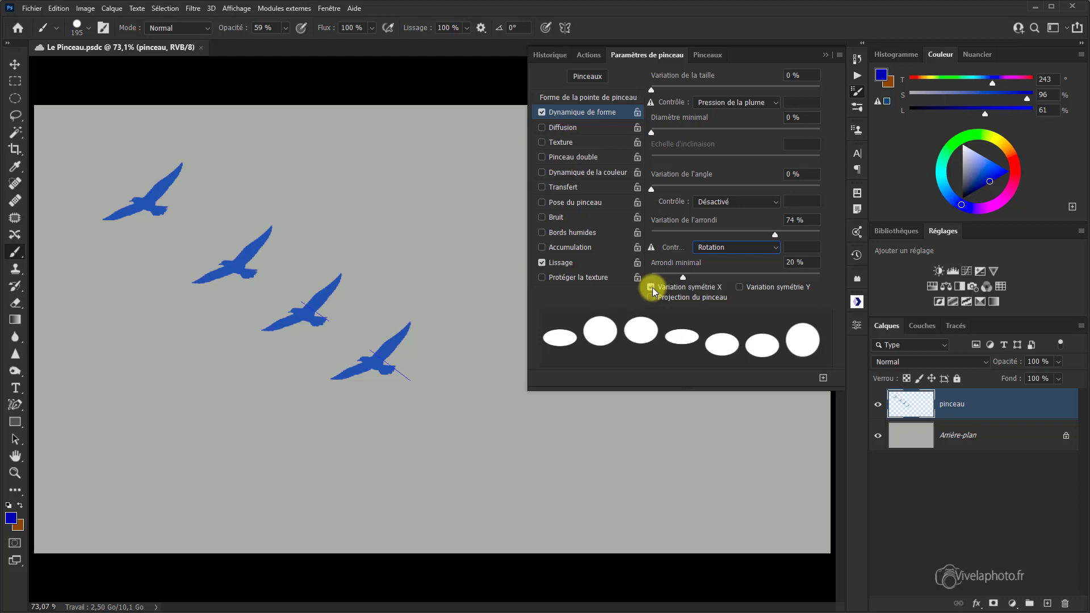
pyautogui.click(739, 288)
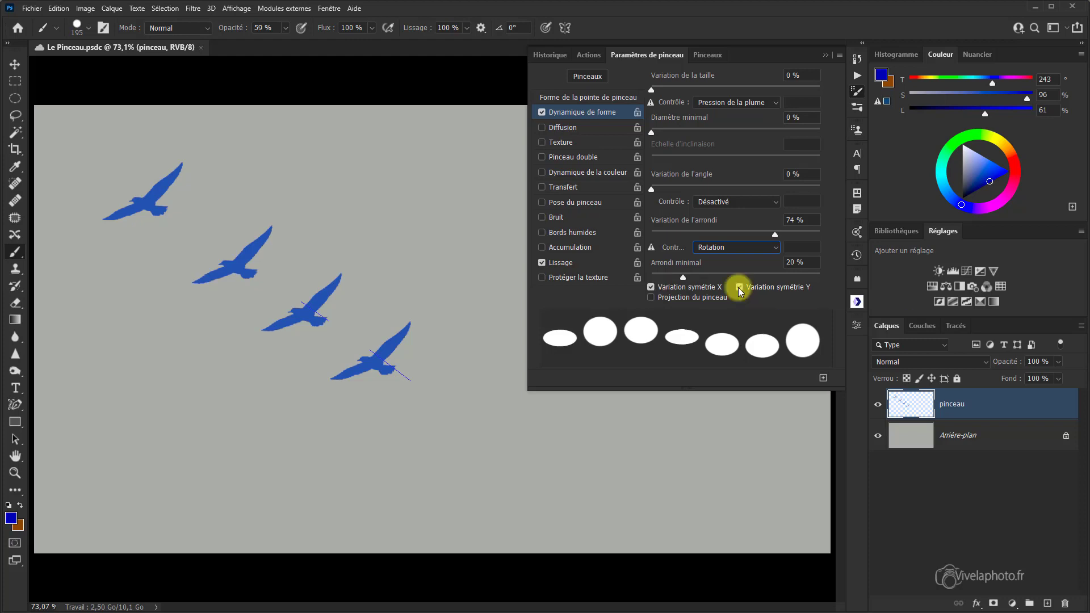
pyautogui.click(652, 298)
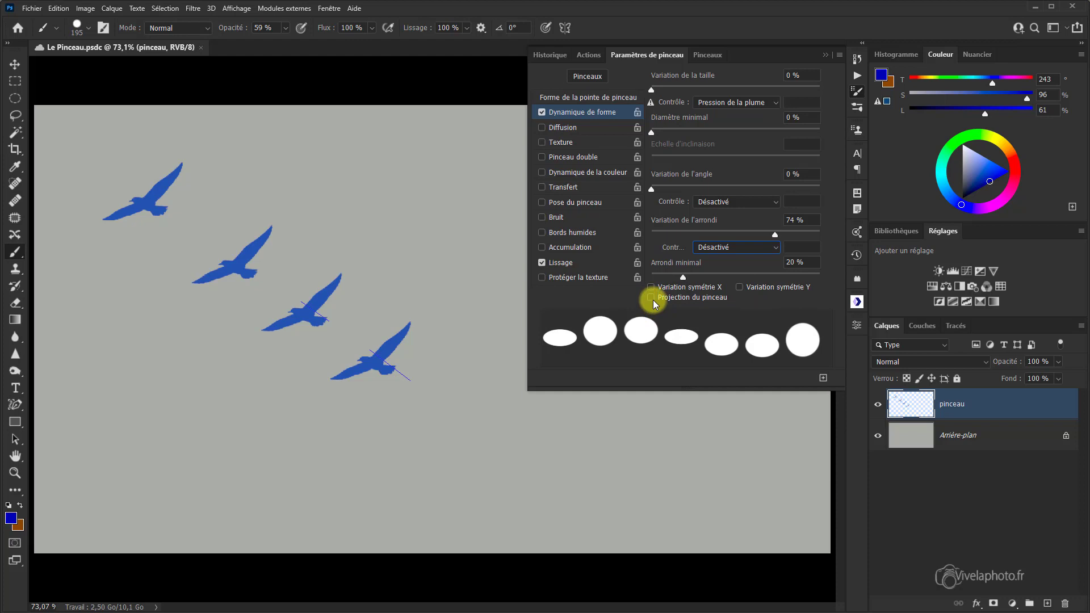
pyautogui.click(651, 298)
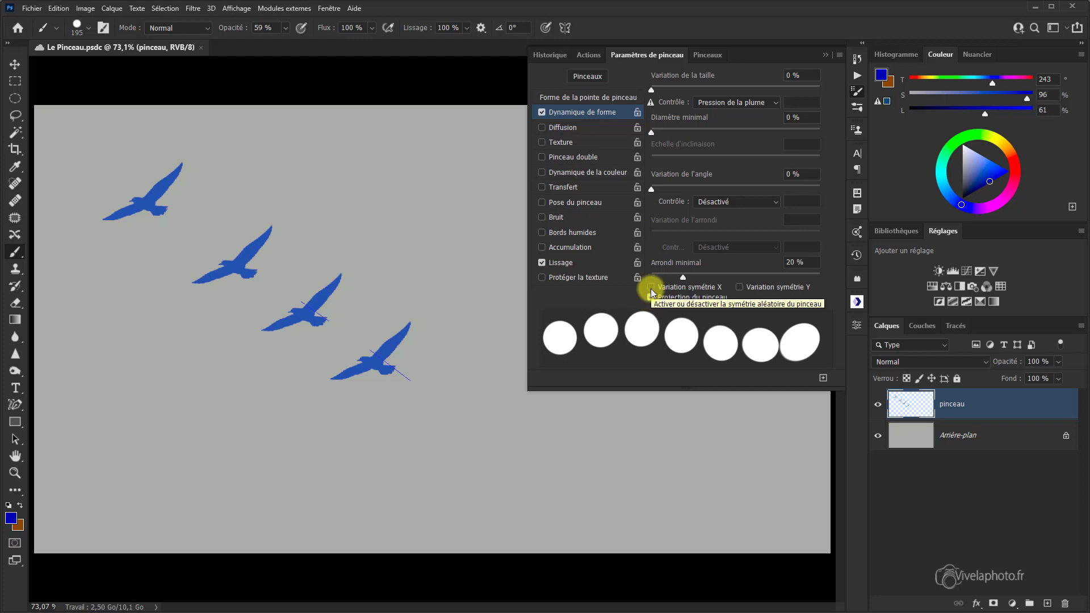
pyautogui.click(652, 299)
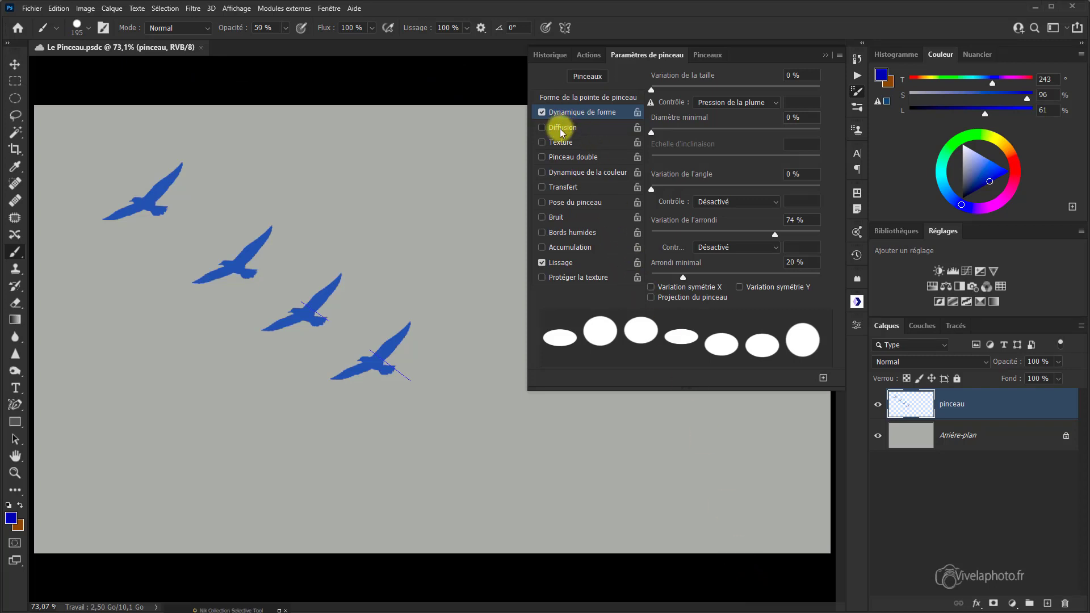
# Step: Reselect the bird brush and set its Variation de la taille to 47 % and Diamètre minimal to 27 %
pyautogui.click(561, 128)
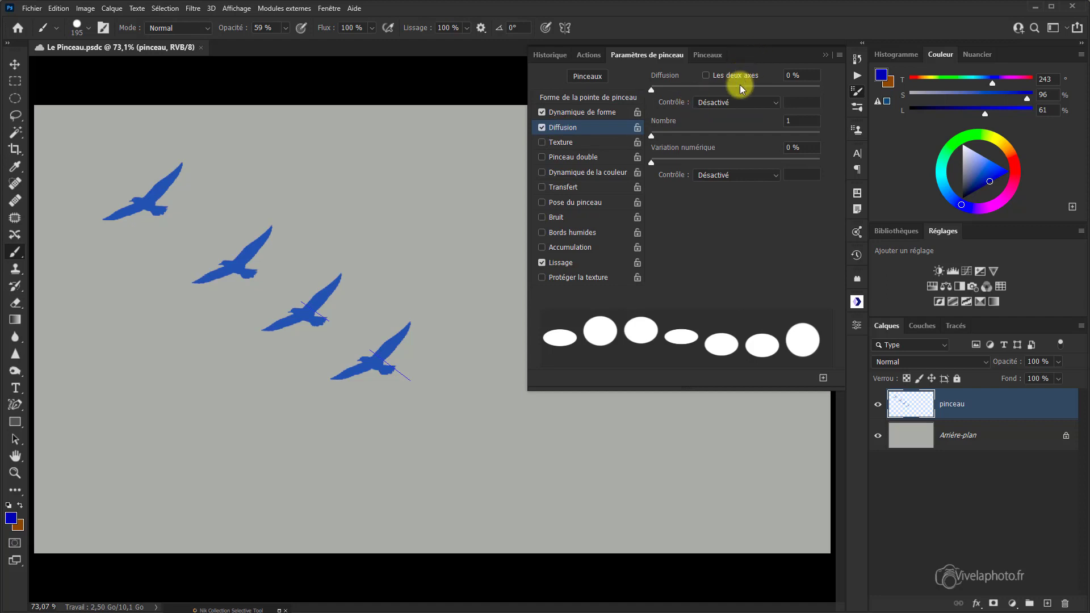
pyautogui.click(707, 54)
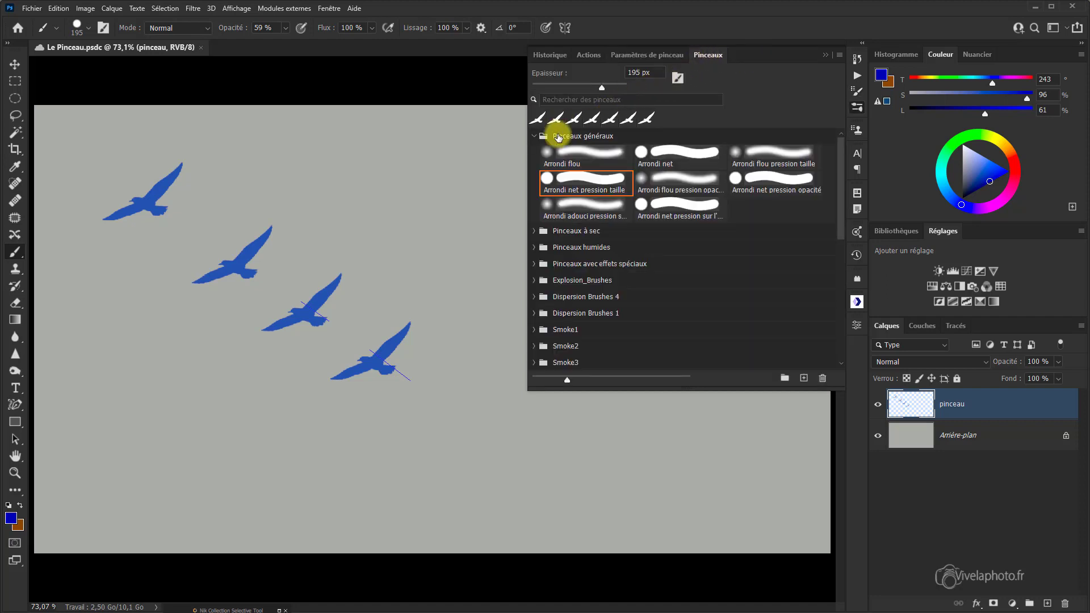
pyautogui.click(536, 117)
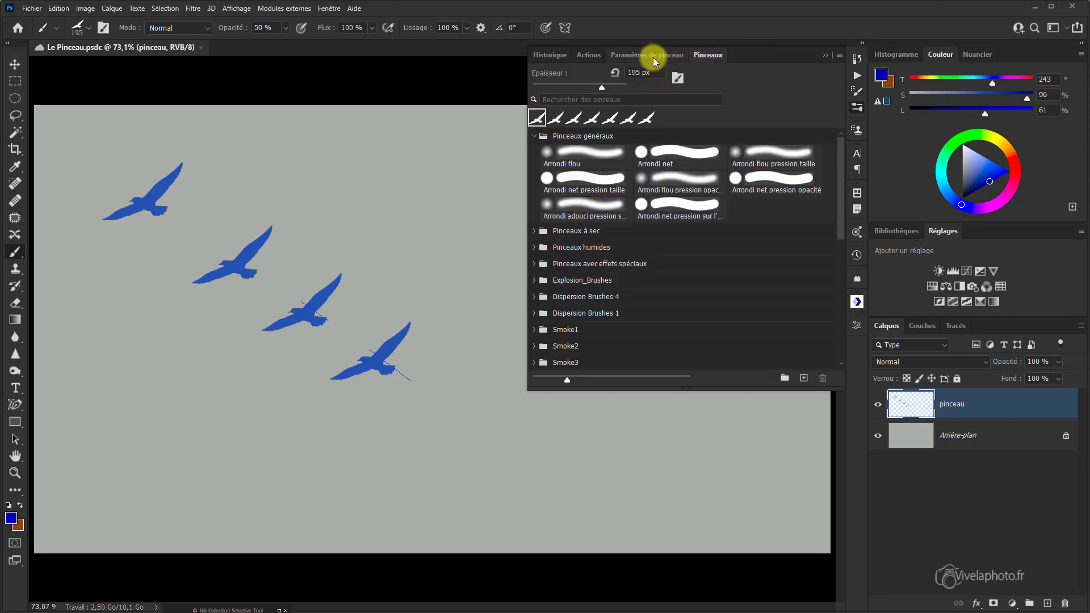
pyautogui.click(655, 59)
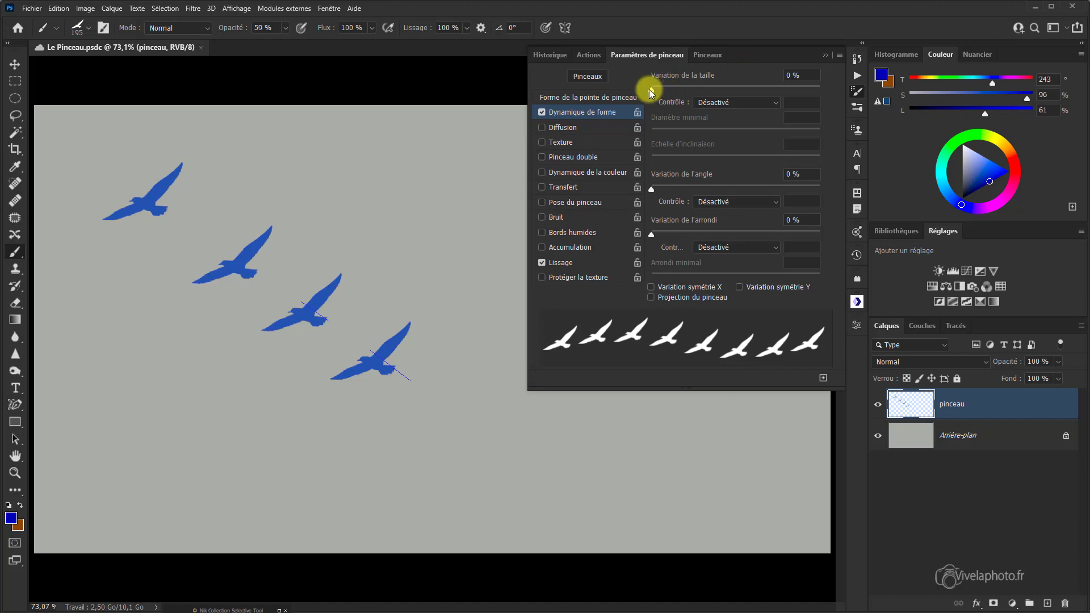
pyautogui.moveTo(651, 87); pyautogui.dragTo(731, 90)
pyautogui.click(696, 132)
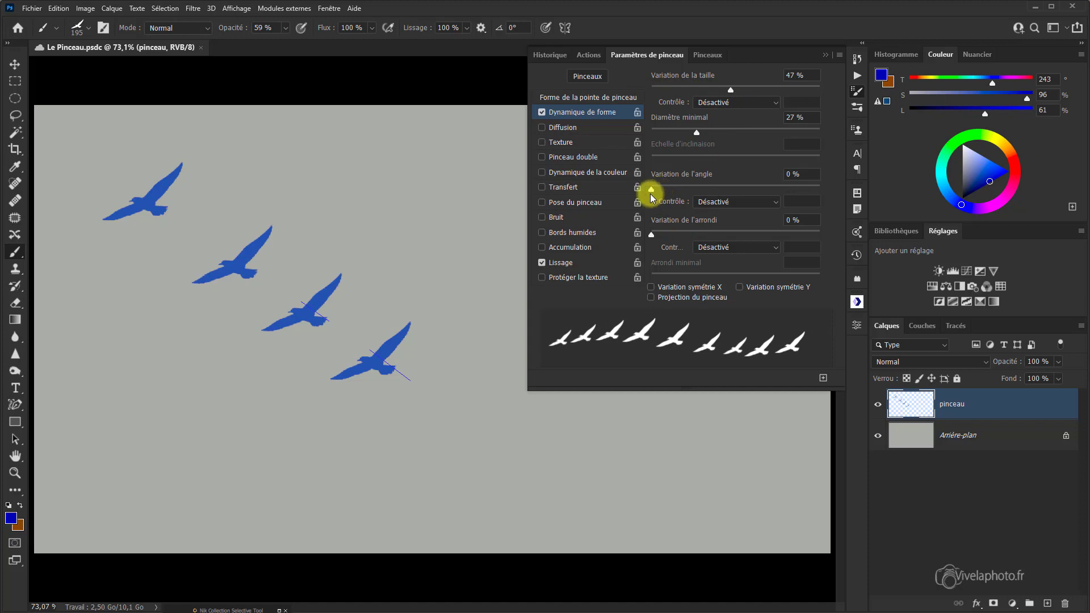
# Step: Enable Diffusion for the bird brush and reset it to 0 % with Les deux axes off and Nombre at 1
pyautogui.click(562, 127)
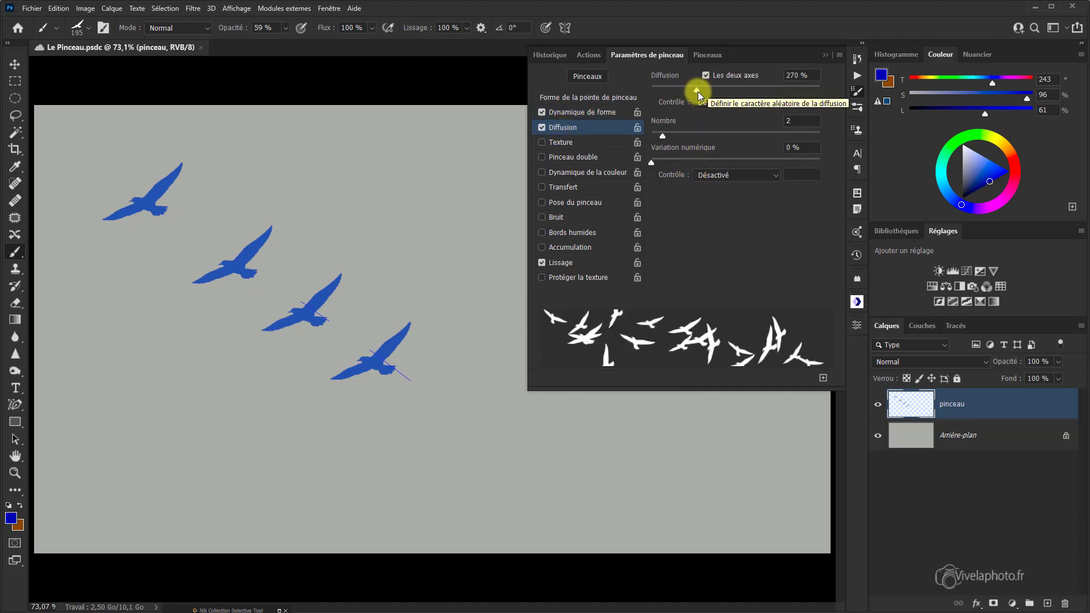
pyautogui.moveTo(698, 91); pyautogui.dragTo(629, 100)
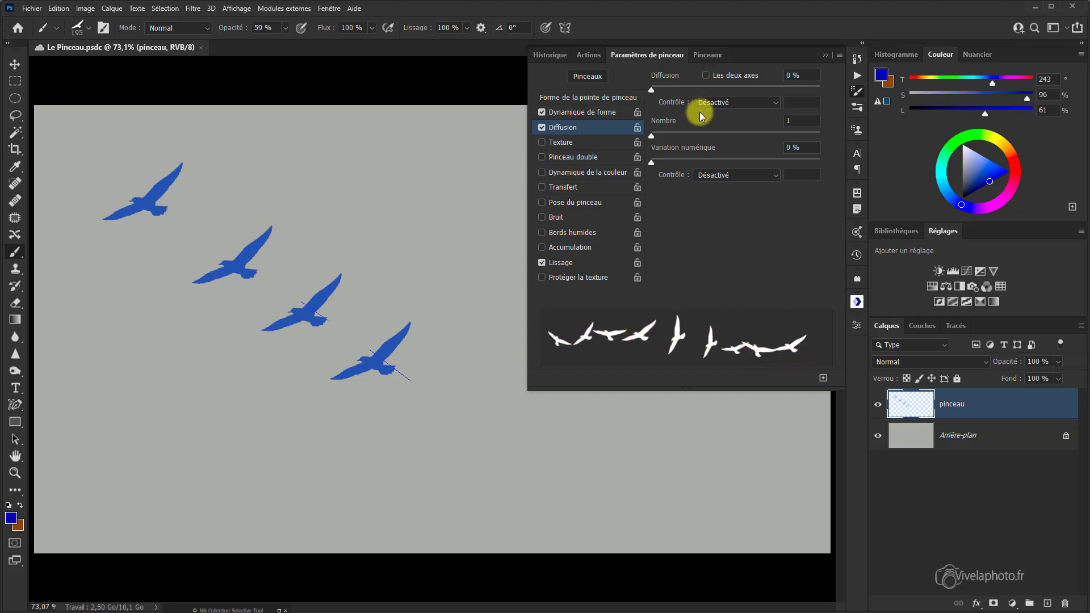
# Step: Set the bird brush's Diffusion to 162 % with its control at Désactivé and paint a stroke across the lower canvas
pyautogui.click(652, 89)
pyautogui.moveTo(653, 89)
pyautogui.mouseDown()
pyautogui.moveTo(679, 91)
pyautogui.moveTo(682, 109)
pyautogui.mouseUp()
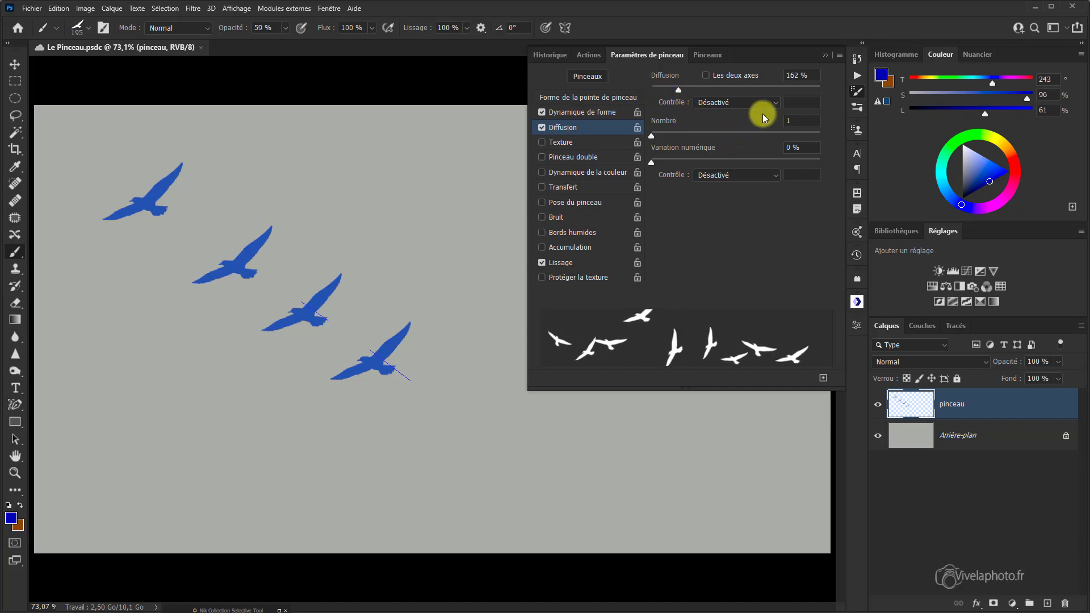
pyautogui.click(775, 103)
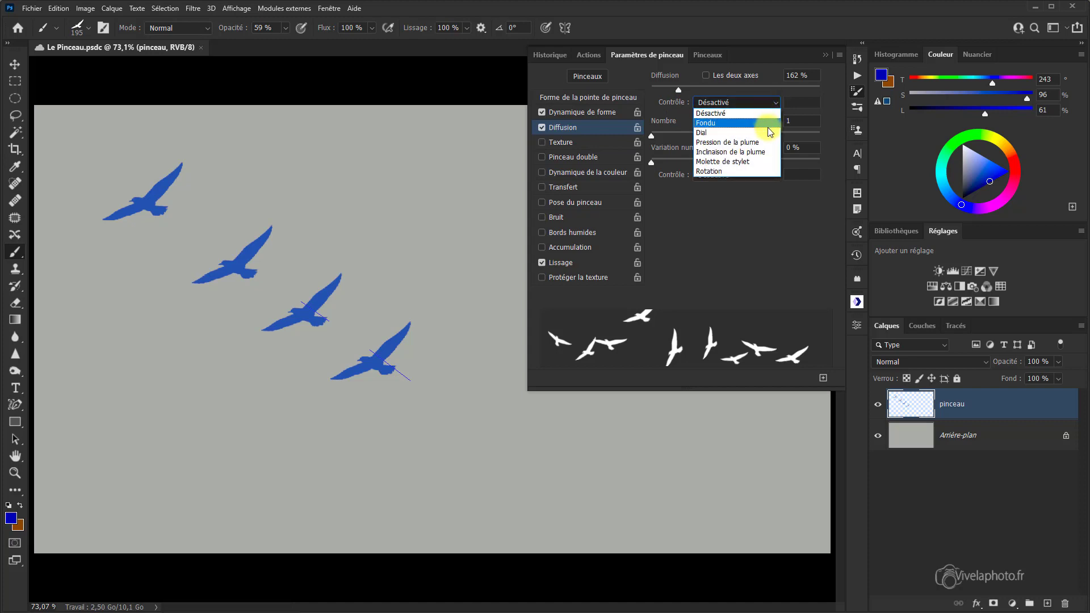
pyautogui.click(738, 114)
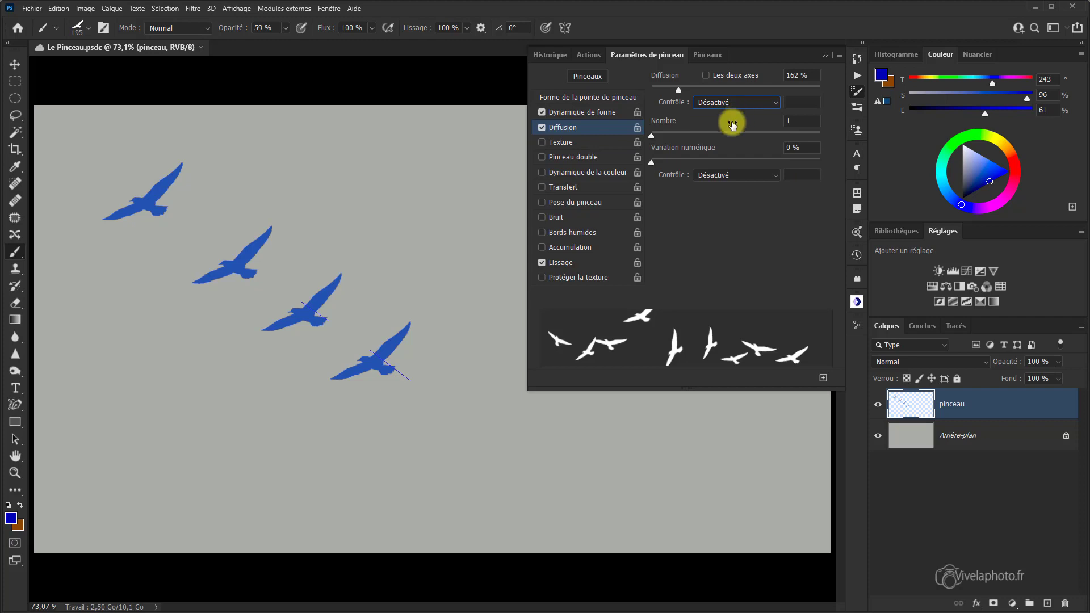
pyautogui.click(111, 366)
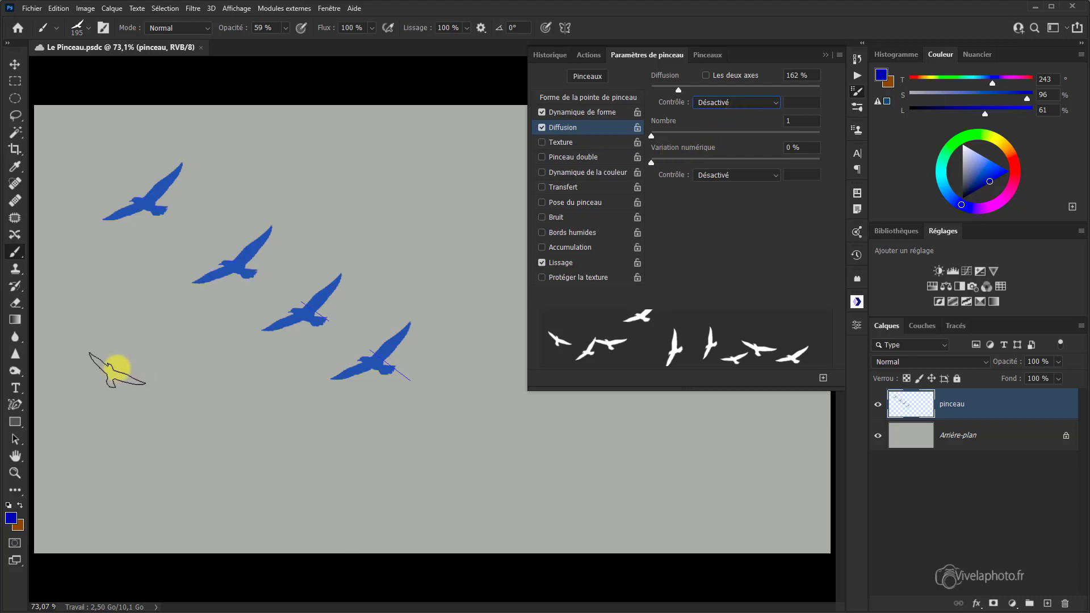
pyautogui.moveTo(154, 374)
pyautogui.mouseDown()
pyautogui.moveTo(234, 407)
pyautogui.moveTo(499, 475)
pyautogui.moveTo(487, 475)
pyautogui.moveTo(673, 504)
pyautogui.mouseUp()
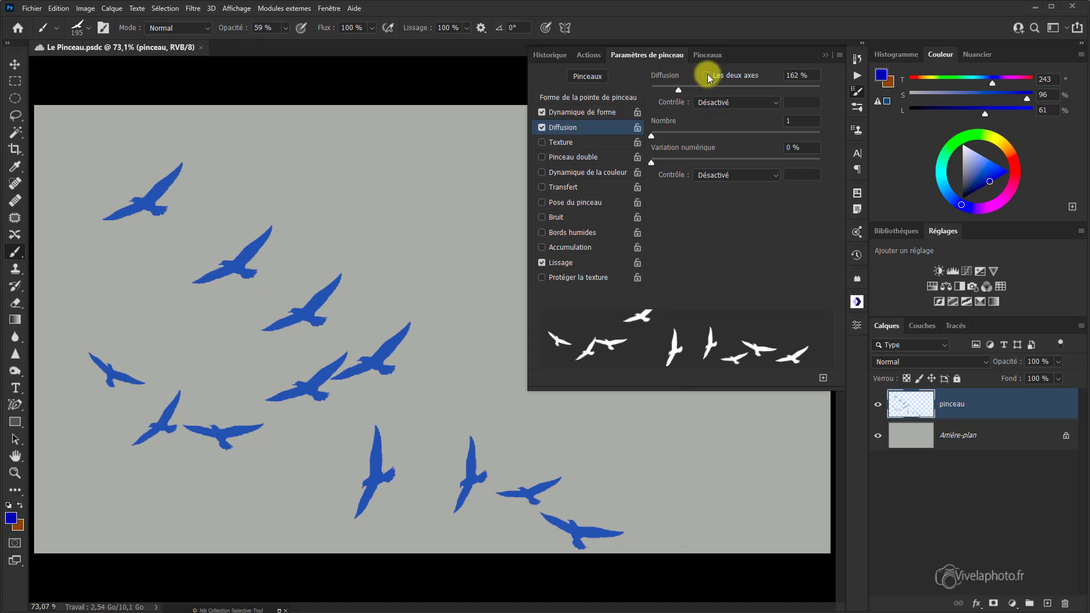
# Step: Enable Les deux axes for the bird brush's Diffusion and paint a short stroke across the upper canvas
pyautogui.click(707, 76)
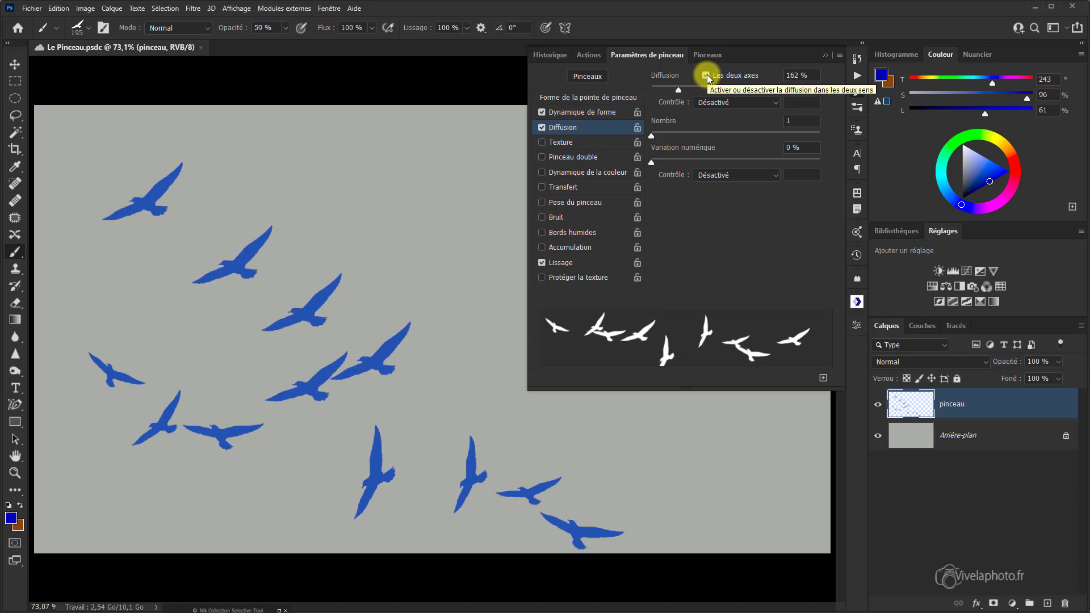
pyautogui.click(707, 76)
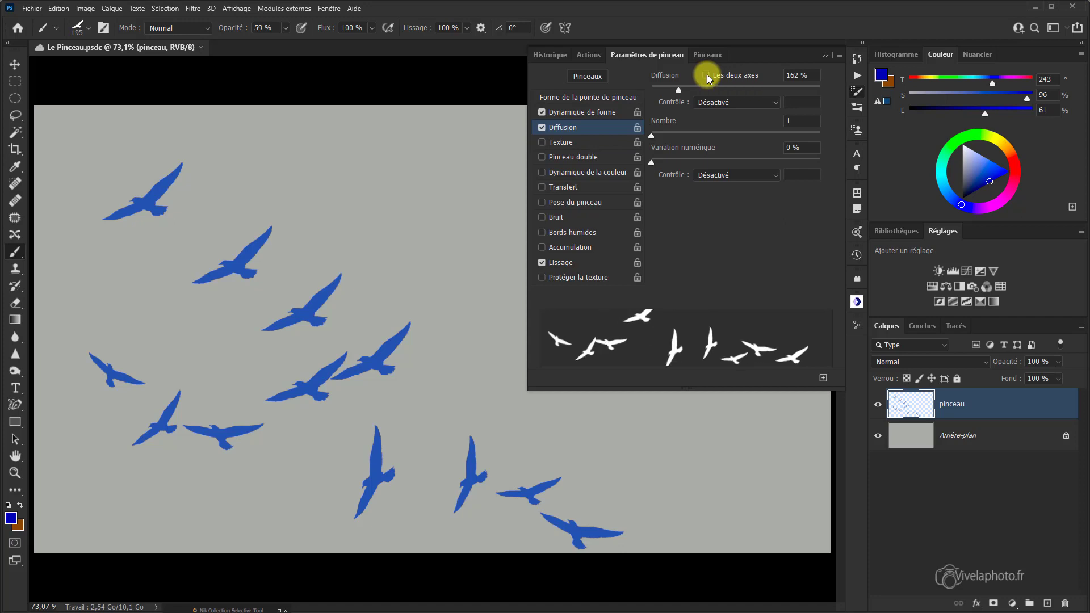
pyautogui.click(707, 75)
pyautogui.moveTo(199, 175); pyautogui.dragTo(449, 215)
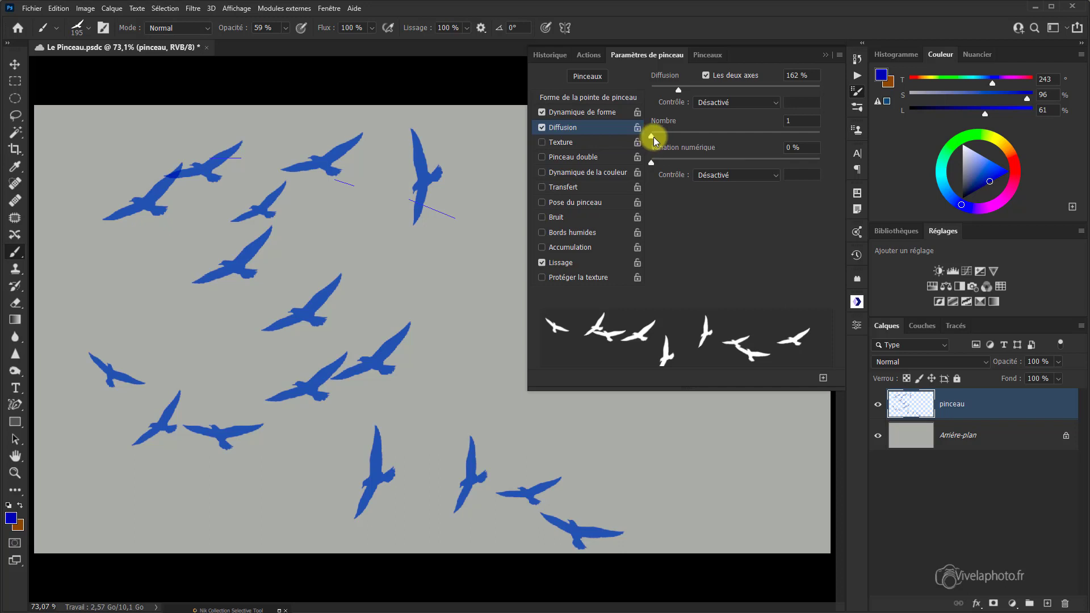
# Step: Set Nombre to 3 and Variation numérique to 46 %, painting a test stroke of birds after each change
pyautogui.moveTo(652, 137); pyautogui.dragTo(670, 144)
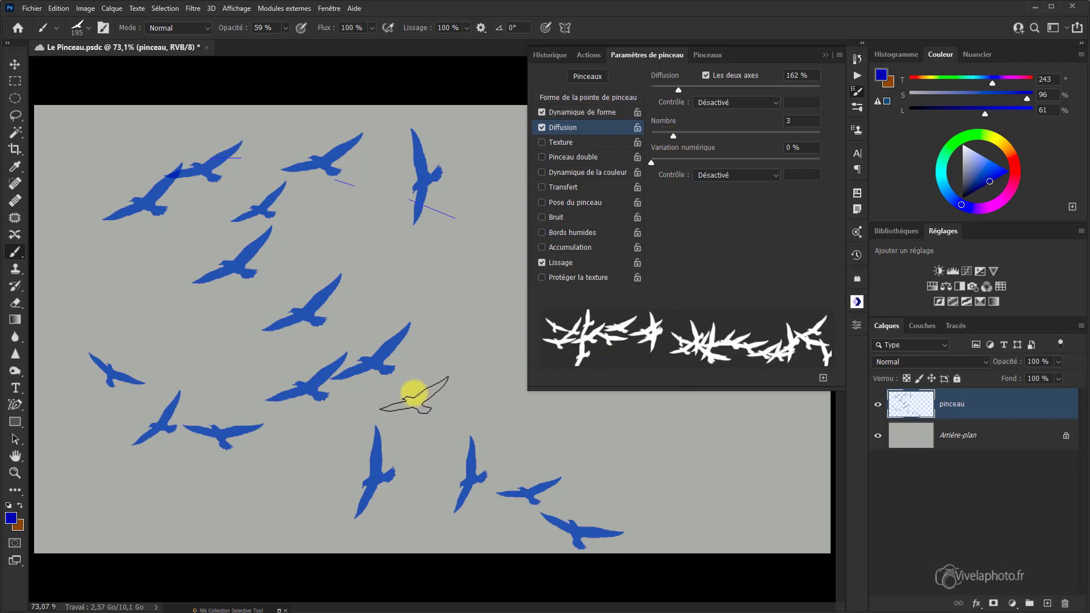
pyautogui.moveTo(450, 399); pyautogui.dragTo(717, 513)
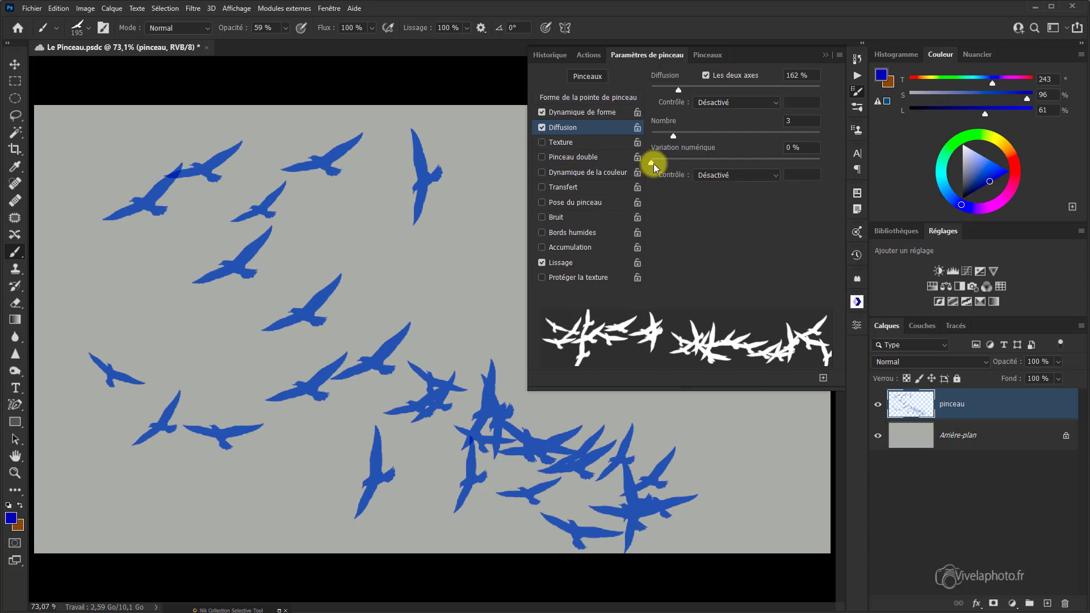
pyautogui.moveTo(653, 164); pyautogui.dragTo(732, 179)
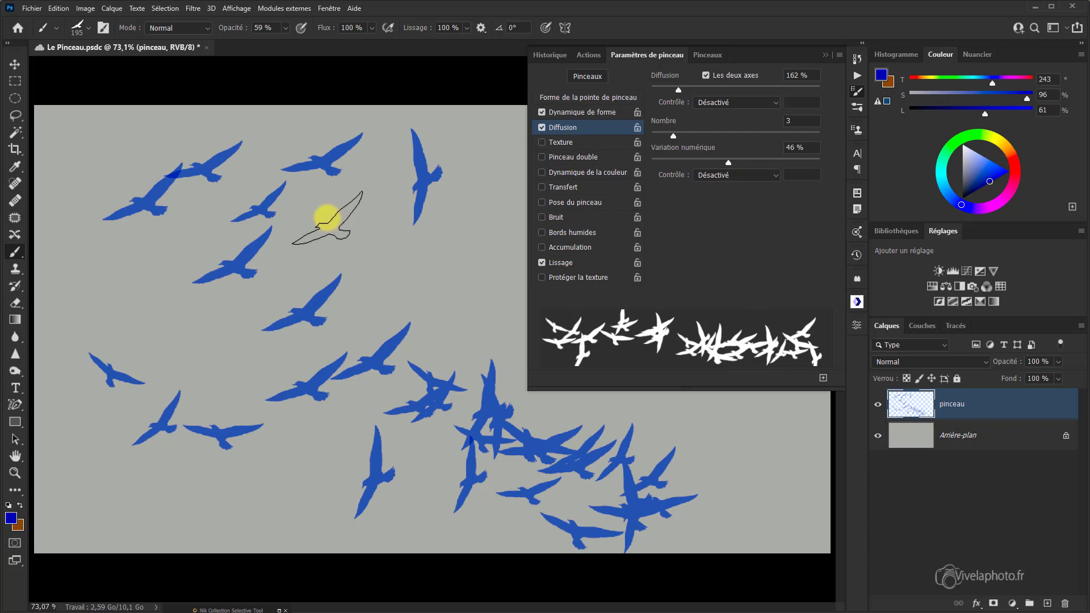
pyautogui.moveTo(326, 217)
pyautogui.mouseDown()
pyautogui.moveTo(414, 284)
pyautogui.moveTo(488, 321)
pyautogui.mouseUp()
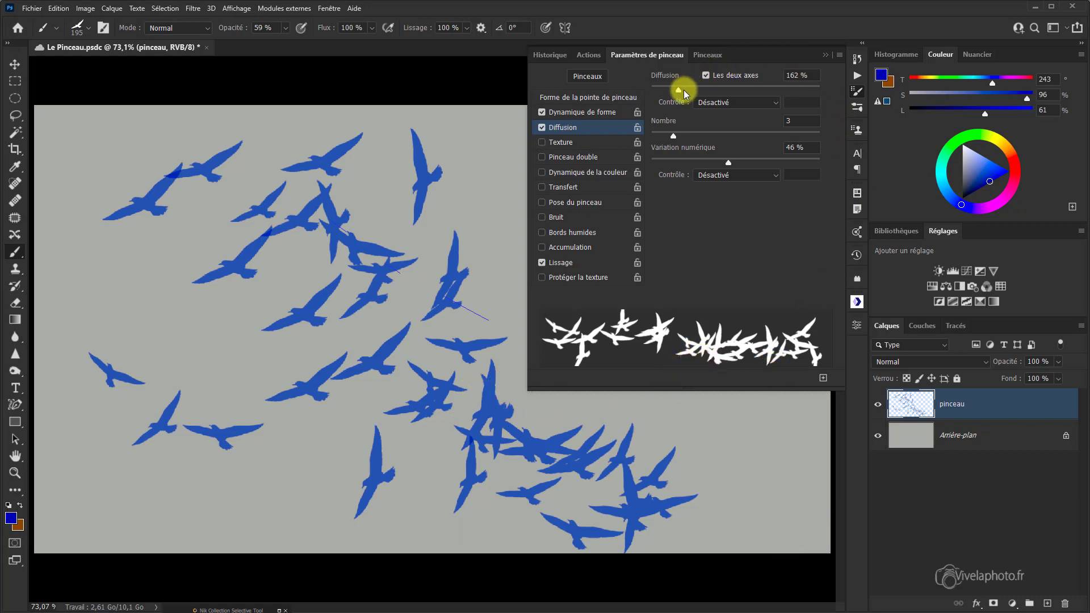
pyautogui.moveTo(686, 94)
pyautogui.mouseDown()
pyautogui.moveTo(712, 92)
pyautogui.moveTo(703, 97)
pyautogui.mouseUp()
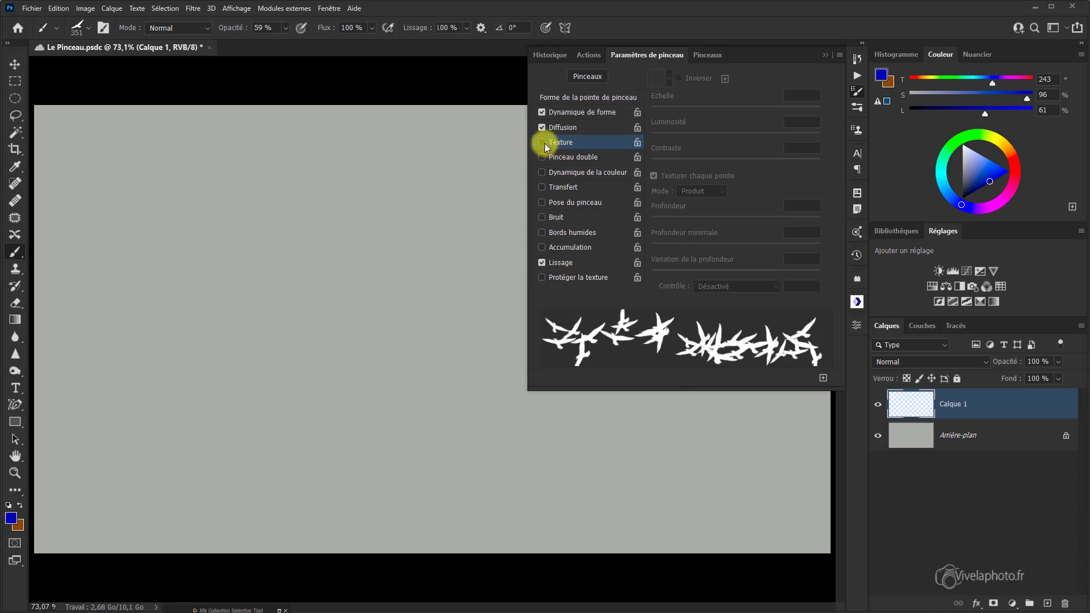
# Step: Enable Texture for the bird brush and paint test birds, first without and then with Inverser enabled
pyautogui.click(544, 144)
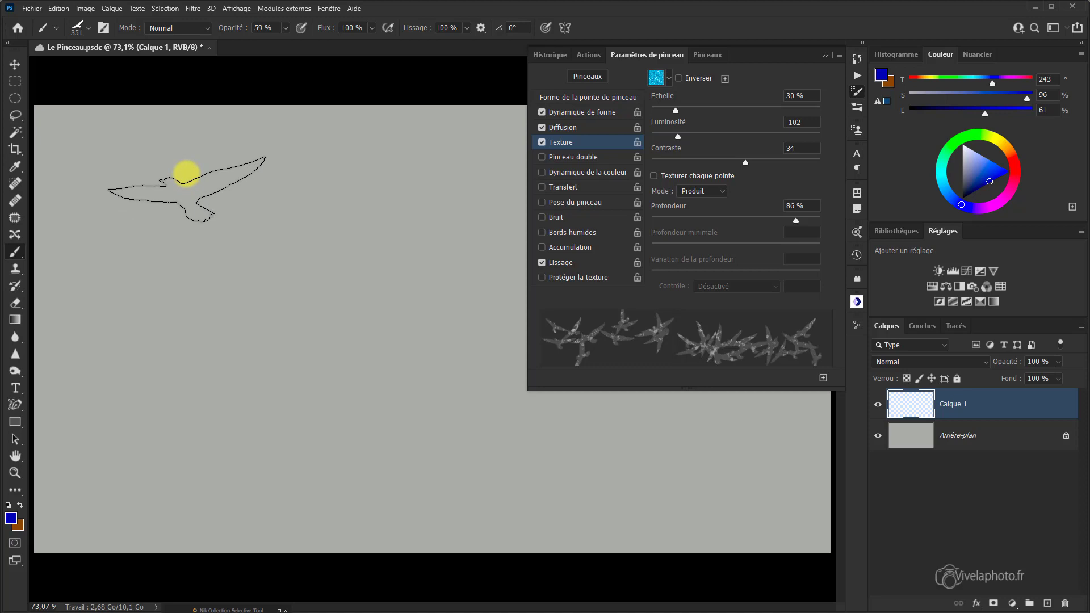
pyautogui.click(186, 174)
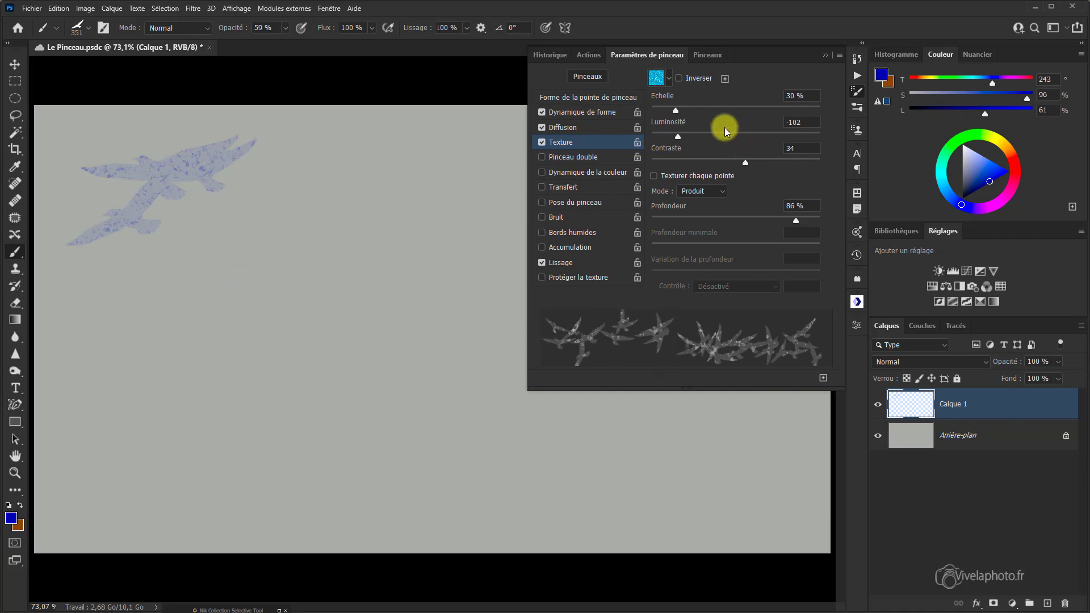
pyautogui.click(678, 78)
pyautogui.moveTo(268, 244); pyautogui.dragTo(271, 245)
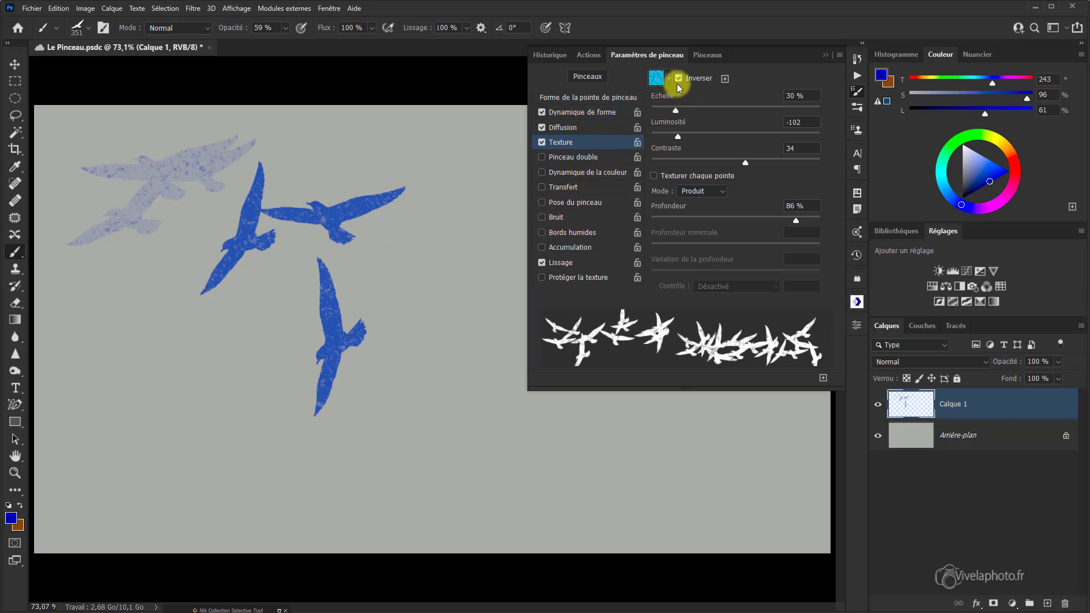
# Step: Set the texture's Echelle to 67 %, Luminosité to -11 and Contraste to 8, painting test birds on the lower canvas
pyautogui.moveTo(679, 112); pyautogui.dragTo(707, 111)
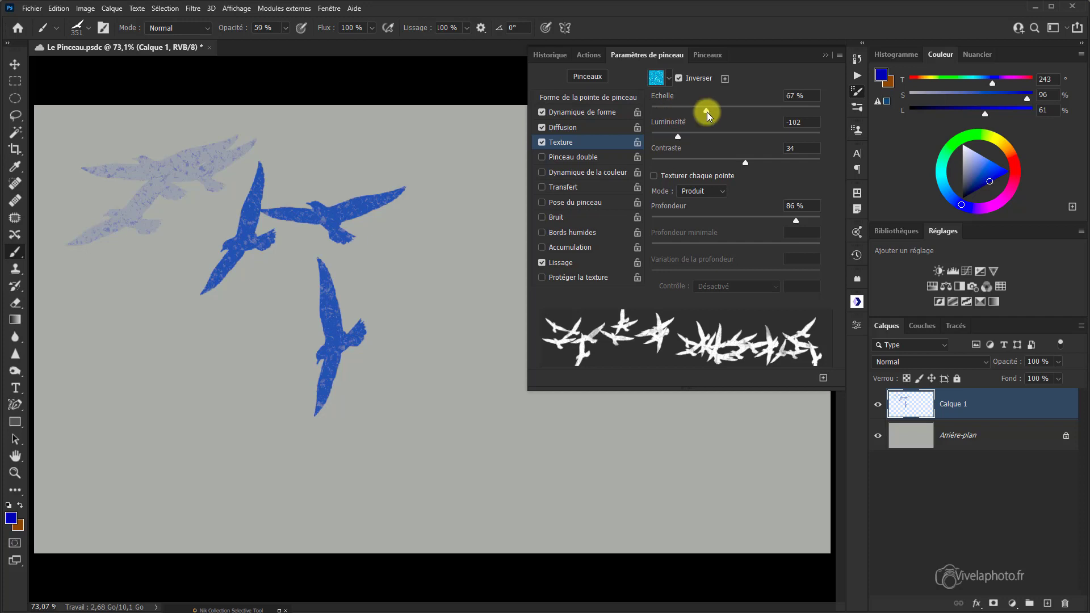
pyautogui.click(175, 354)
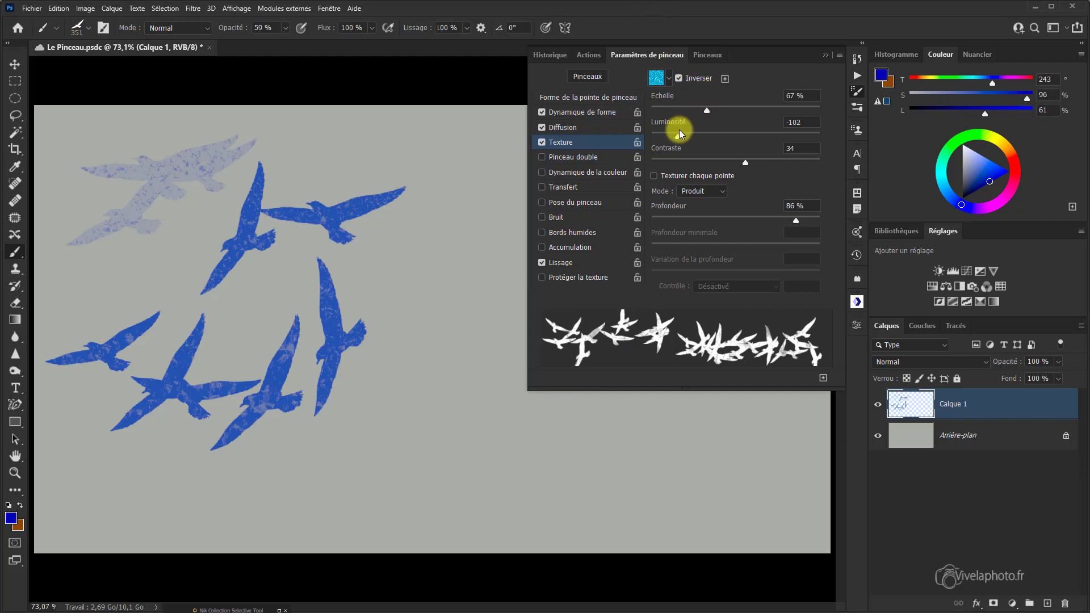
pyautogui.moveTo(677, 137); pyautogui.dragTo(730, 138)
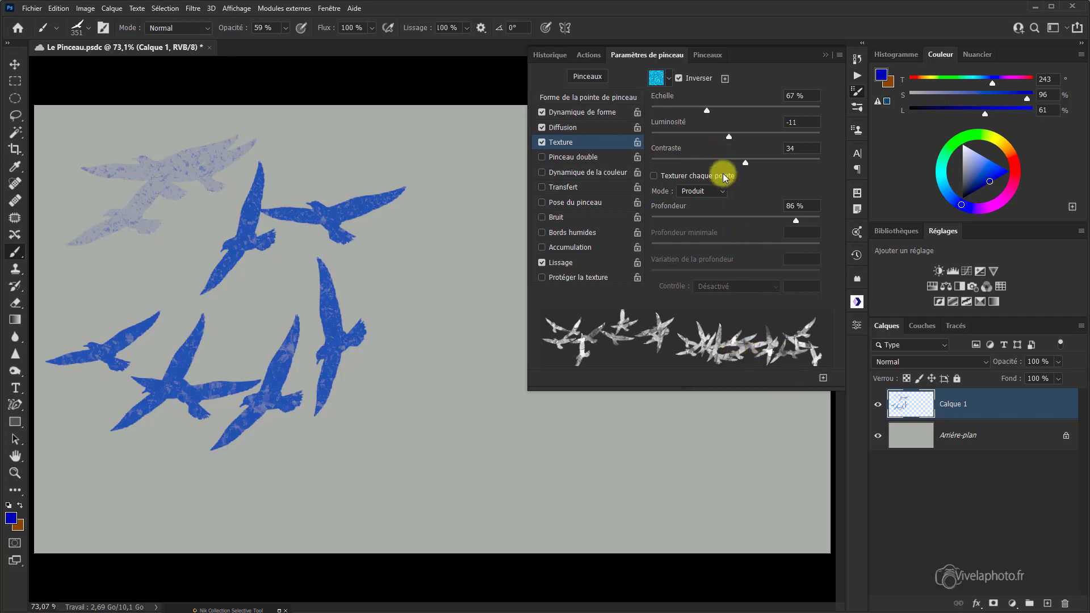
pyautogui.moveTo(744, 161); pyautogui.dragTo(717, 159)
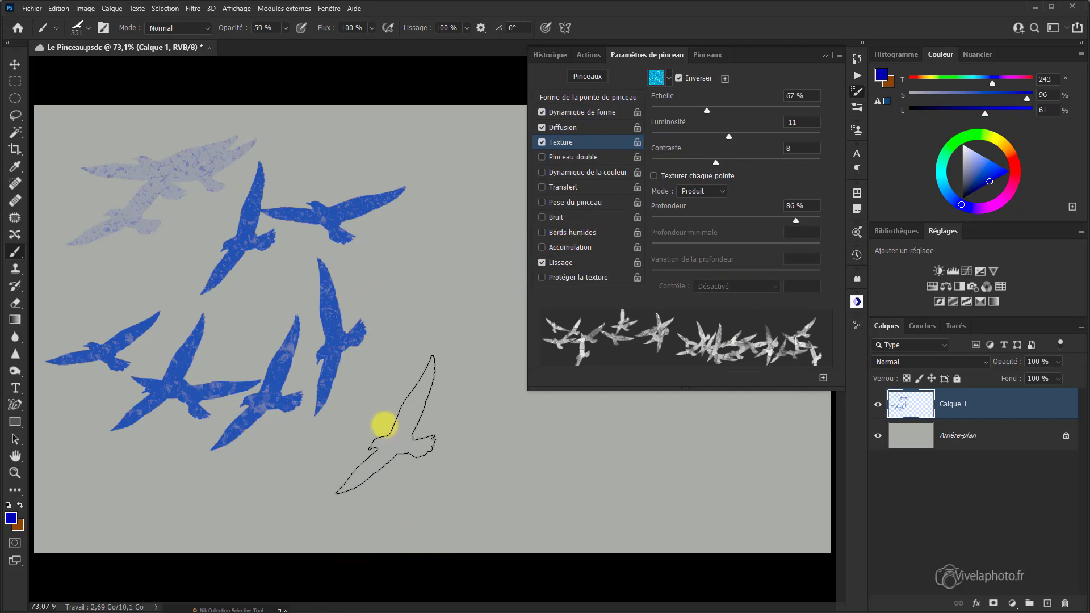
pyautogui.moveTo(384, 425); pyautogui.dragTo(488, 423)
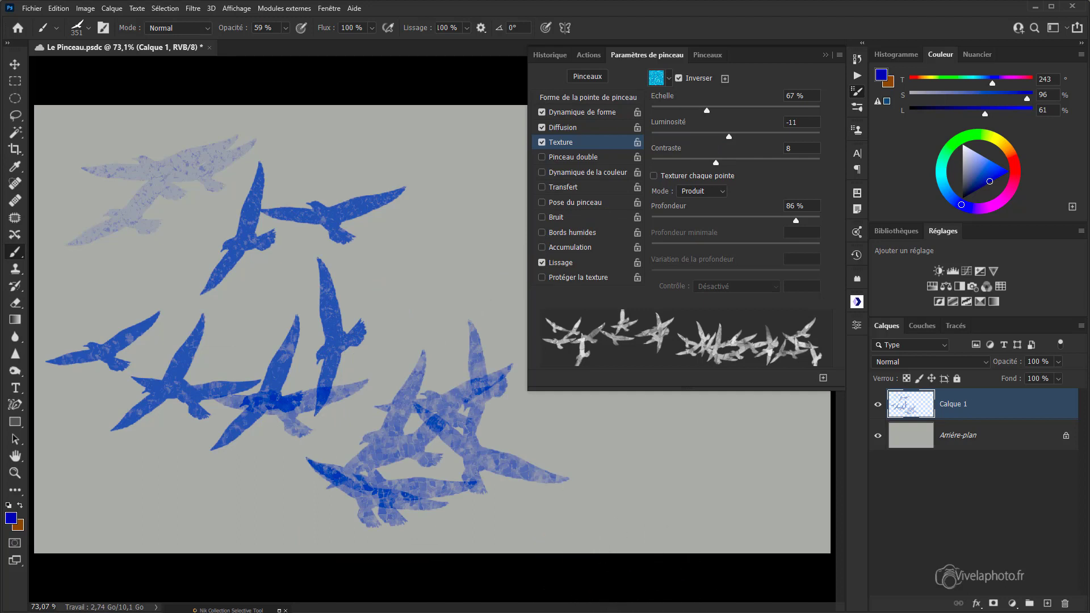
# Step: Enable Texturer chaque pointe, set the texture Mode to Obscurcir and Profondeur to 77 %
pyautogui.click(668, 180)
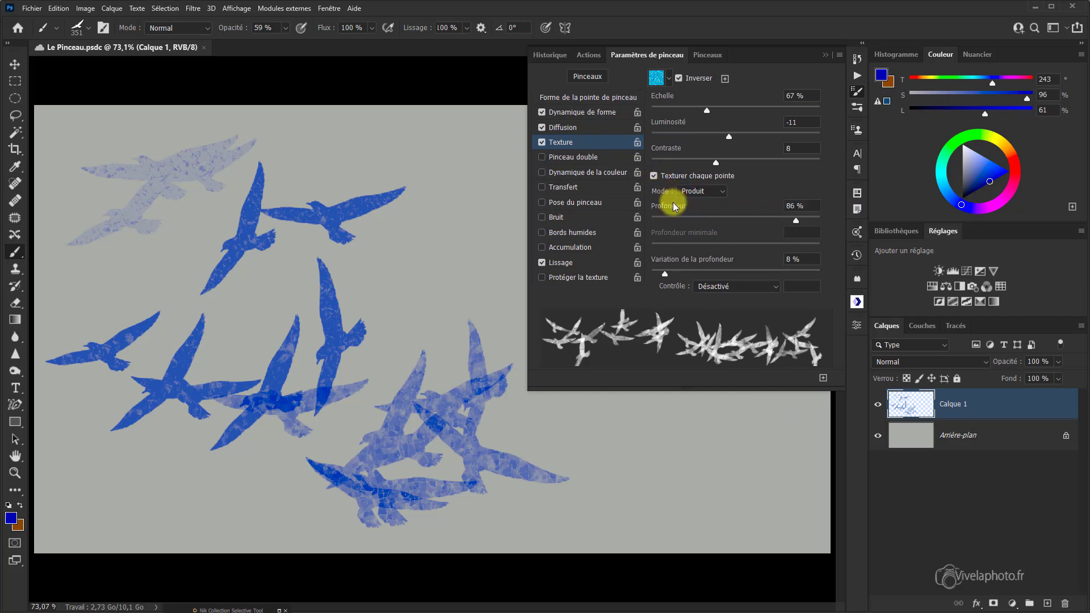
pyautogui.click(723, 196)
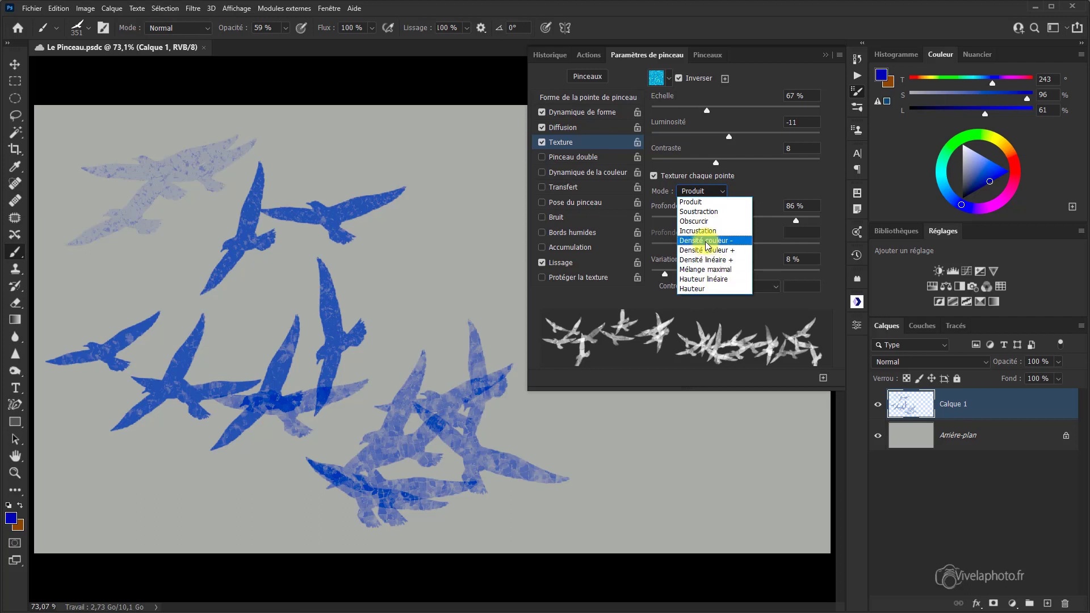
pyautogui.click(705, 222)
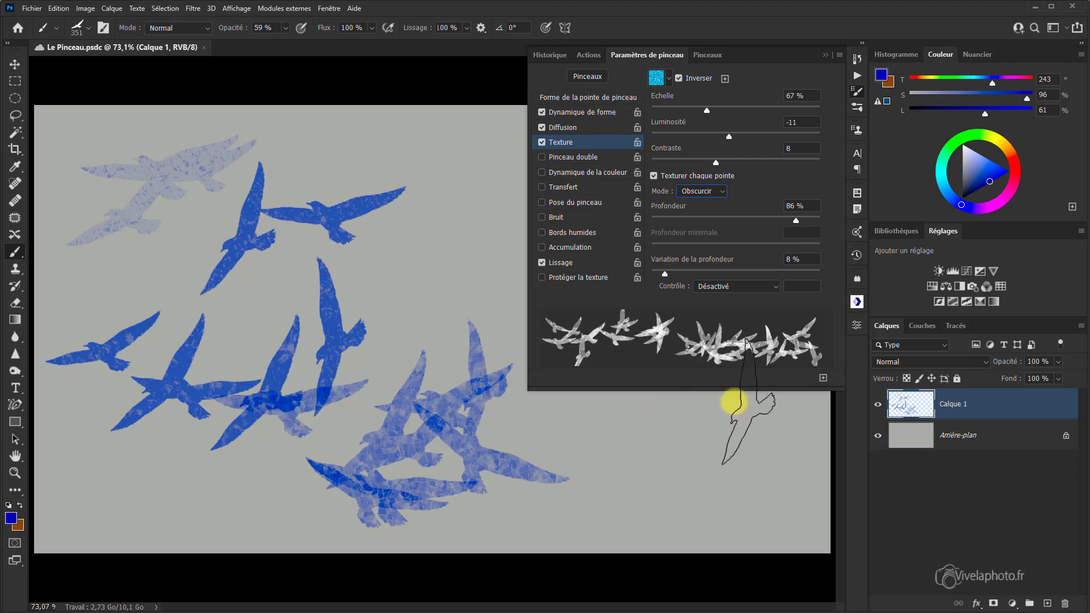
pyautogui.moveTo(795, 220)
pyautogui.mouseDown()
pyautogui.moveTo(704, 209)
pyautogui.moveTo(786, 249)
pyautogui.mouseUp()
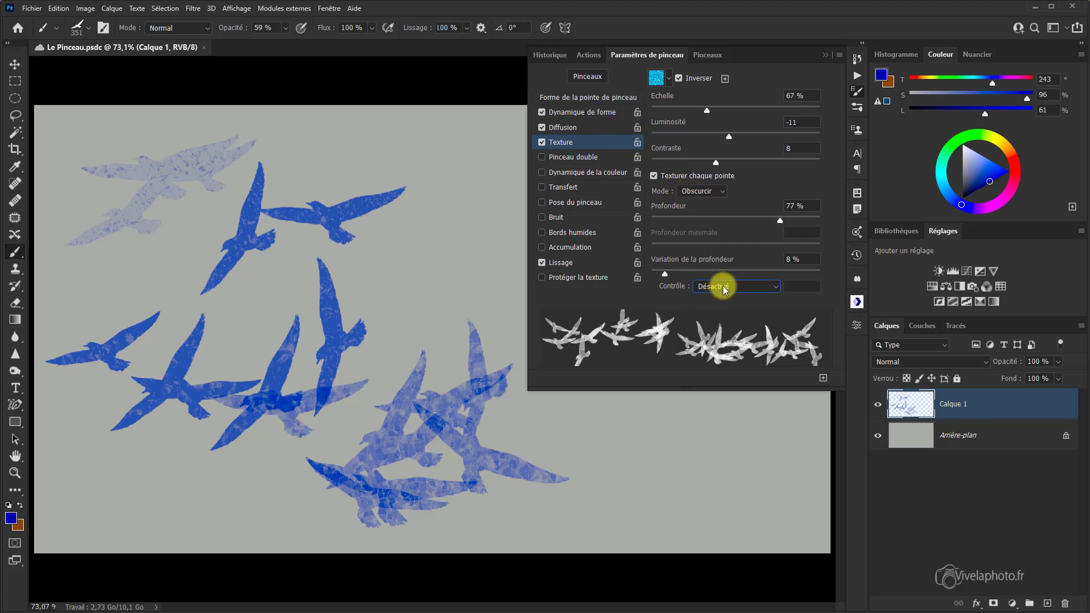
# Step: Set the texture depth control to Fondu, Profondeur minimale to 38 % and Variation de la profondeur to 44 %
pyautogui.click(775, 285)
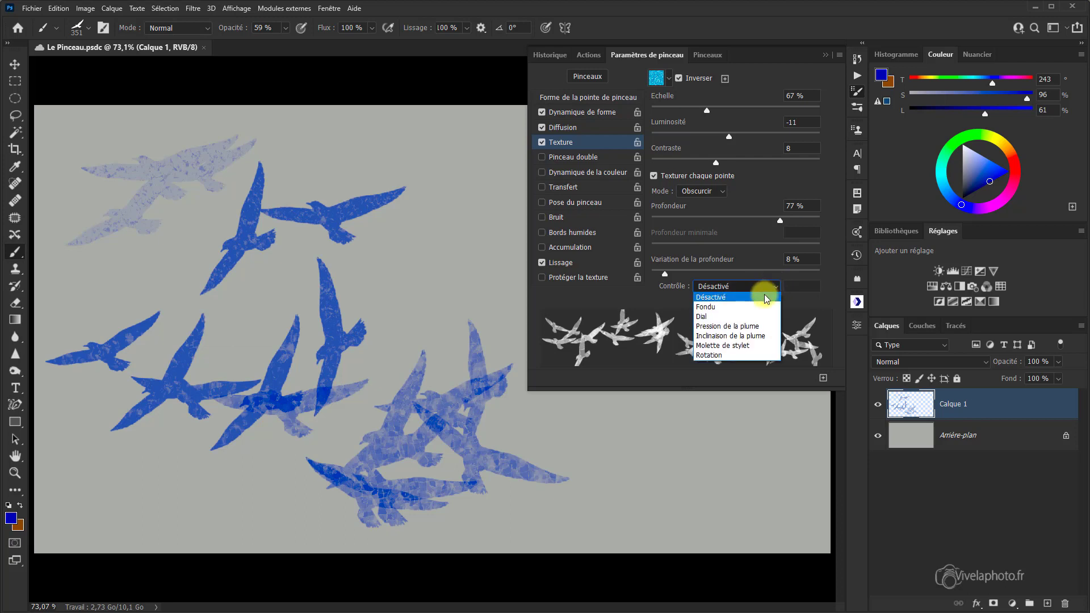
pyautogui.click(730, 309)
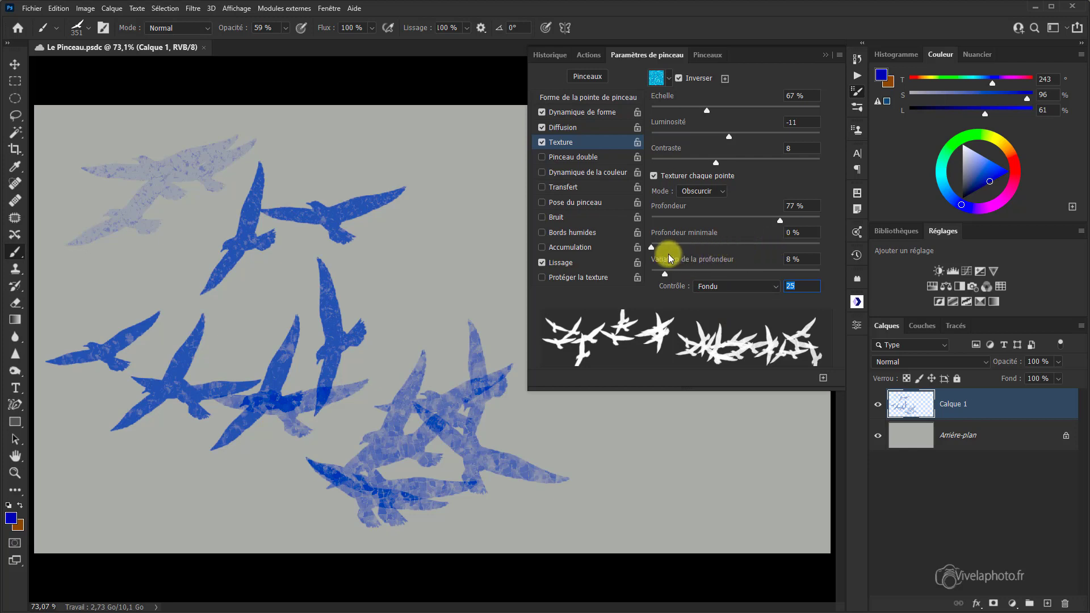
pyautogui.moveTo(652, 248); pyautogui.dragTo(710, 259)
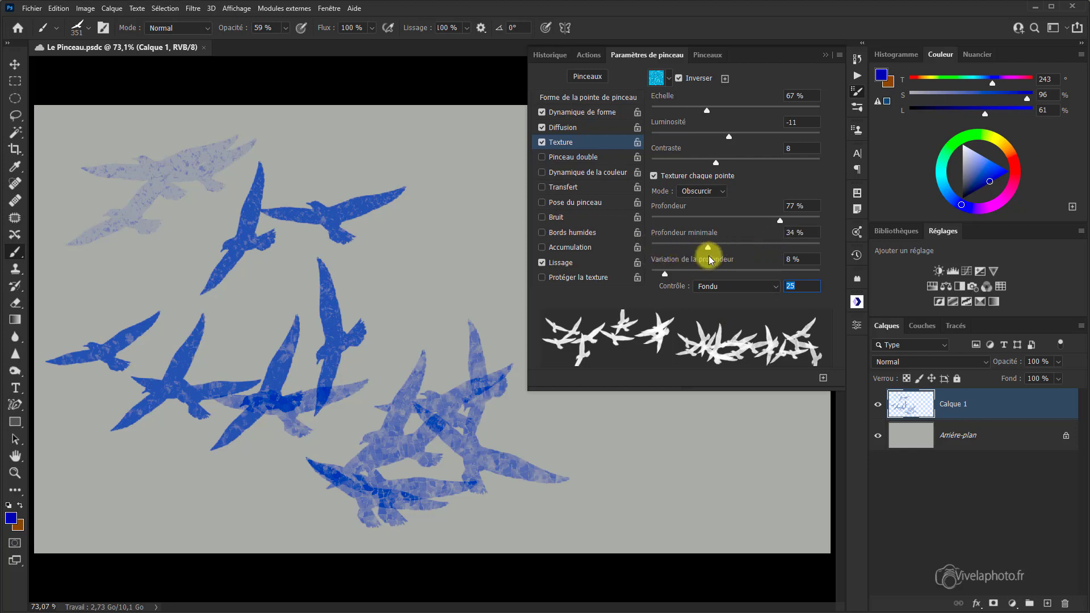
pyautogui.click(665, 277)
pyautogui.moveTo(666, 274); pyautogui.dragTo(725, 273)
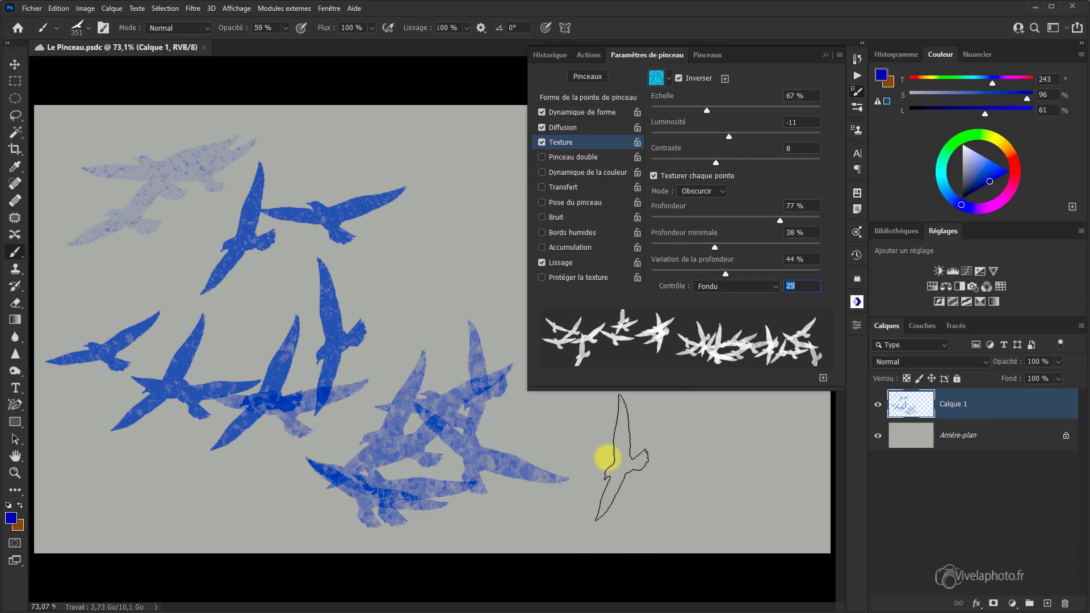
# Step: Paint test birds with the depth-varied texture along the canvas's lower right and in its upper middle
pyautogui.click(608, 458)
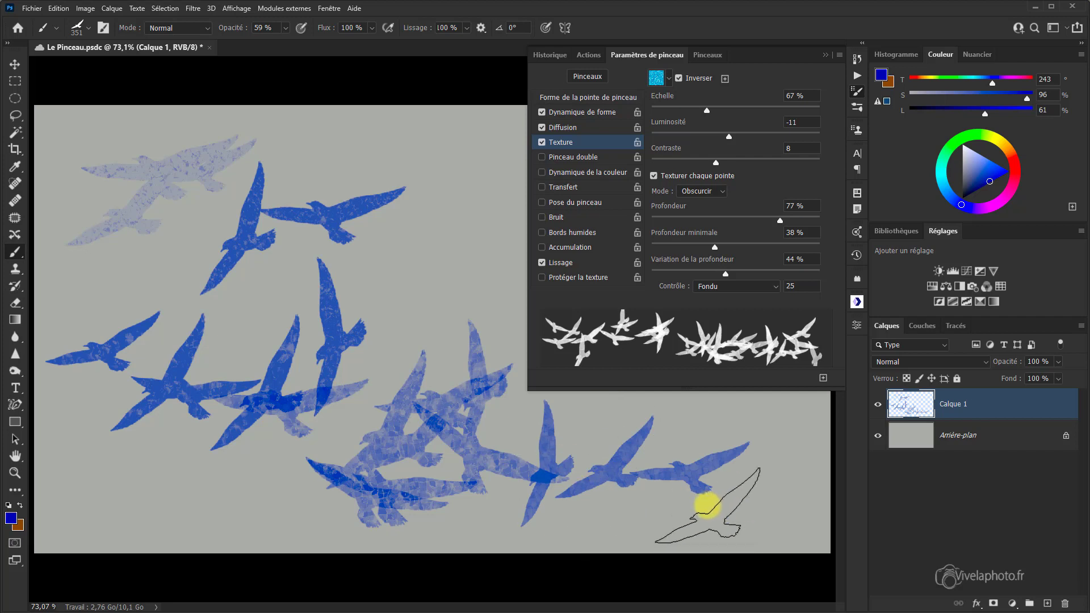
pyautogui.click(737, 494)
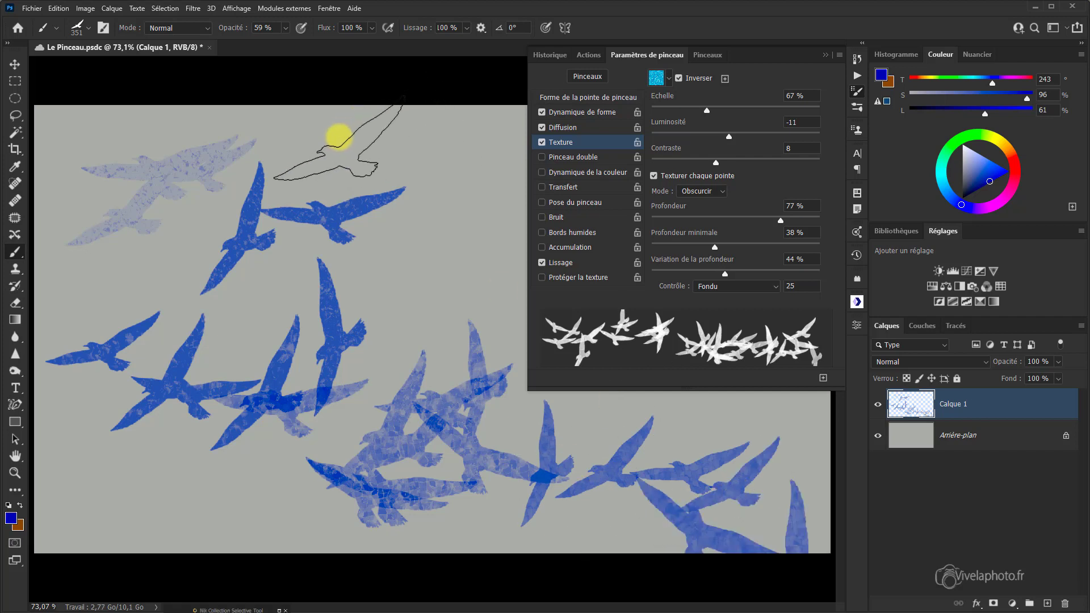
pyautogui.click(375, 187)
pyautogui.click(422, 297)
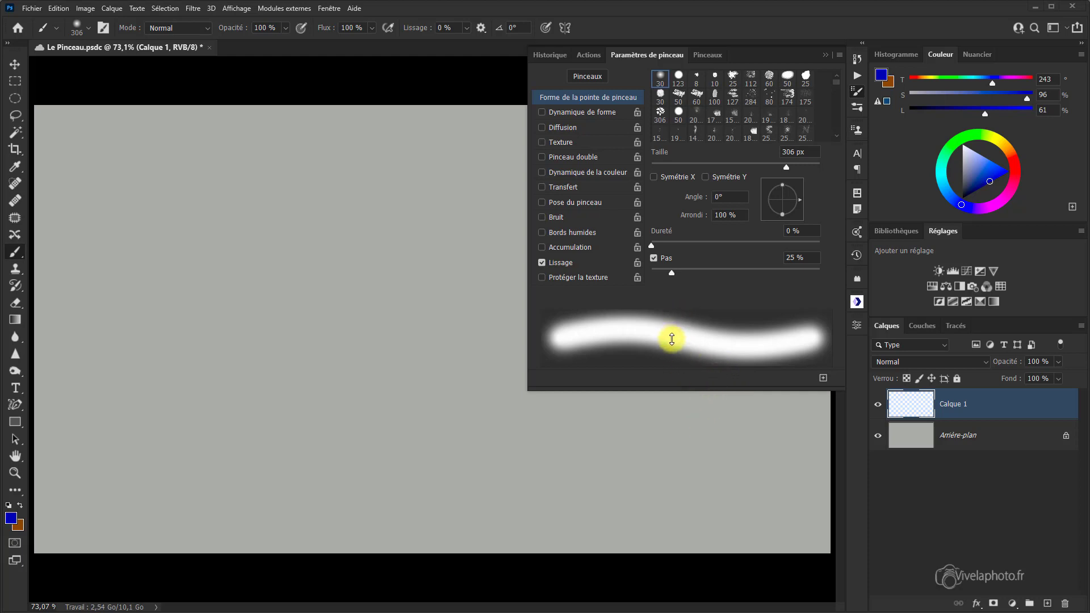
# Step: Check the Arrondi flou brush among the presets and paint a soft 306 px blue stroke across the upper-left canvas
pyautogui.click(709, 55)
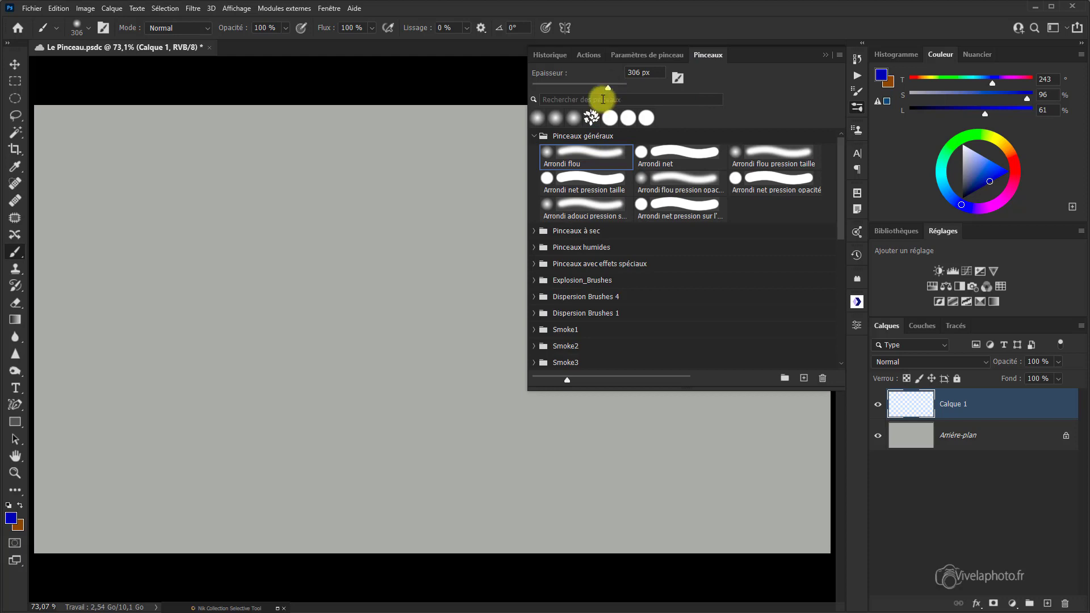
pyautogui.click(623, 55)
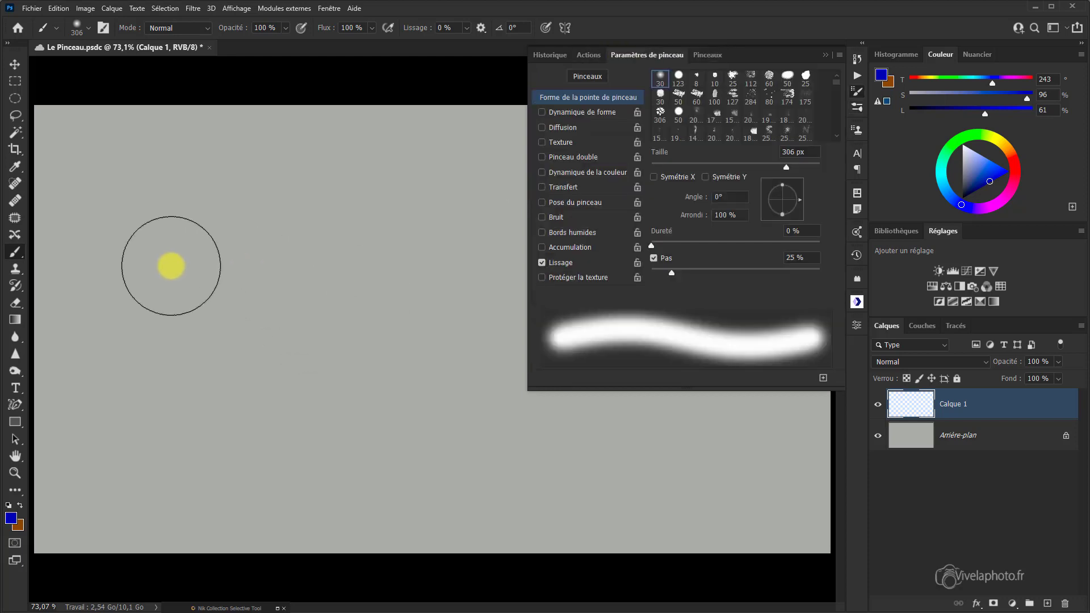
pyautogui.moveTo(114, 246); pyautogui.dragTo(399, 208)
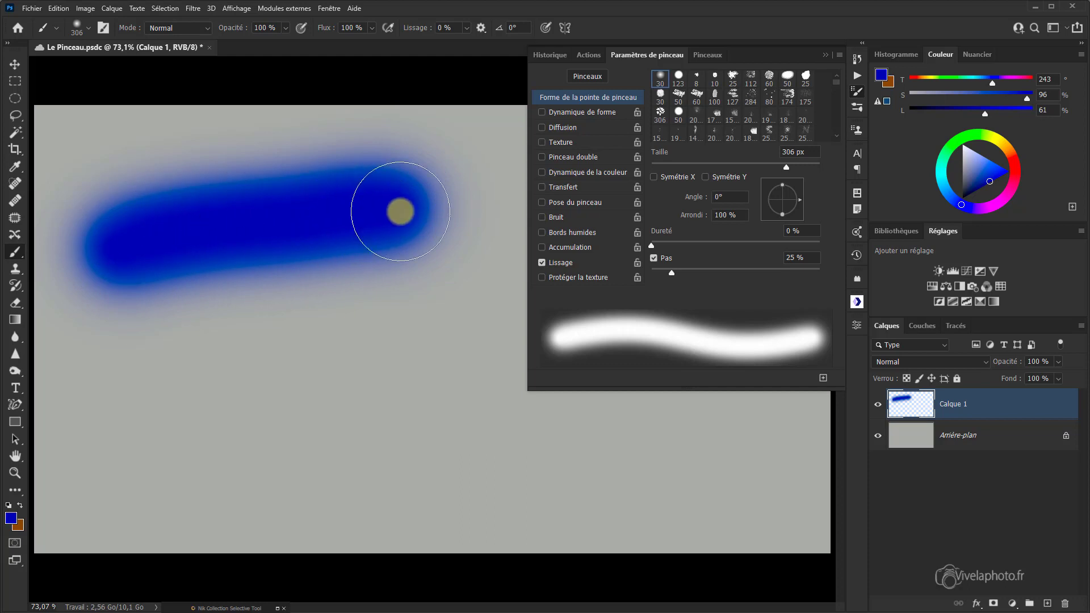
# Step: Enable Pinceau double with the groupe de feuilles de Kyle tip at 306 px and a Pas of 53 %
pyautogui.click(561, 159)
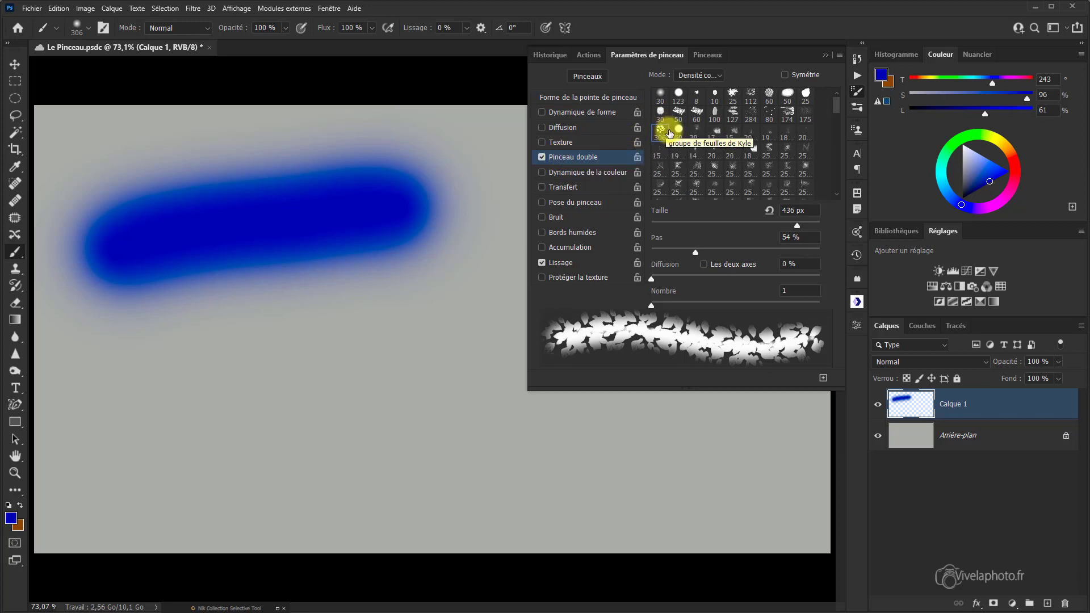
pyautogui.click(688, 102)
pyautogui.click(660, 134)
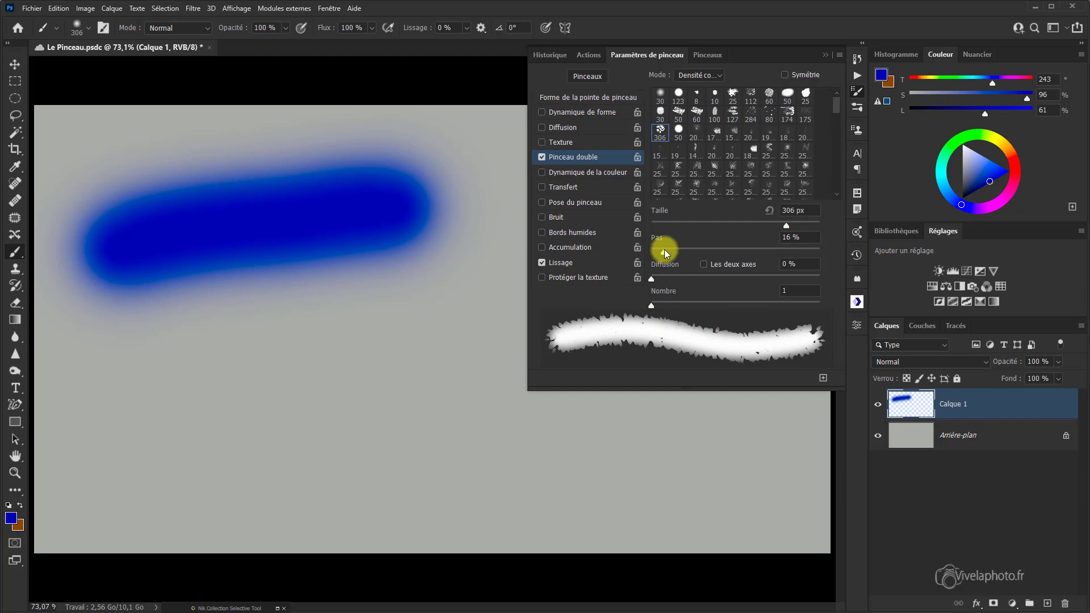
pyautogui.moveTo(665, 250); pyautogui.dragTo(696, 248)
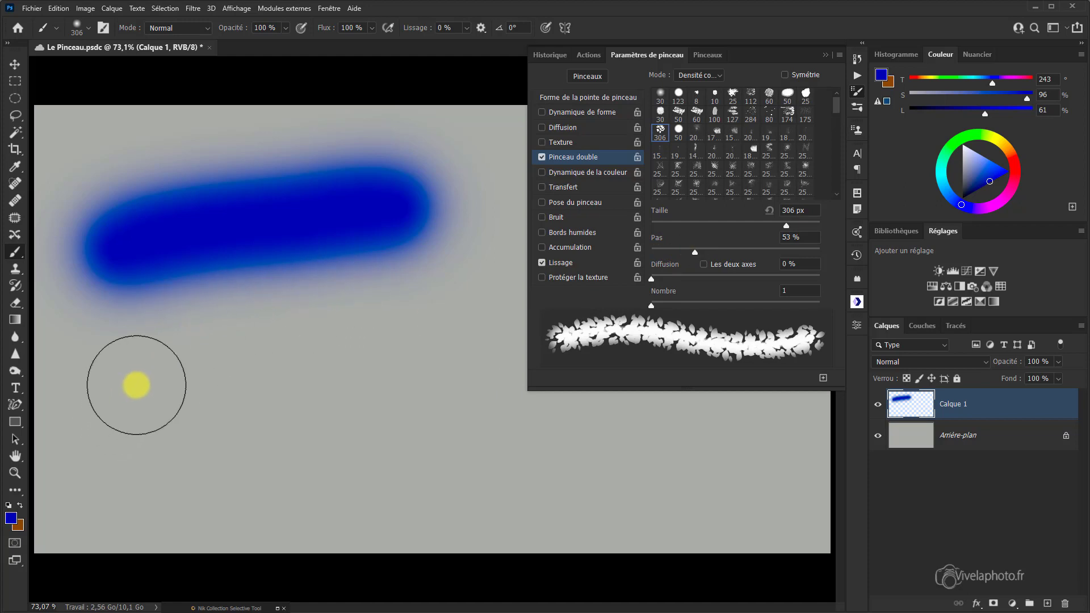
# Step: Paint a blue test stroke with the leaf-shaped dual brush beneath the soft stroke
pyautogui.moveTo(137, 374); pyautogui.dragTo(445, 335)
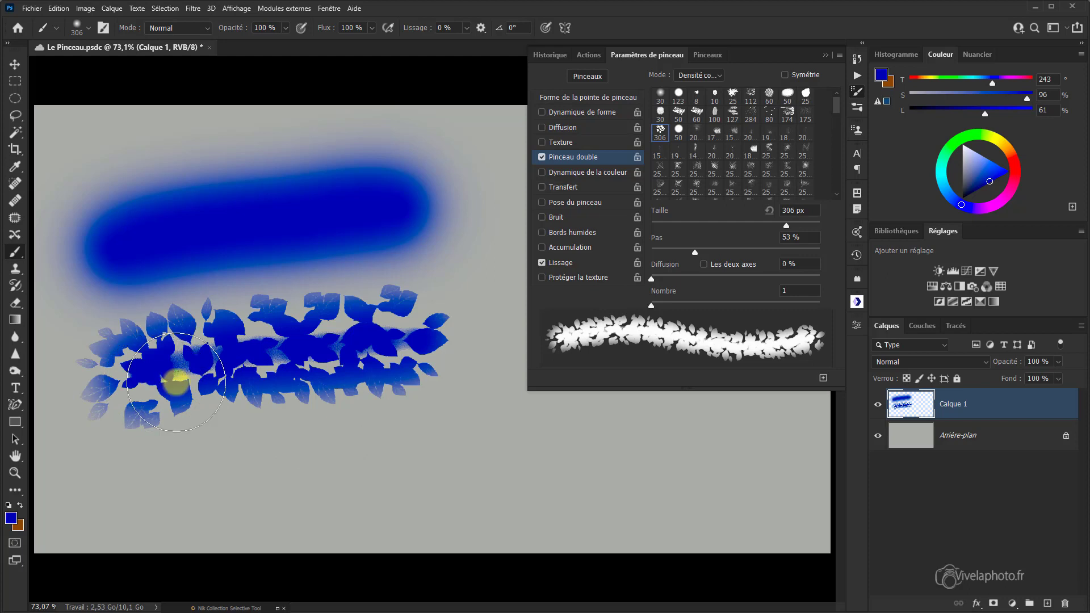
pyautogui.moveTo(176, 382)
pyautogui.mouseDown()
pyautogui.moveTo(397, 358)
pyautogui.moveTo(408, 383)
pyautogui.moveTo(371, 368)
pyautogui.moveTo(174, 362)
pyautogui.mouseUp()
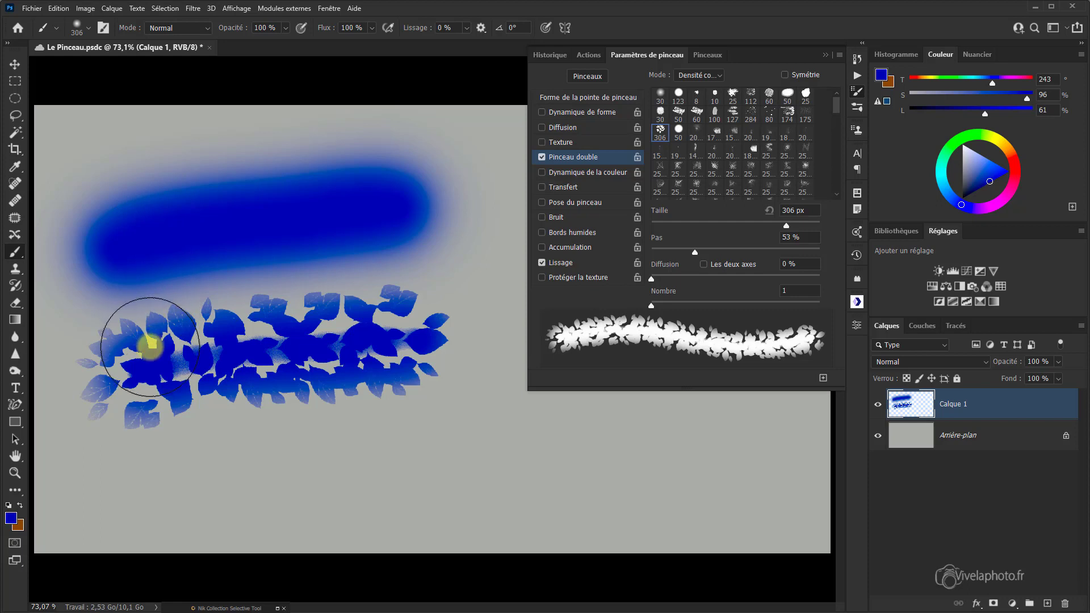
pyautogui.moveTo(174, 372)
pyautogui.mouseDown()
pyautogui.moveTo(409, 356)
pyautogui.moveTo(267, 344)
pyautogui.moveTo(229, 335)
pyautogui.moveTo(242, 318)
pyautogui.moveTo(218, 316)
pyautogui.moveTo(255, 348)
pyautogui.mouseUp()
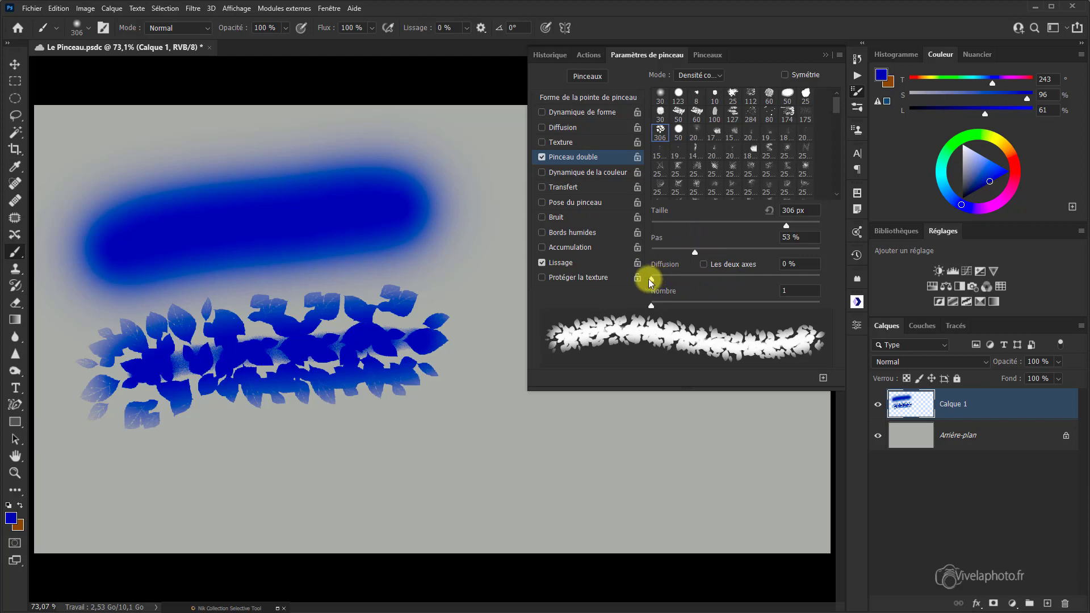
# Step: Set the dual brush's Diffusion to 122 % and Nombre to 2, and paint a test stroke along the lower canvas
pyautogui.moveTo(652, 278)
pyautogui.mouseDown()
pyautogui.moveTo(674, 281)
pyautogui.moveTo(665, 305)
pyautogui.mouseUp()
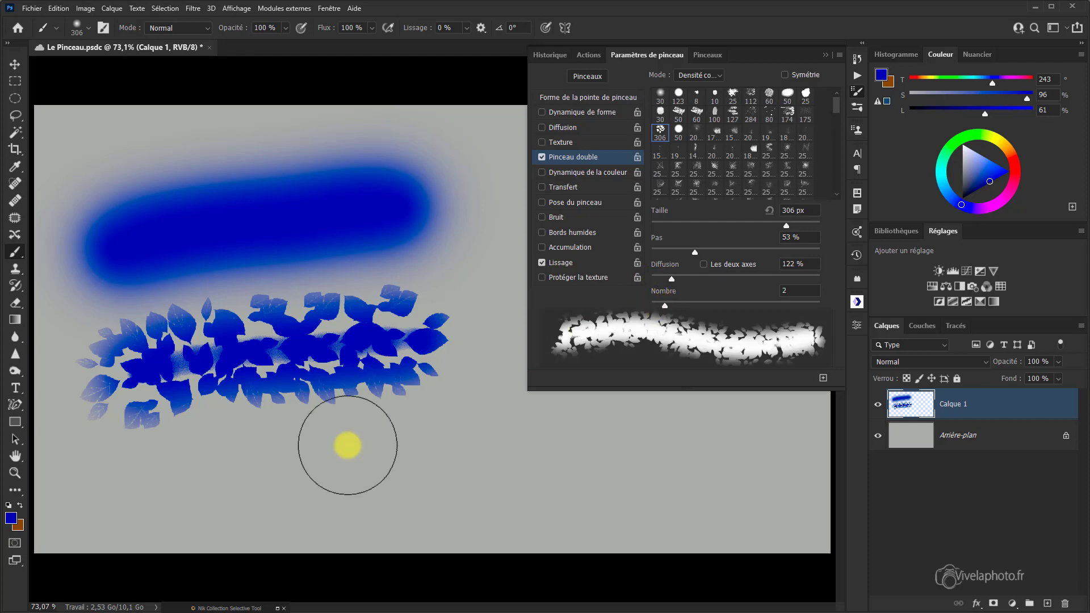
pyautogui.moveTo(231, 482)
pyautogui.mouseDown()
pyautogui.moveTo(314, 463)
pyautogui.moveTo(411, 483)
pyautogui.moveTo(552, 460)
pyautogui.moveTo(625, 467)
pyautogui.mouseUp()
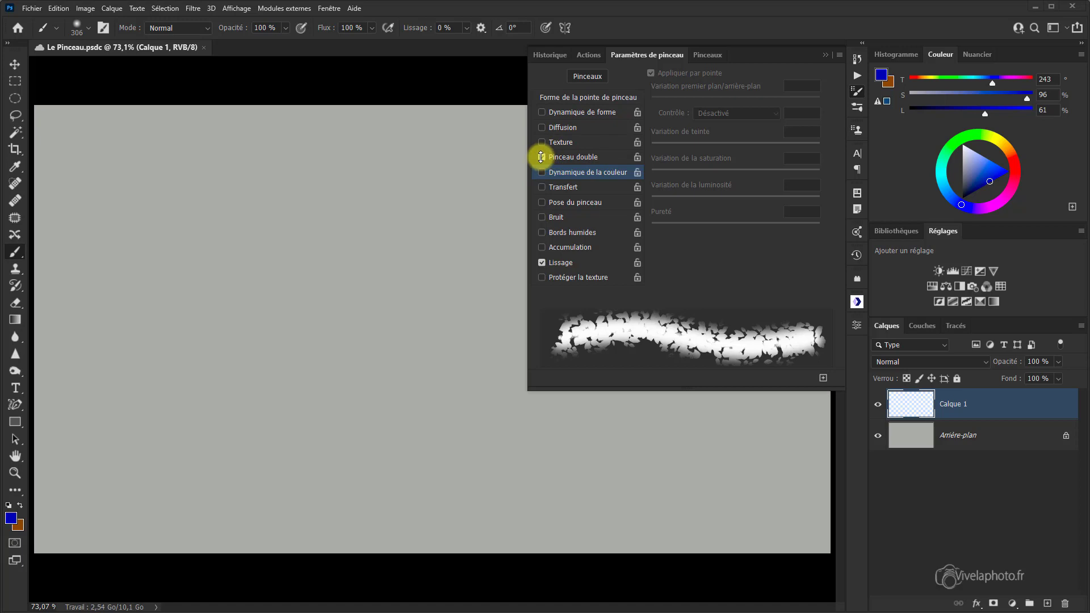
# Step: Disable Pinceau double, switch to the Arrondi net preset and return to the brush settings
pyautogui.click(542, 157)
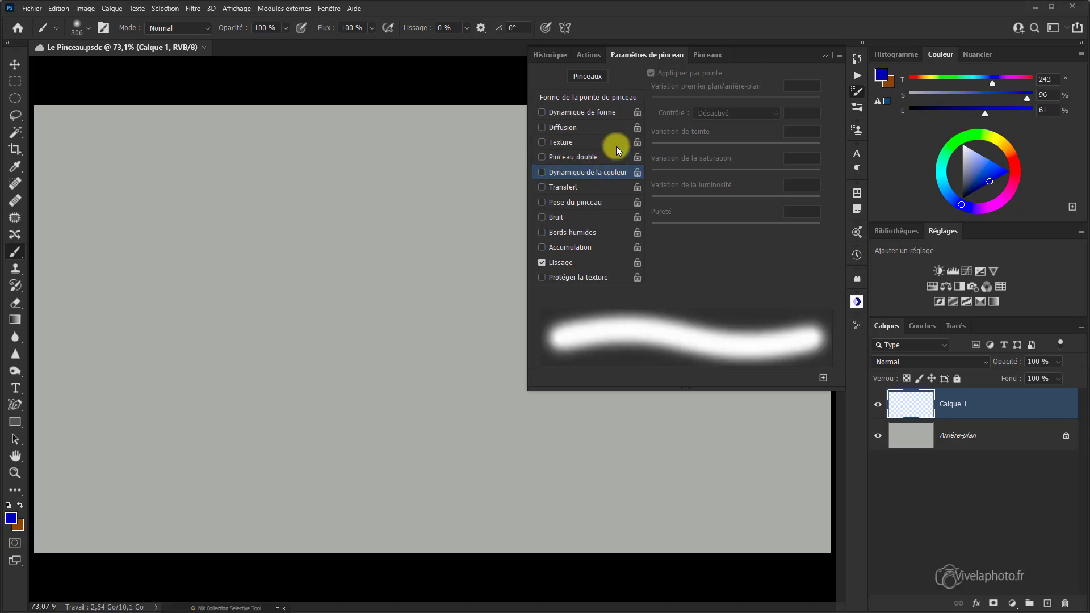
pyautogui.click(713, 54)
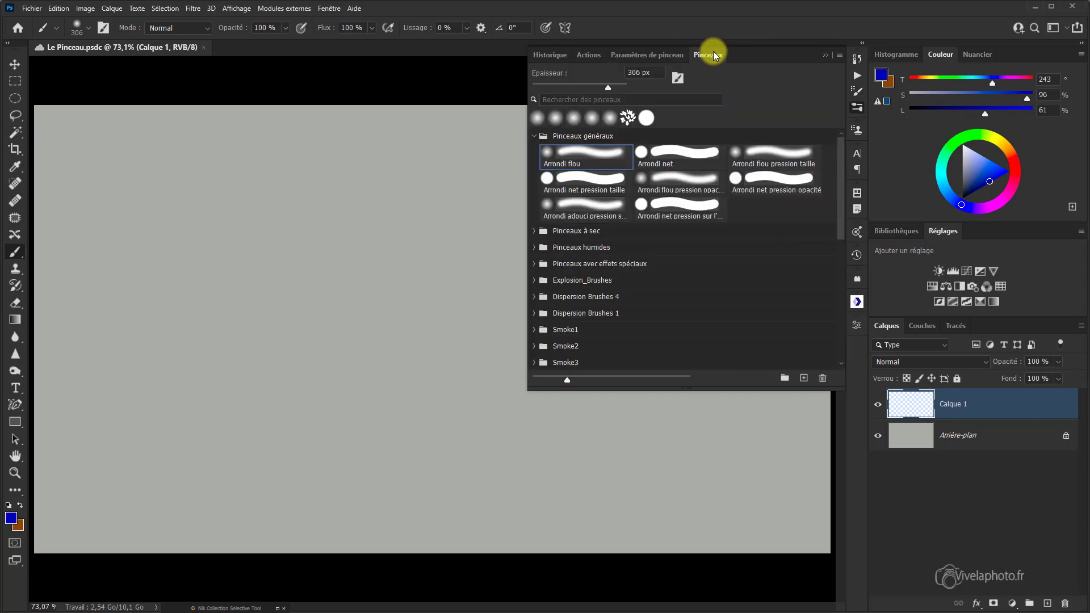
pyautogui.click(686, 150)
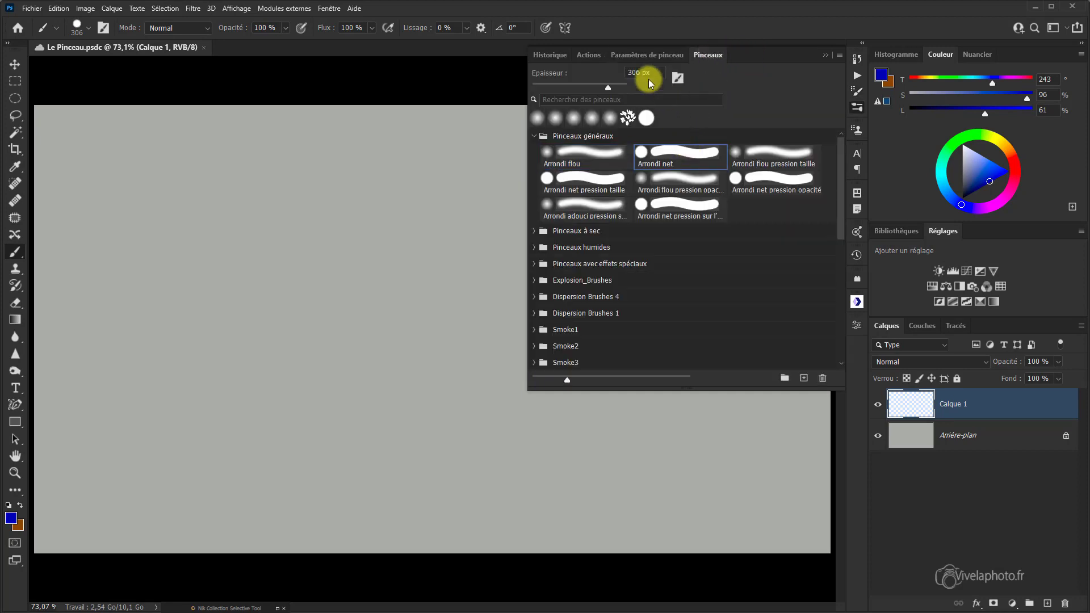
pyautogui.click(639, 53)
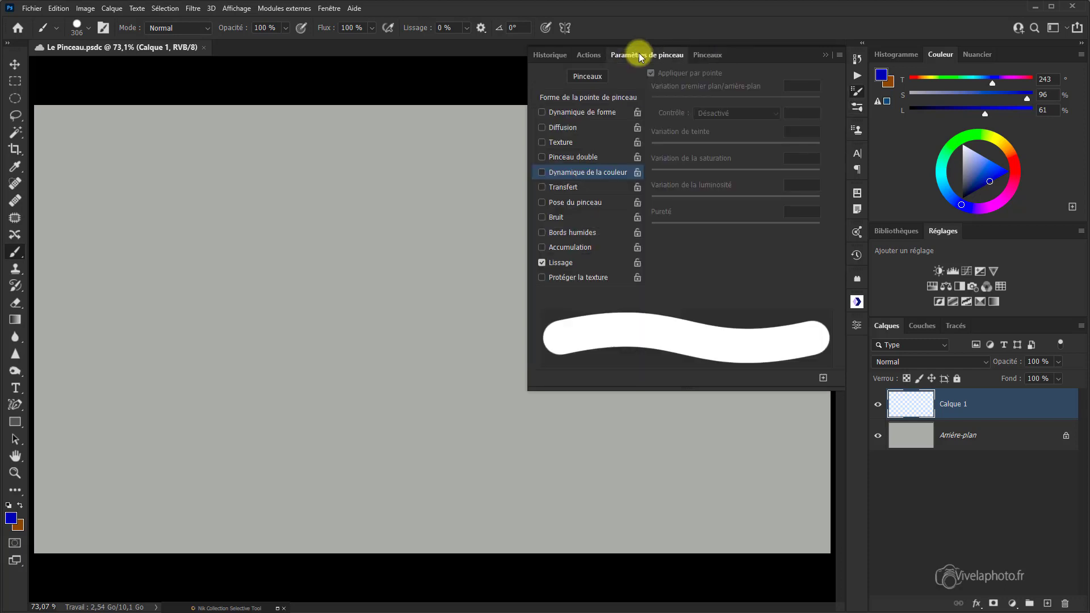
# Step: Enable Dynamique de la couleur, disable Appliquer par pointe and set Variation premier plan/arrière-plan to 50 %
pyautogui.click(584, 173)
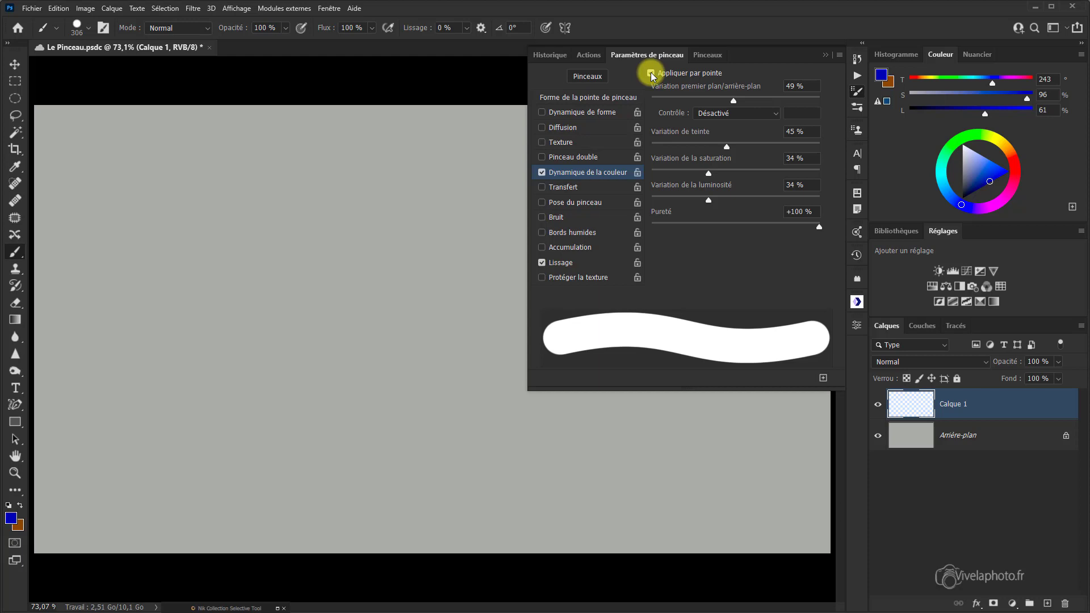
pyautogui.click(650, 73)
pyautogui.moveTo(733, 98); pyautogui.dragTo(735, 97)
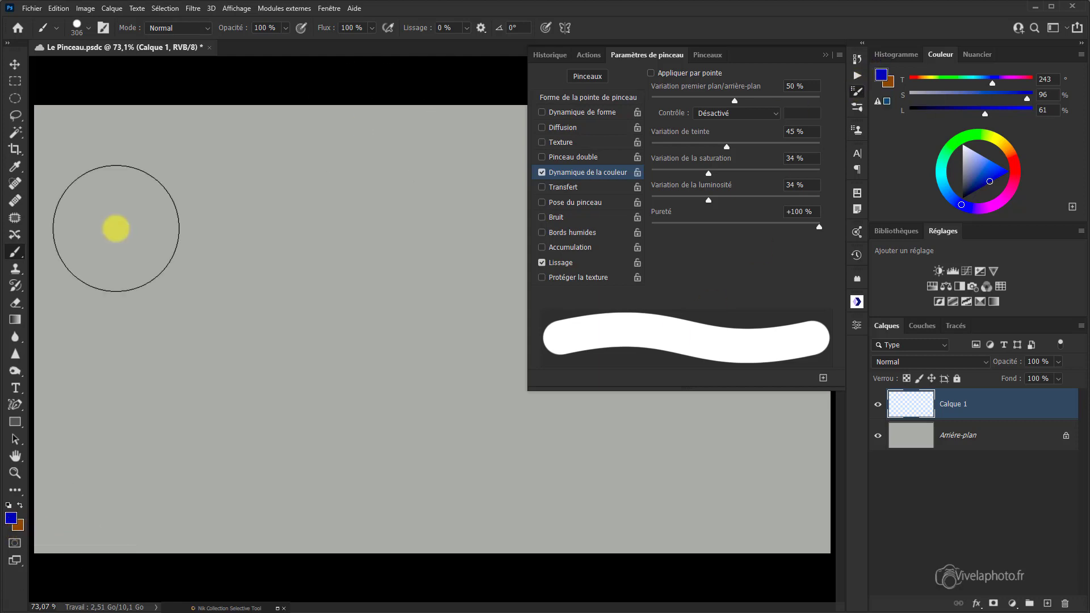
# Step: Paint a 164 px stroke across the upper-left canvas and a second one beneath it with Appliquer par pointe enabled
pyautogui.moveTo(112, 230); pyautogui.dragTo(80, 244)
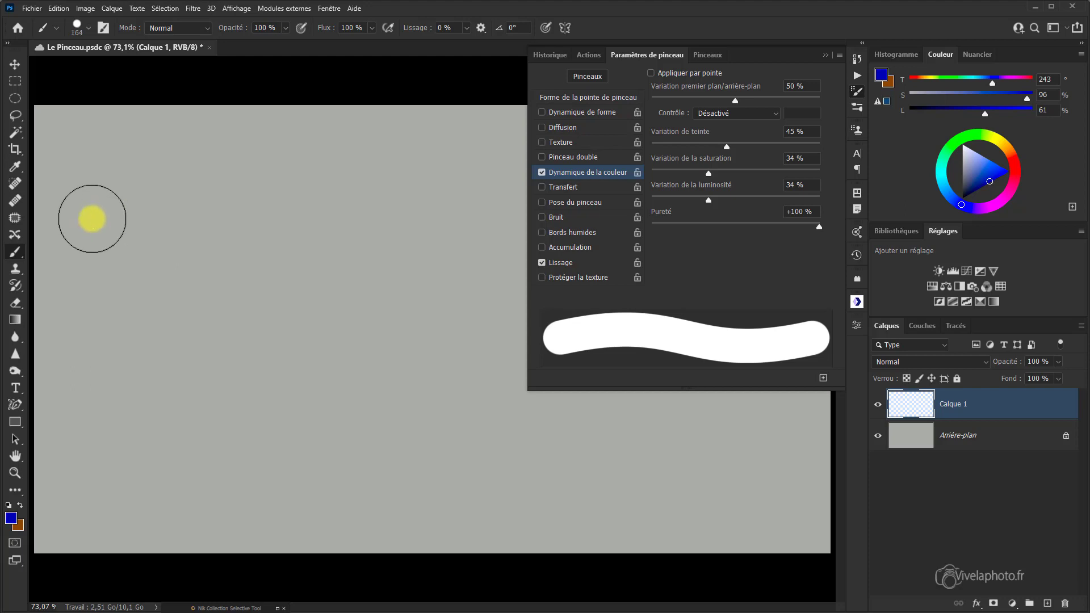
pyautogui.moveTo(96, 197); pyautogui.dragTo(337, 171)
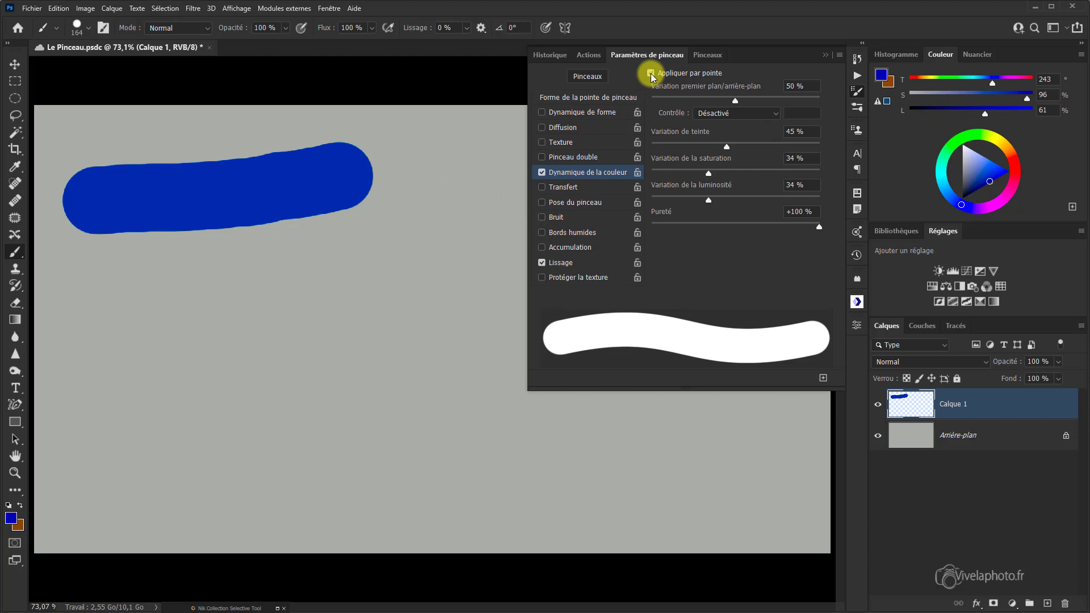
pyautogui.click(651, 73)
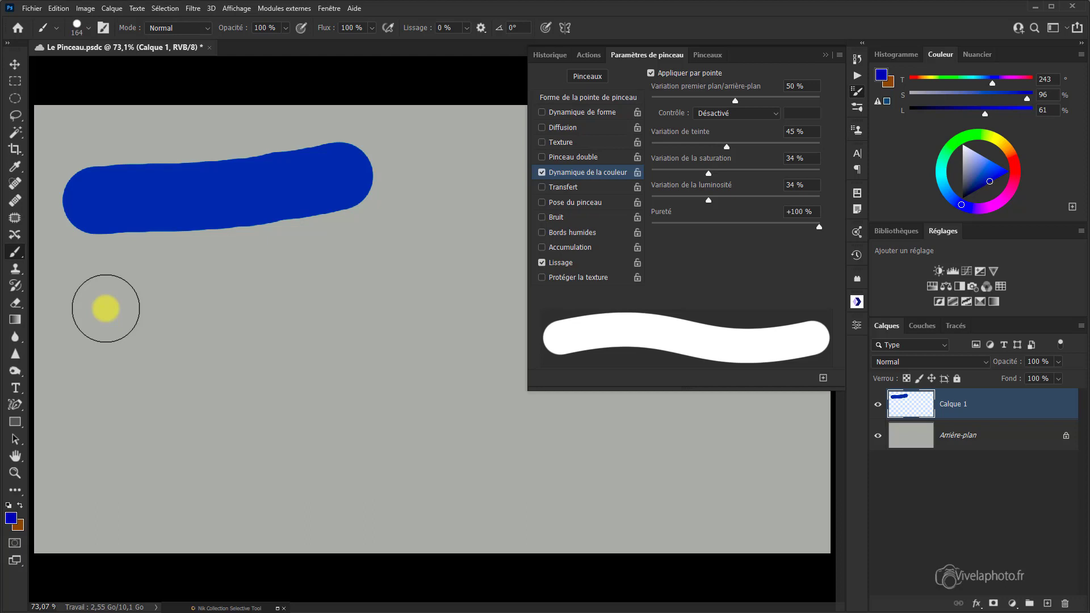
pyautogui.moveTo(105, 308)
pyautogui.mouseDown()
pyautogui.moveTo(269, 278)
pyautogui.moveTo(430, 273)
pyautogui.mouseUp()
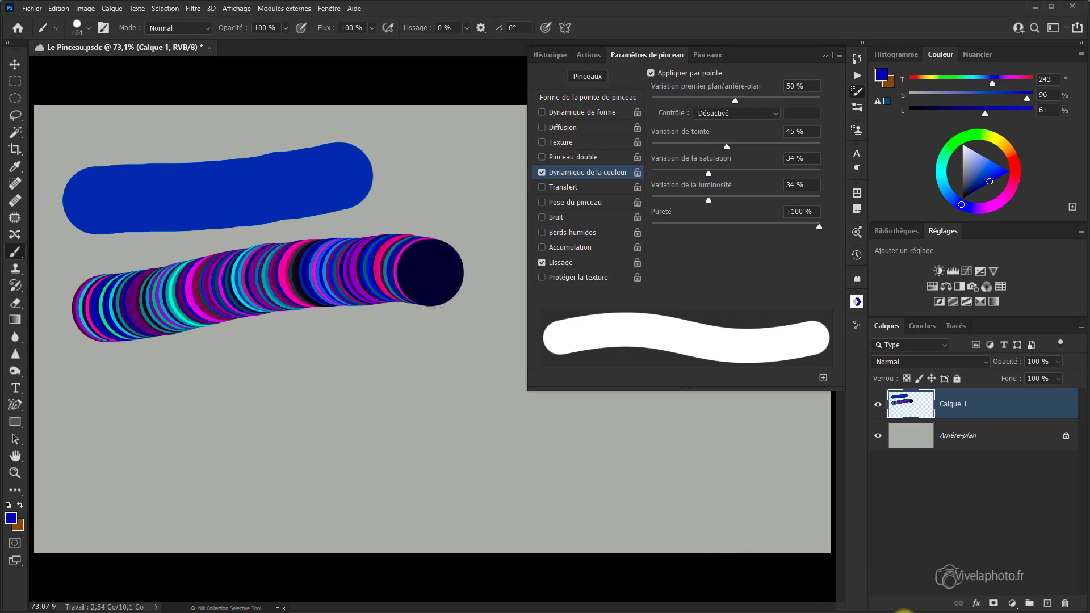
# Step: Paint two more strokes below, one with Variation premier plan/arrière-plan at 24 % and one at 100 %
pyautogui.click(734, 100)
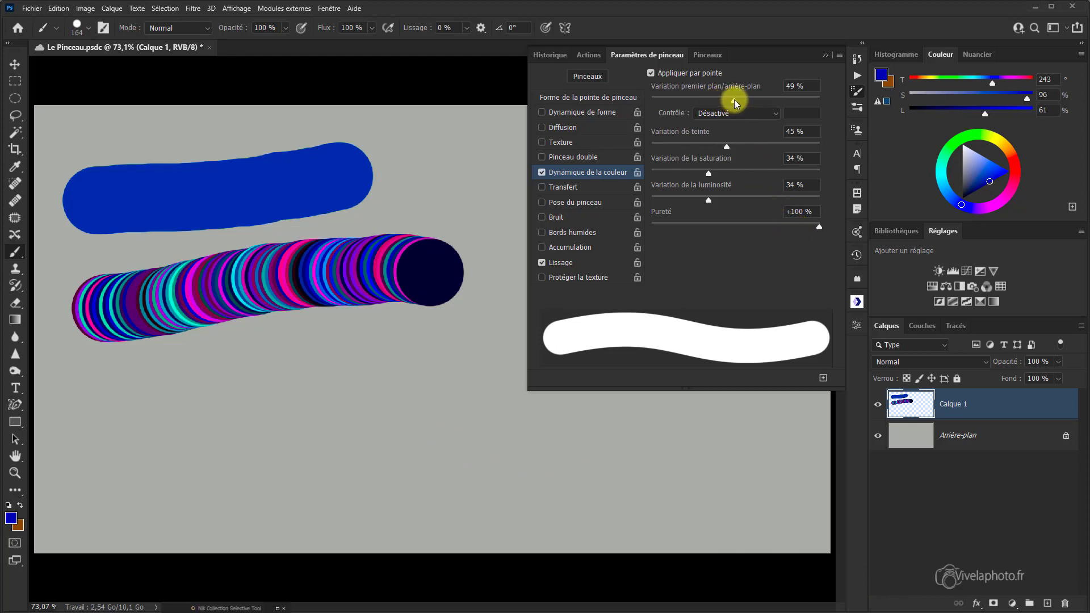
pyautogui.moveTo(713, 99); pyautogui.dragTo(691, 100)
pyautogui.moveTo(134, 382); pyautogui.dragTo(438, 352)
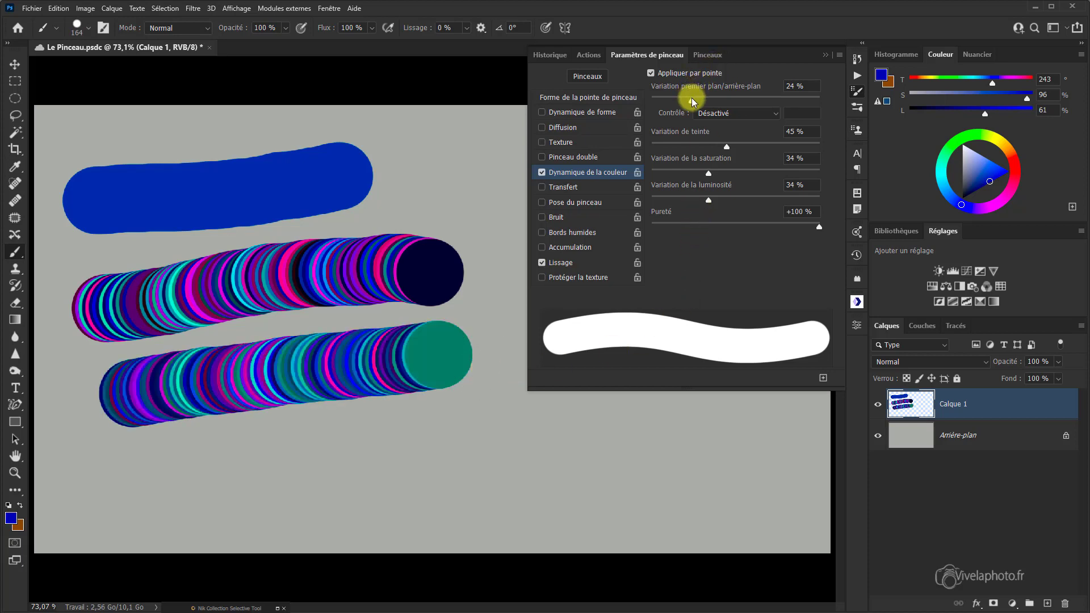
pyautogui.moveTo(692, 99); pyautogui.dragTo(828, 92)
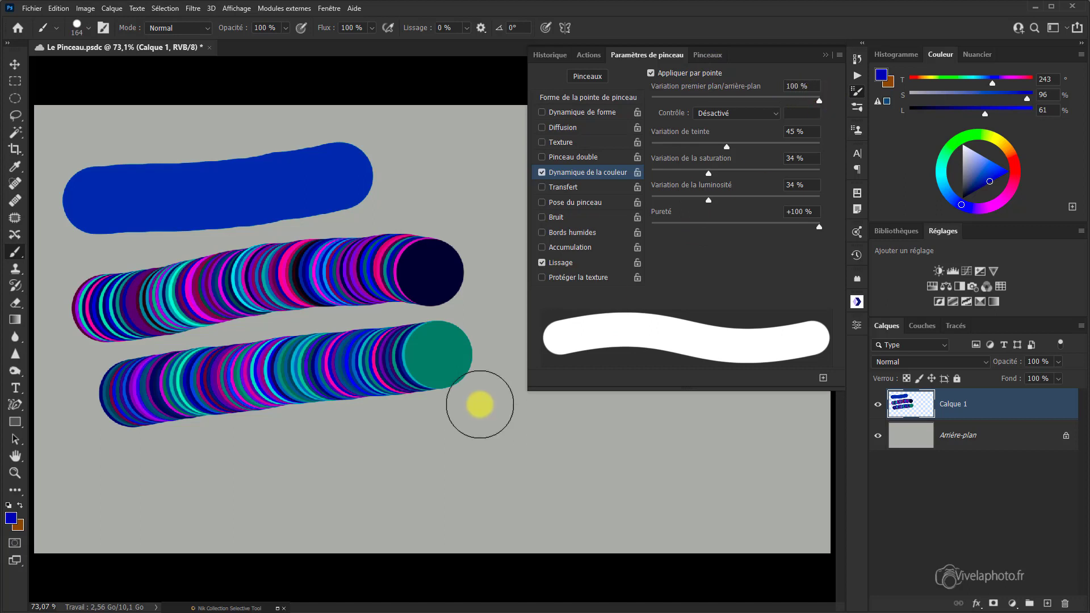
pyautogui.moveTo(153, 482)
pyautogui.mouseDown()
pyautogui.moveTo(430, 445)
pyautogui.moveTo(568, 453)
pyautogui.moveTo(660, 479)
pyautogui.mouseUp()
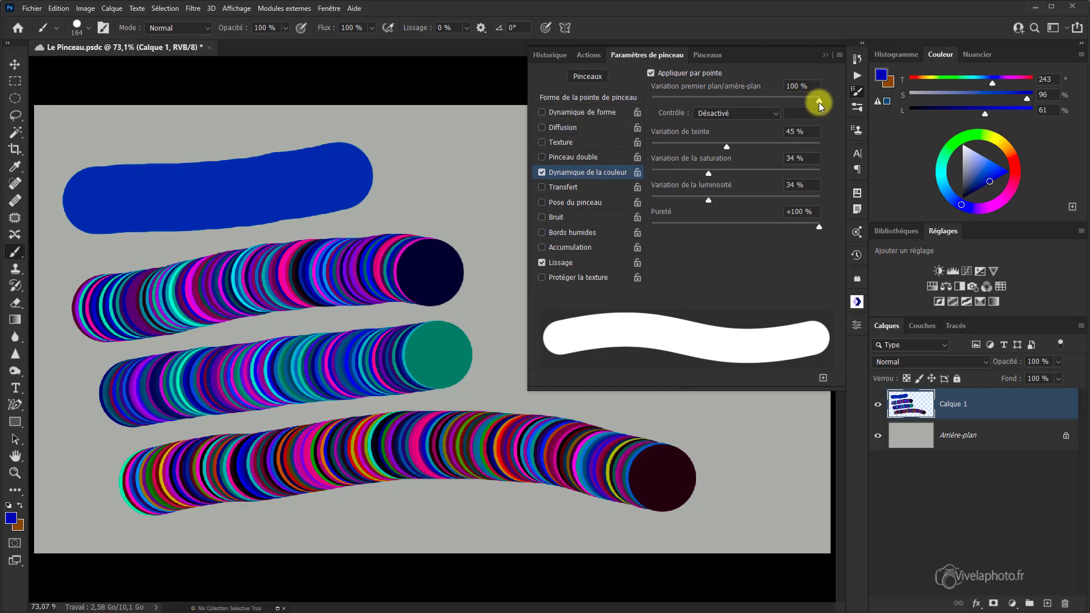
# Step: Set Variation premier plan/arrière-plan to 49 % and review its Contrôle options, keeping Désactivé
pyautogui.moveTo(819, 103); pyautogui.dragTo(734, 102)
pyautogui.click(773, 112)
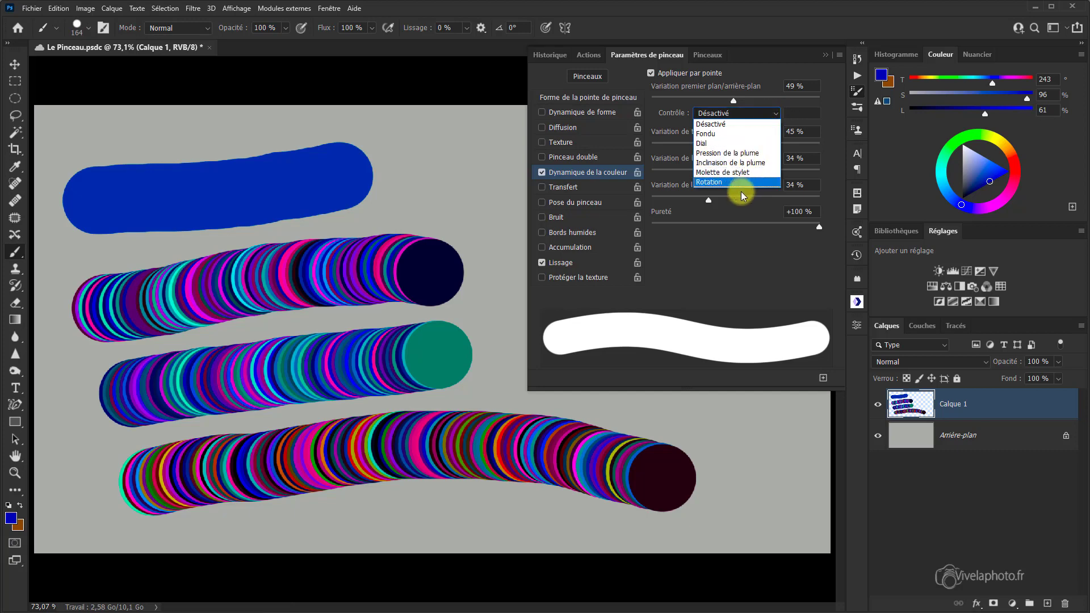
pyautogui.click(761, 113)
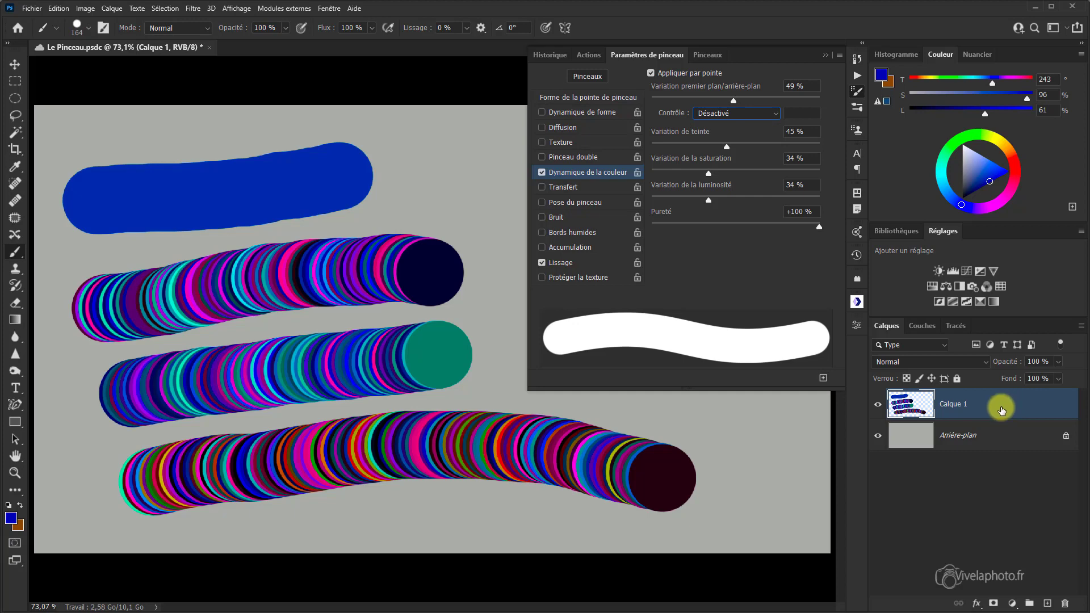
# Step: Replace the painted Calque 1 with an empty layer and paint a multicoloured stroke across the upper-left canvas
pyautogui.moveTo(1002, 411); pyautogui.dragTo(1072, 548)
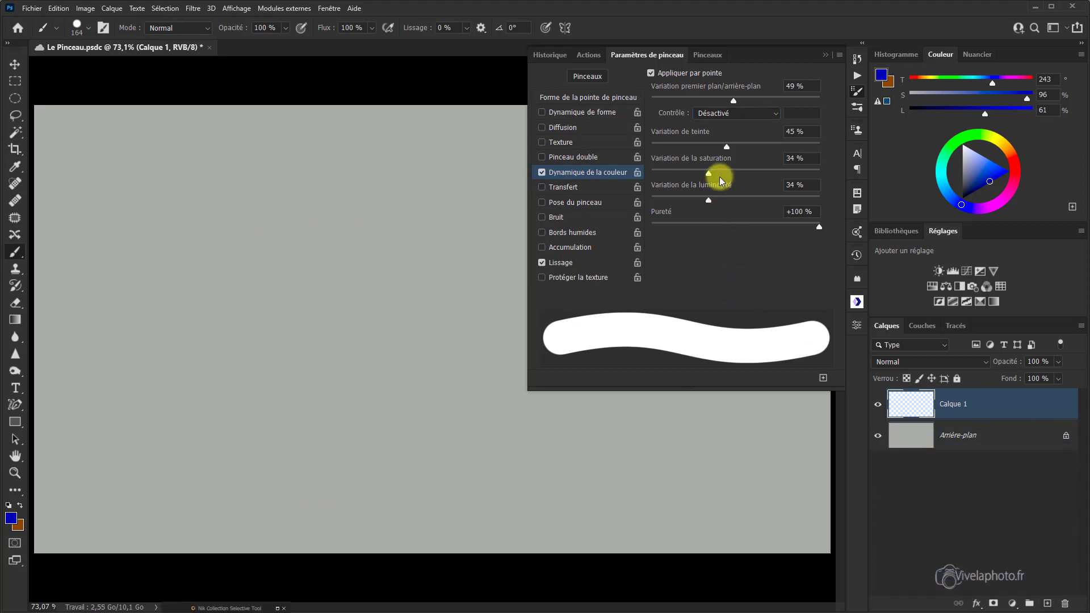
pyautogui.moveTo(114, 194)
pyautogui.mouseDown()
pyautogui.moveTo(242, 160)
pyautogui.moveTo(384, 155)
pyautogui.mouseUp()
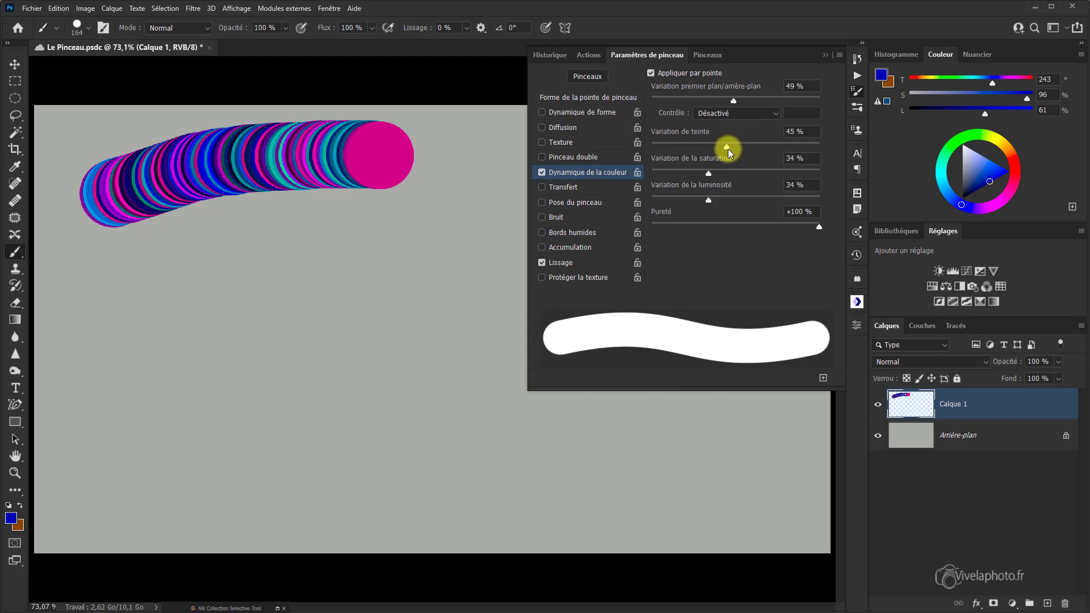
# Step: Set the hue, saturation and luminosity variations and Pureté to 0 %, and paint a second stroke beneath the first
pyautogui.moveTo(728, 149); pyautogui.dragTo(740, 153)
pyautogui.moveTo(742, 149); pyautogui.dragTo(629, 150)
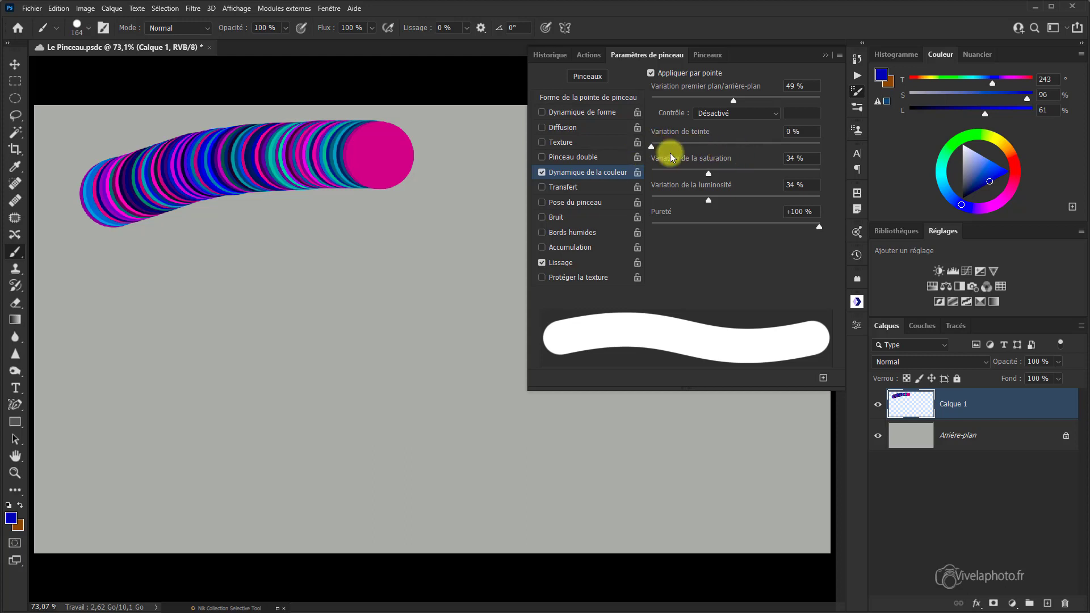
pyautogui.moveTo(708, 175); pyautogui.dragTo(633, 182)
pyautogui.moveTo(708, 201); pyautogui.dragTo(653, 200)
pyautogui.click(678, 137)
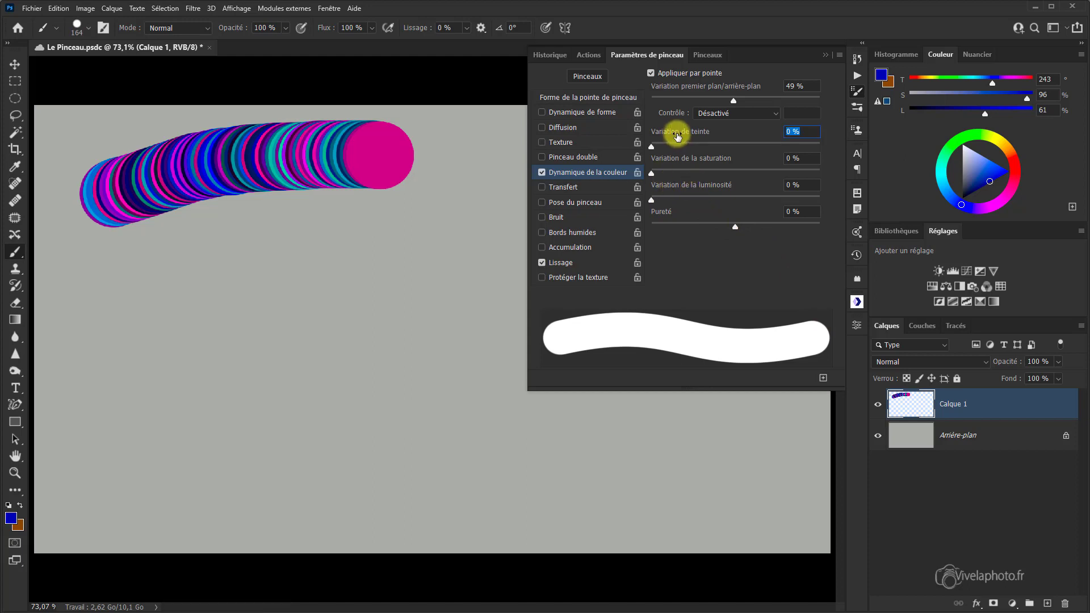
pyautogui.click(670, 163)
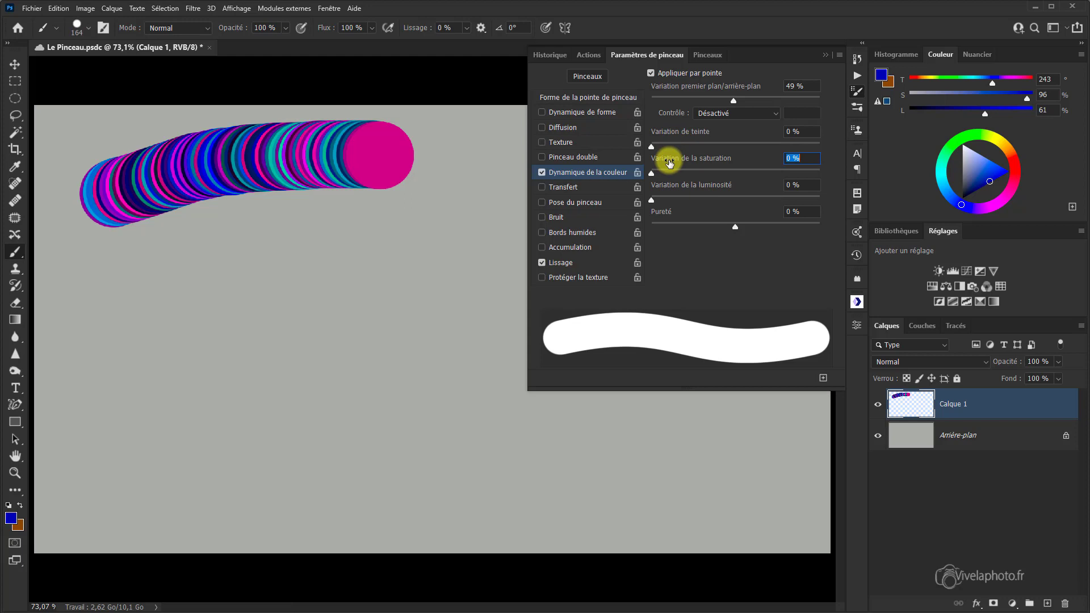
pyautogui.click(699, 187)
pyautogui.moveTo(139, 280); pyautogui.dragTo(402, 241)
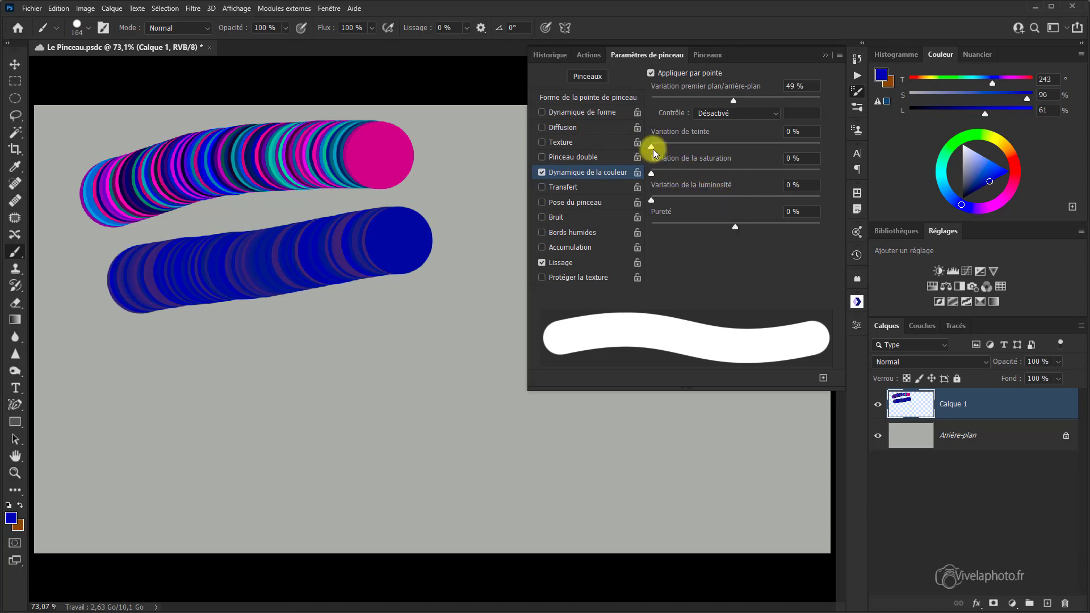
# Step: Paint a third stroke with Variation de teinte at 45 % and a fourth with Variation de la saturation also at 45 %
pyautogui.moveTo(653, 149); pyautogui.dragTo(729, 149)
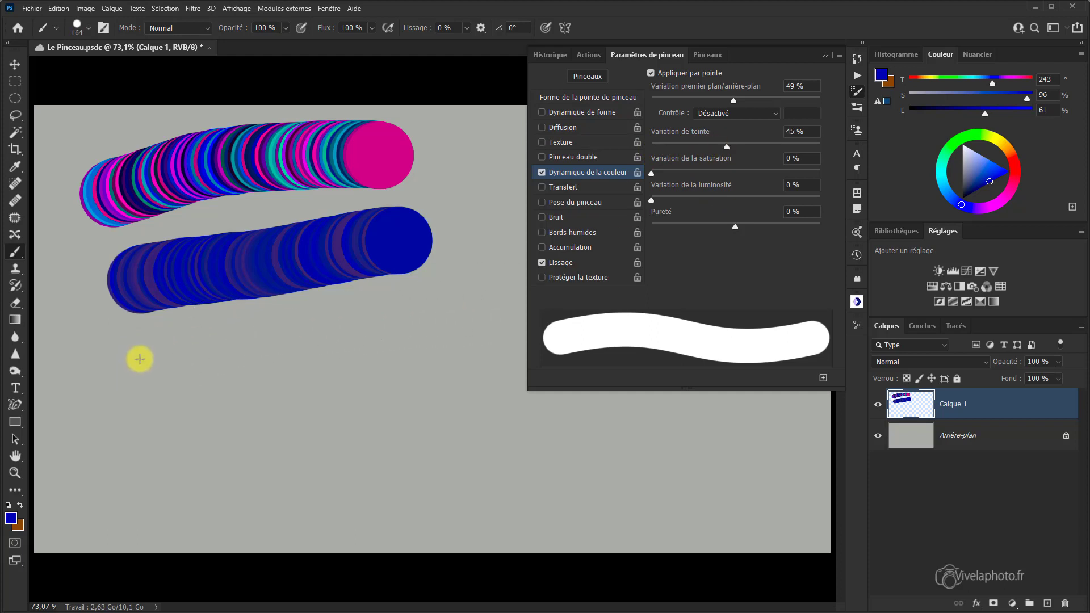
pyautogui.moveTo(138, 358); pyautogui.dragTo(432, 322)
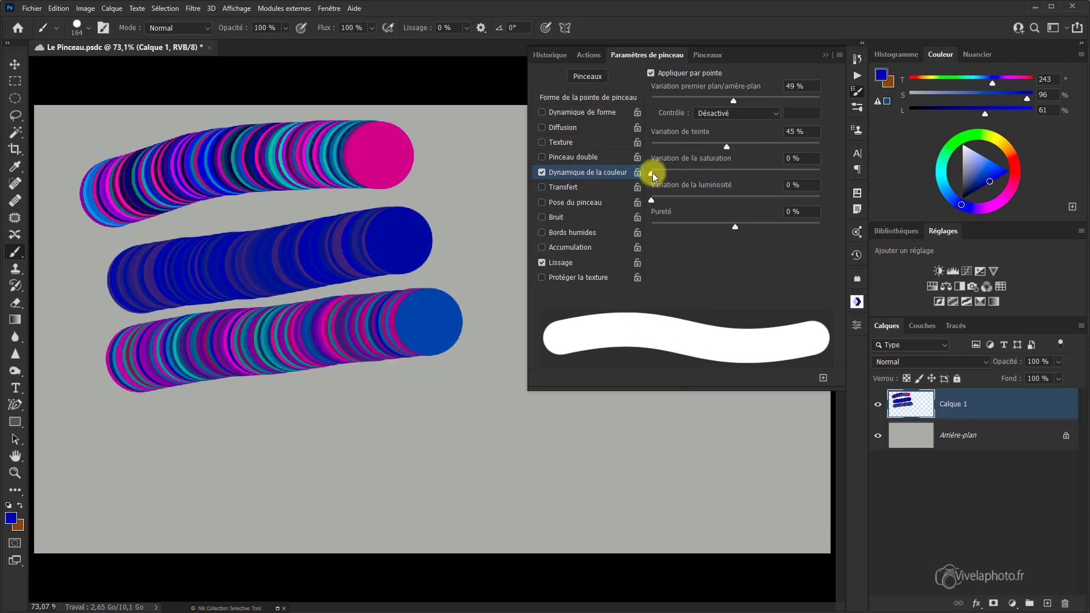
pyautogui.moveTo(652, 174); pyautogui.dragTo(726, 171)
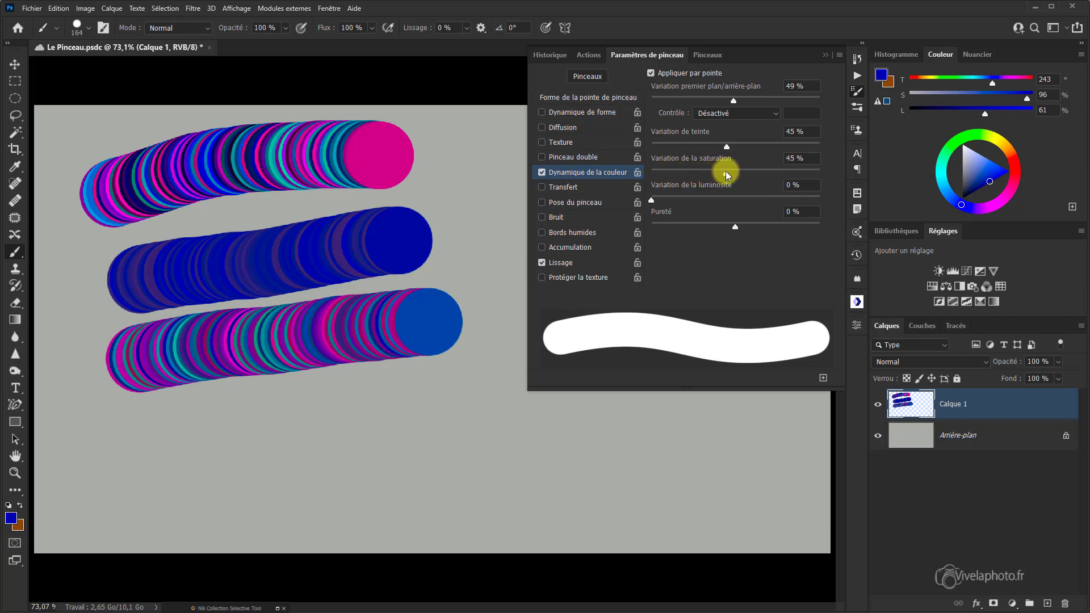
pyautogui.moveTo(109, 444)
pyautogui.mouseDown()
pyautogui.moveTo(243, 411)
pyautogui.moveTo(394, 407)
pyautogui.mouseUp()
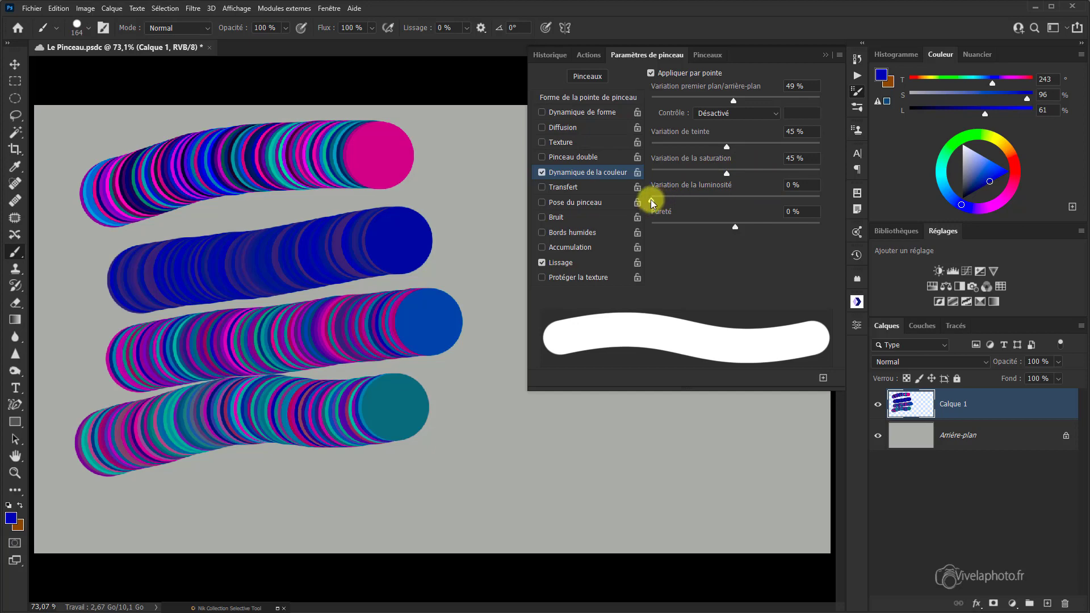
# Step: Set Variation de la luminosité to 43 % and paint a fifth stroke beneath the existing four
pyautogui.moveTo(651, 199); pyautogui.dragTo(681, 193)
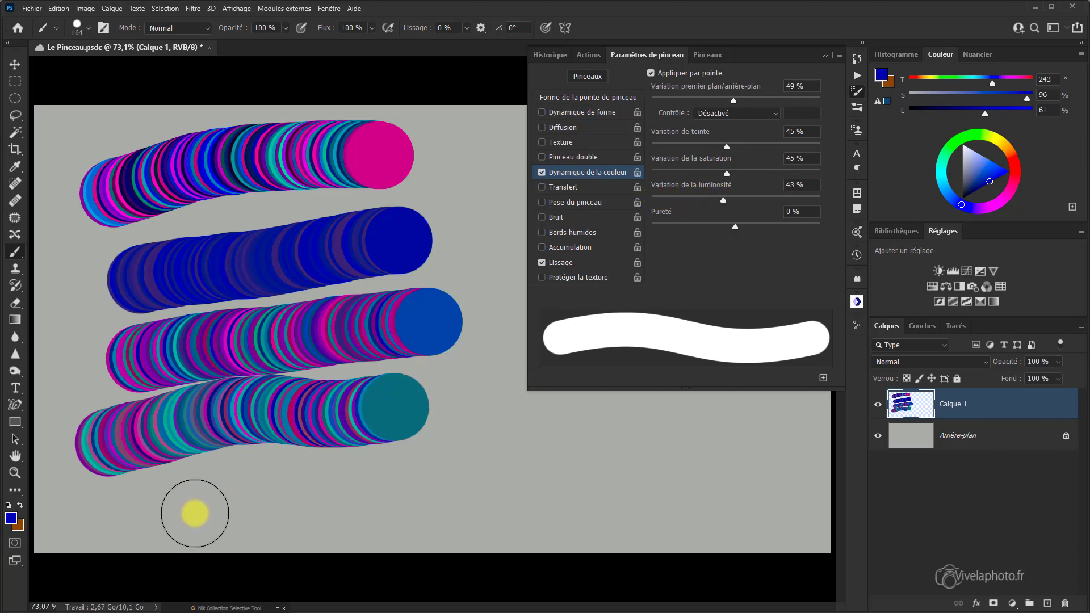
pyautogui.moveTo(170, 517); pyautogui.dragTo(412, 500)
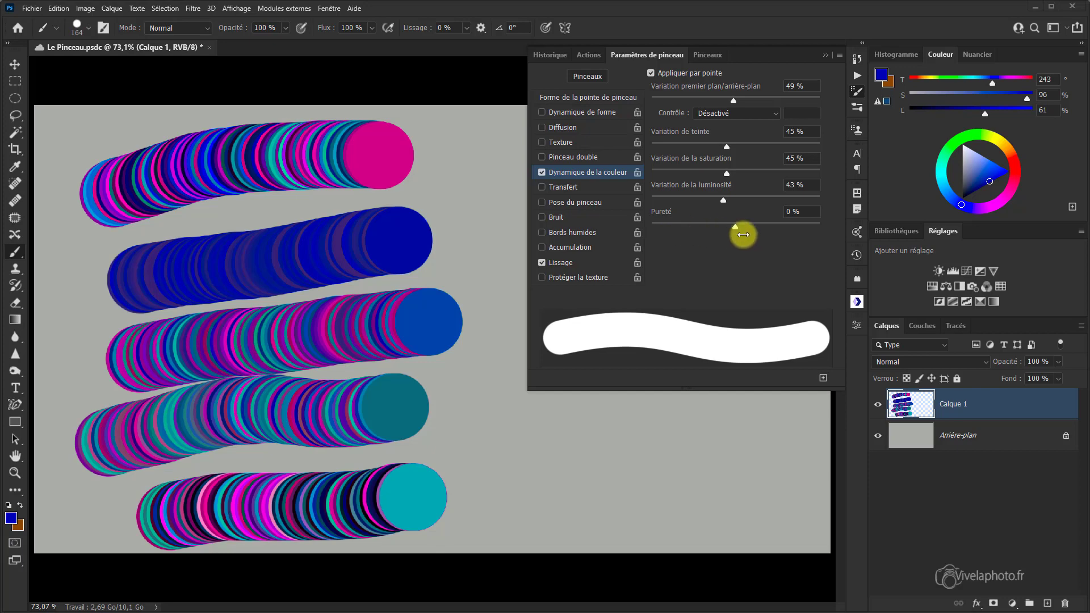
# Step: Paint two more strokes on the canvas's lower-right area, one with Pureté at -100 % and one at +88 %
pyautogui.moveTo(732, 228); pyautogui.dragTo(649, 233)
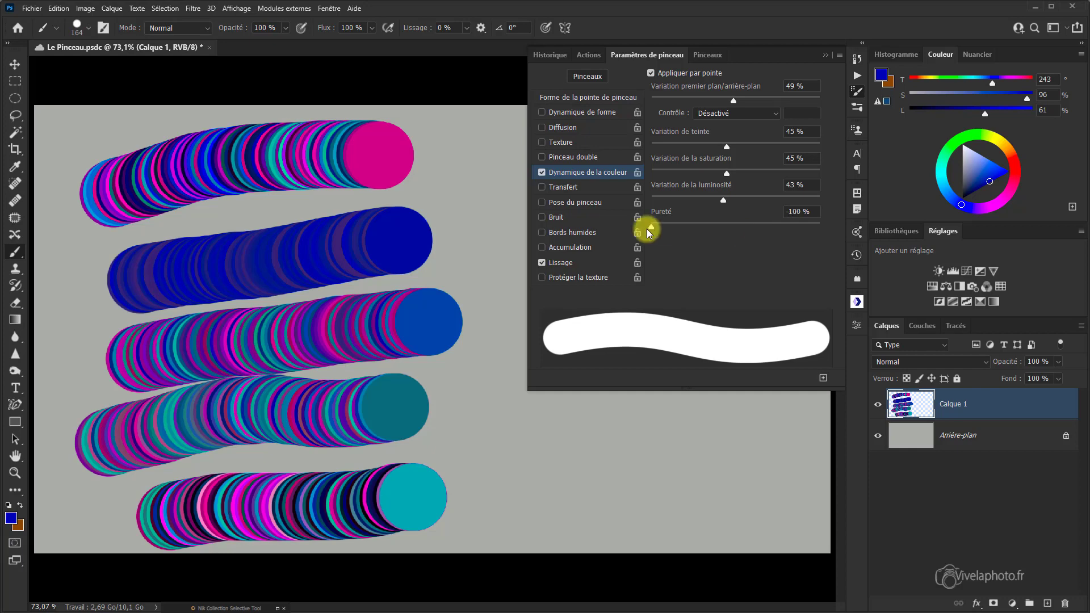
pyautogui.moveTo(494, 443)
pyautogui.mouseDown()
pyautogui.moveTo(599, 433)
pyautogui.moveTo(765, 438)
pyautogui.mouseUp()
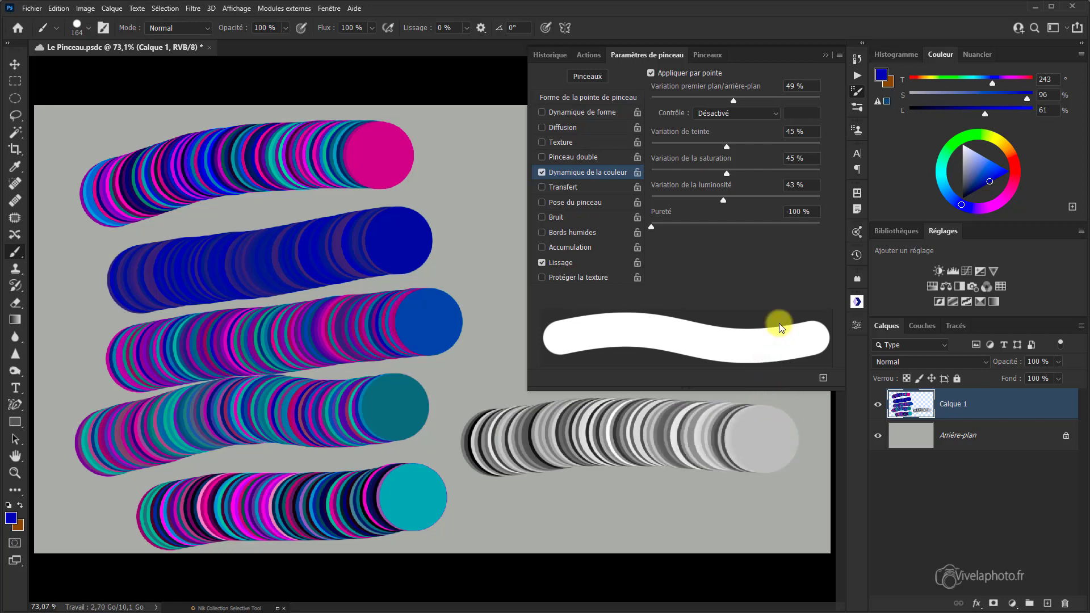
pyautogui.moveTo(654, 226); pyautogui.dragTo(809, 227)
pyautogui.moveTo(470, 520); pyautogui.dragTo(748, 520)
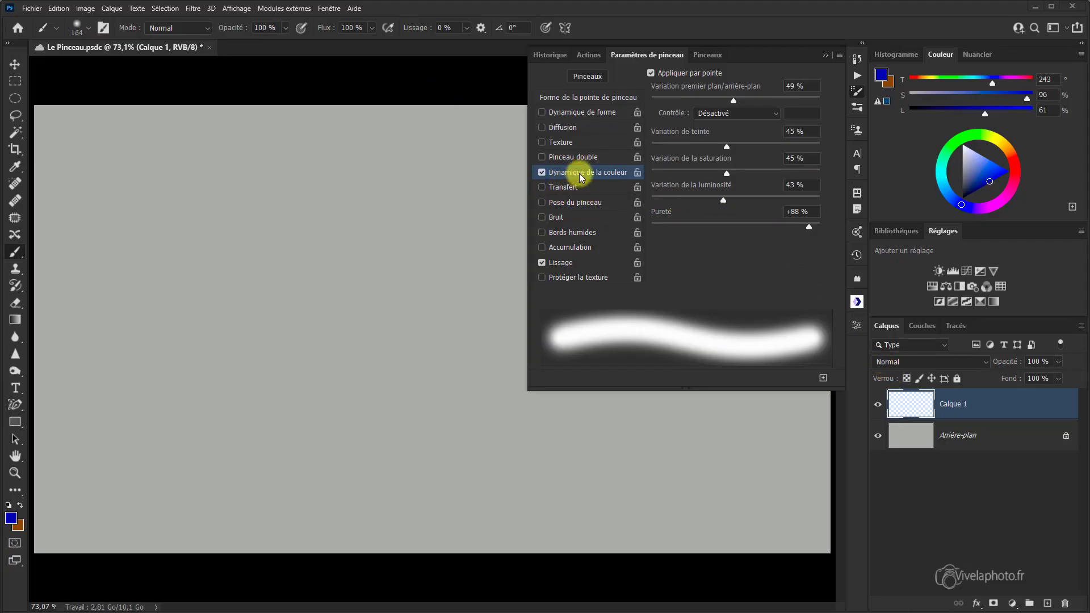
# Step: Replace Dynamique de la couleur with Transfert and review the Contrôle options for opacity and flow, keeping both Désactivé
pyautogui.click(542, 174)
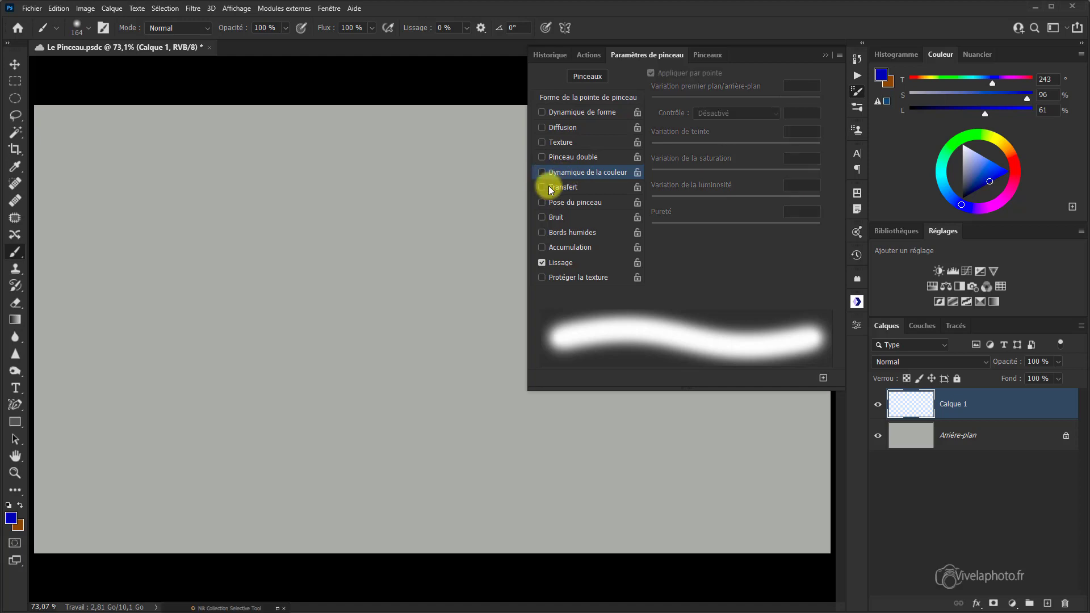
pyautogui.click(564, 188)
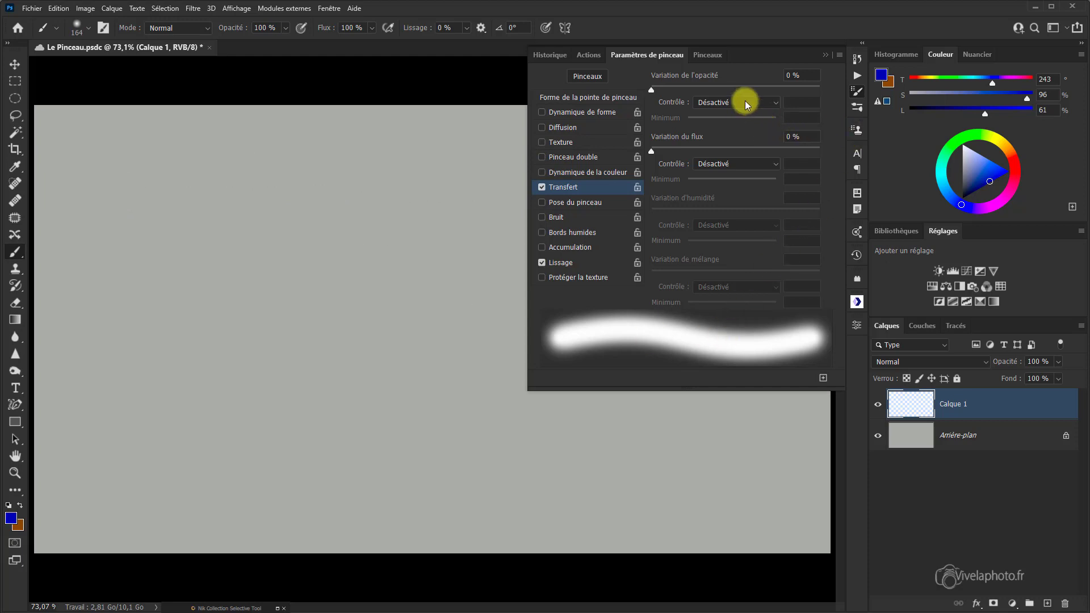
pyautogui.click(775, 102)
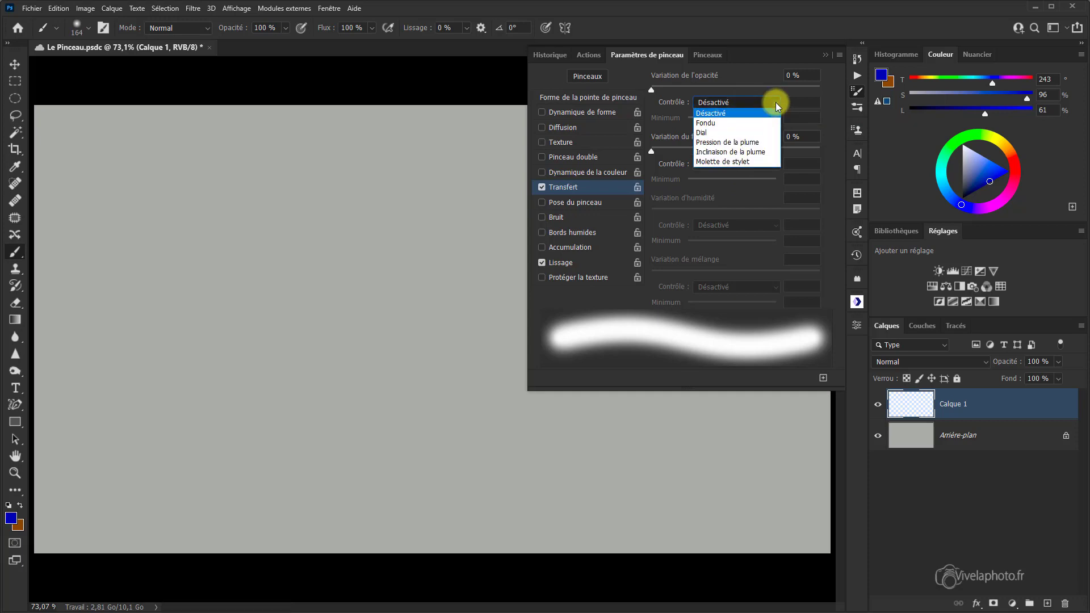
pyautogui.click(775, 103)
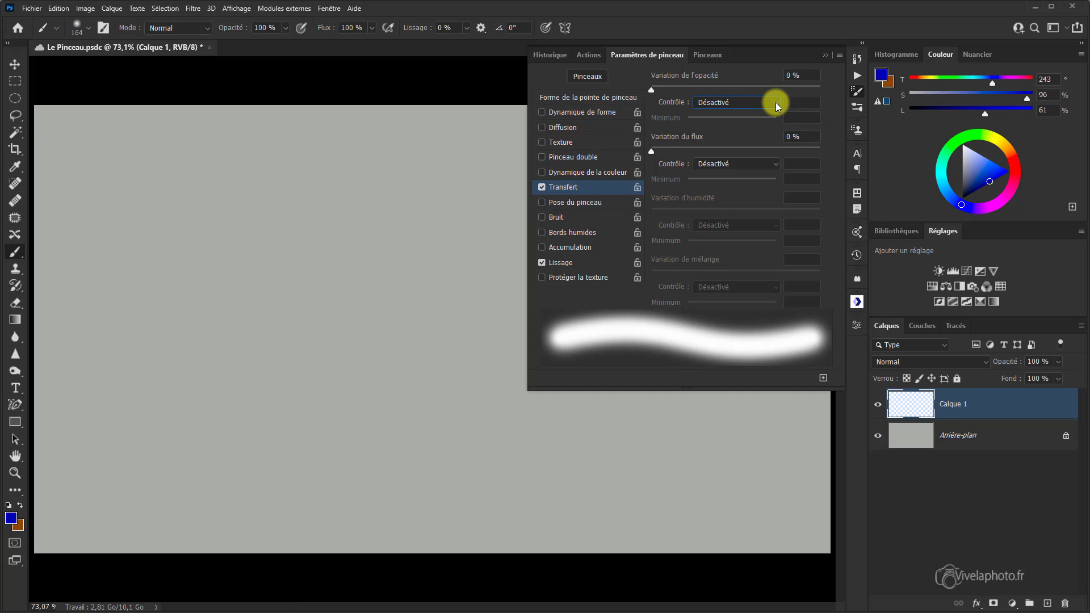
pyautogui.click(777, 163)
pyautogui.click(777, 163)
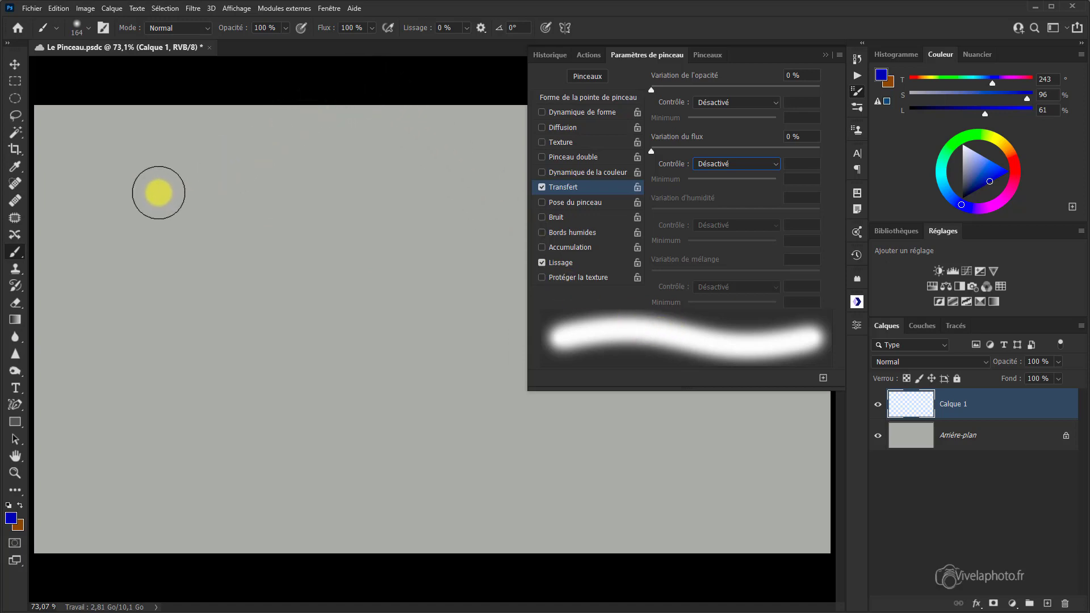
# Step: Paint a plain reference stroke on the upper canvas, and a curved one beneath it with Variation de l'opacité at 44 %
pyautogui.moveTo(160, 193); pyautogui.dragTo(366, 170)
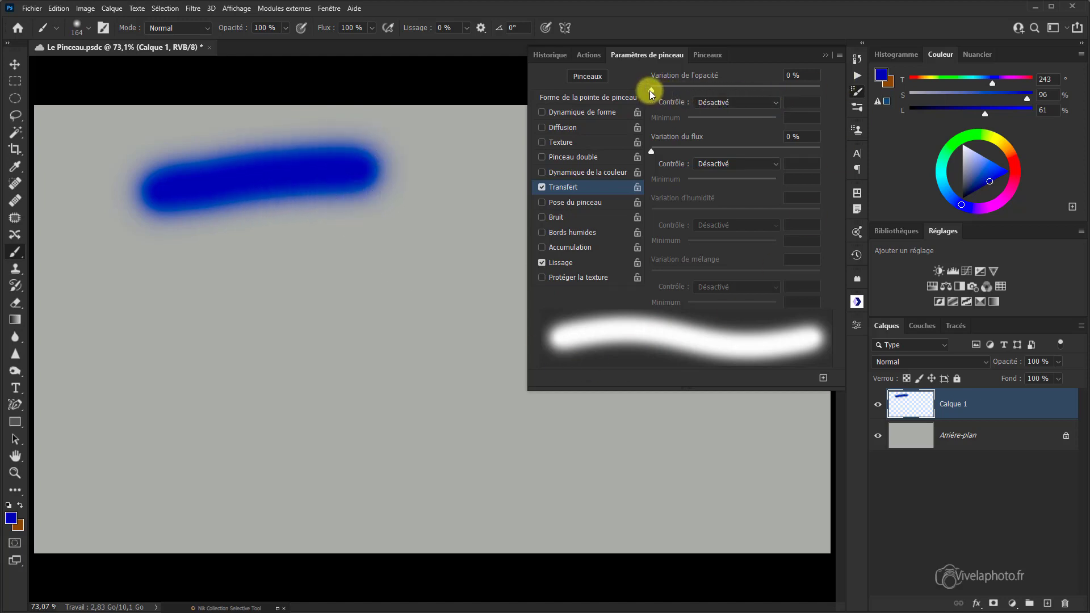
pyautogui.moveTo(651, 89); pyautogui.dragTo(726, 85)
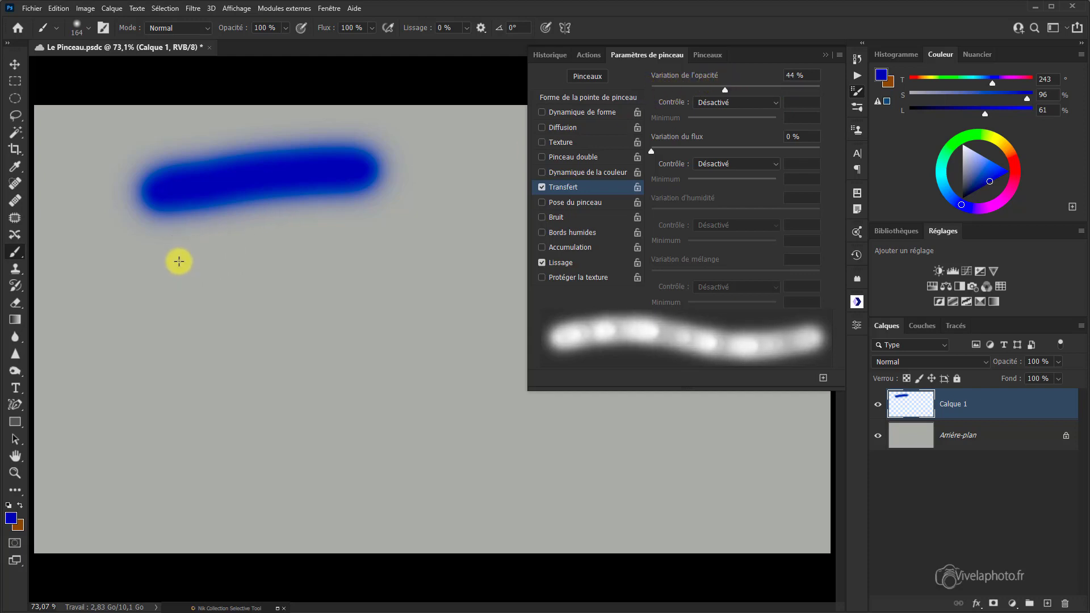
pyautogui.moveTo(178, 260)
pyautogui.mouseDown()
pyautogui.moveTo(357, 241)
pyautogui.moveTo(423, 255)
pyautogui.moveTo(475, 319)
pyautogui.moveTo(494, 377)
pyautogui.moveTo(488, 392)
pyautogui.mouseUp()
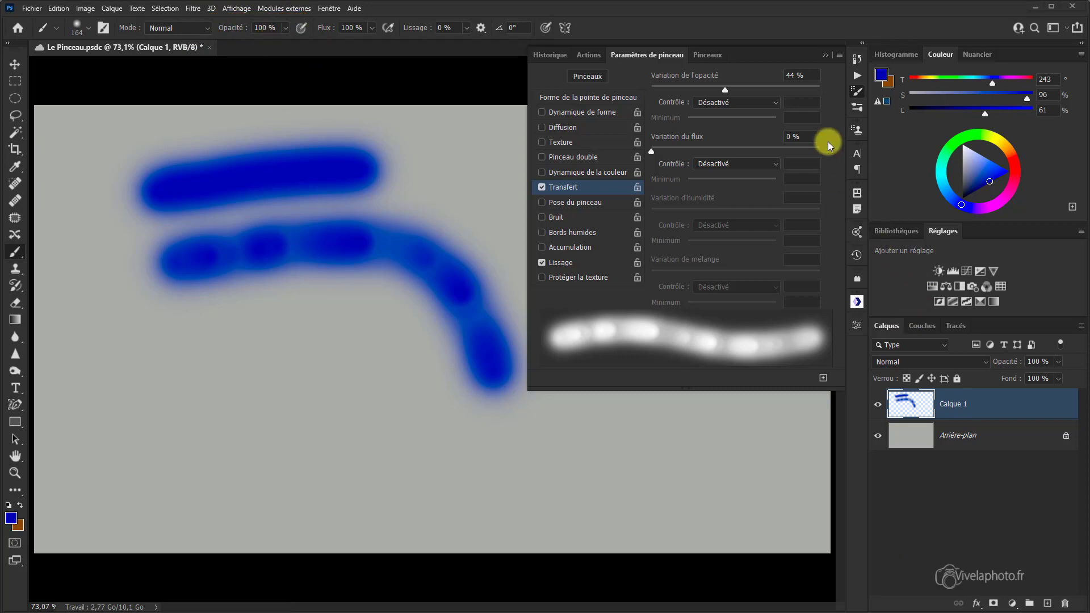
# Step: Try the Fondu opacity control at 25 with Minimum at 1 %, and return the control to Désactivé
pyautogui.click(775, 104)
pyautogui.click(722, 124)
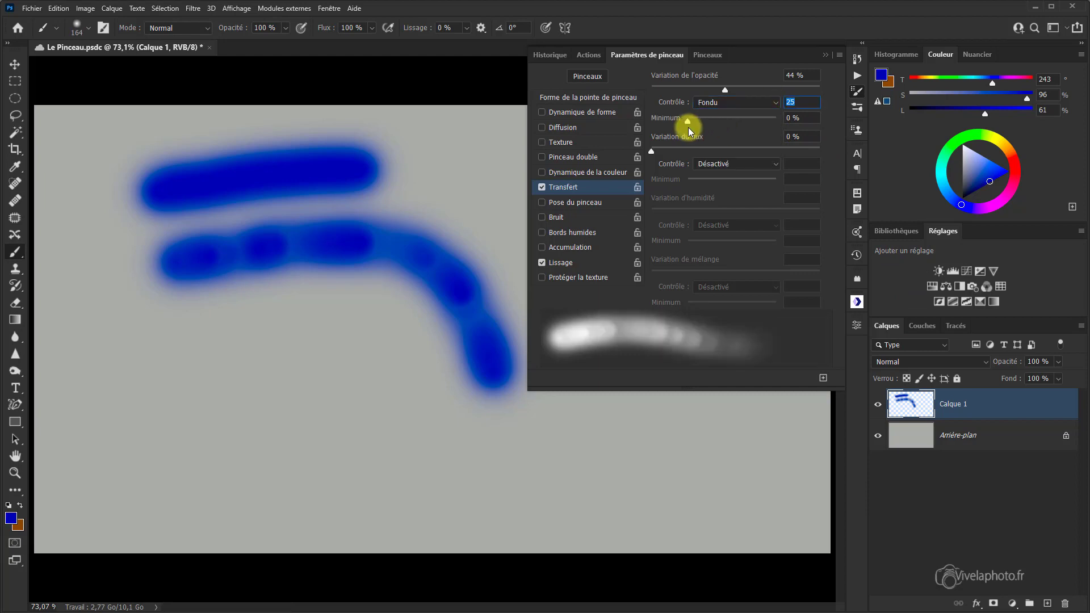
pyautogui.moveTo(687, 121)
pyautogui.mouseDown()
pyautogui.moveTo(737, 123)
pyautogui.moveTo(689, 116)
pyautogui.mouseUp()
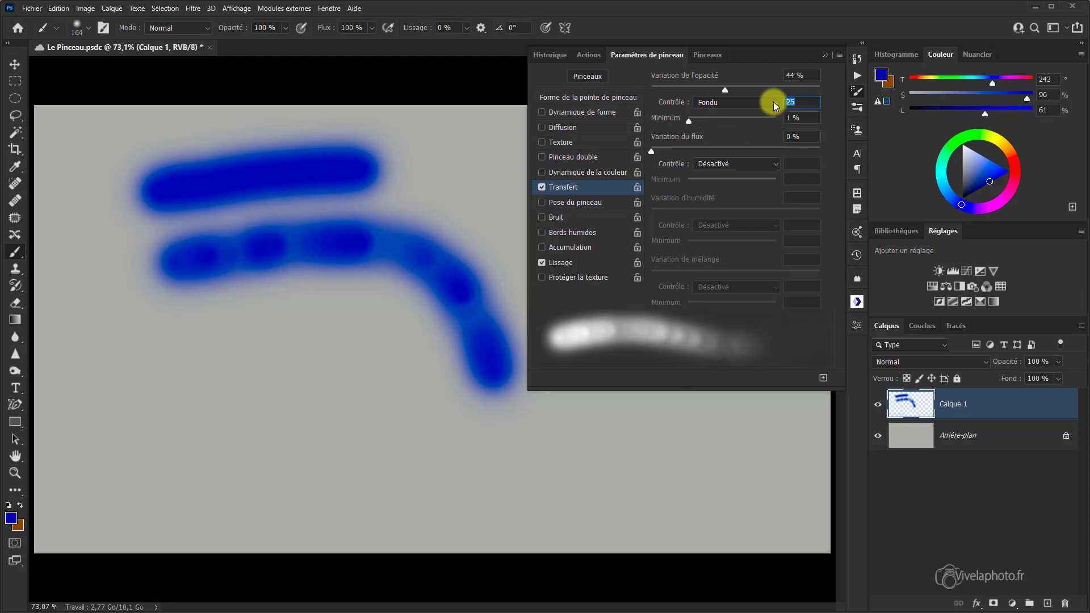
pyautogui.click(774, 103)
pyautogui.click(728, 117)
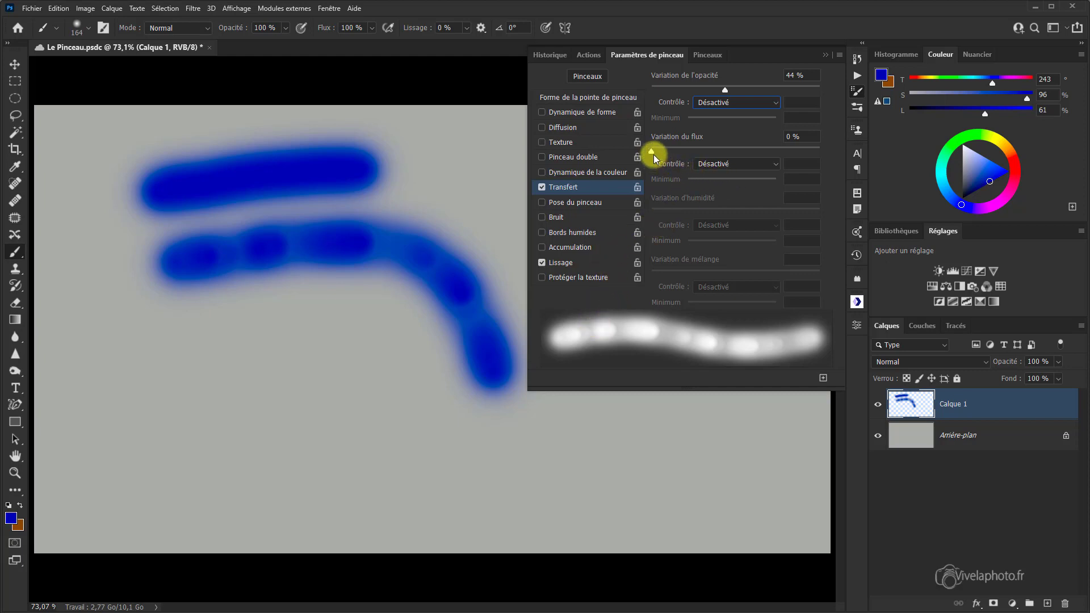
# Step: Set Variation du flux to 42 %, paint a long wavy stroke across the lower canvas, and switch the flow control to Fondu
pyautogui.moveTo(652, 152); pyautogui.dragTo(721, 150)
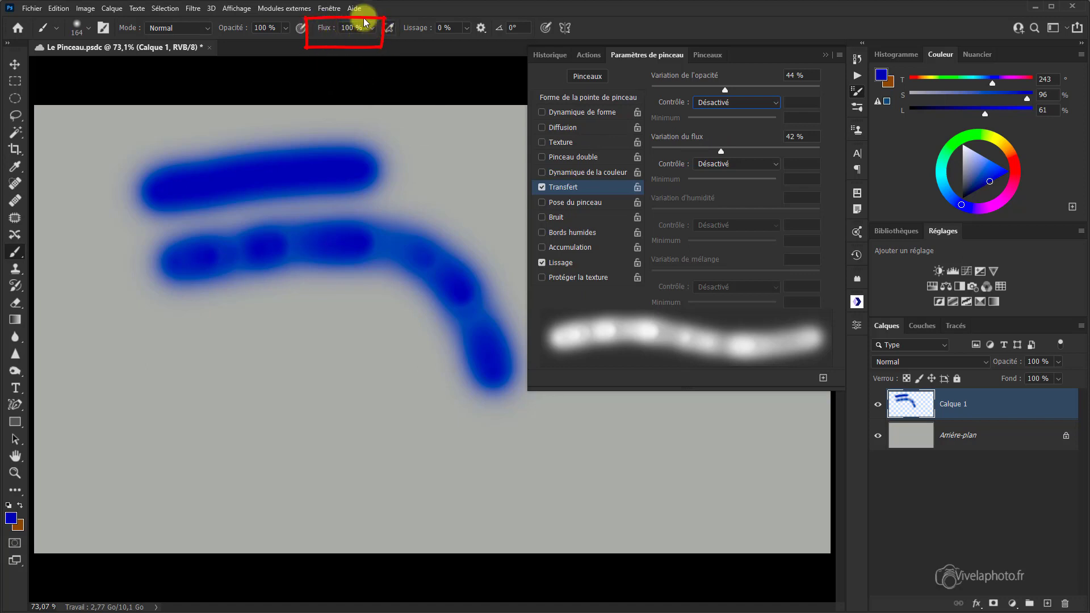
pyautogui.moveTo(140, 356)
pyautogui.mouseDown()
pyautogui.moveTo(275, 360)
pyautogui.moveTo(342, 376)
pyautogui.moveTo(460, 443)
pyautogui.moveTo(513, 459)
pyautogui.moveTo(593, 467)
pyautogui.moveTo(759, 452)
pyautogui.moveTo(769, 462)
pyautogui.moveTo(753, 531)
pyautogui.mouseUp()
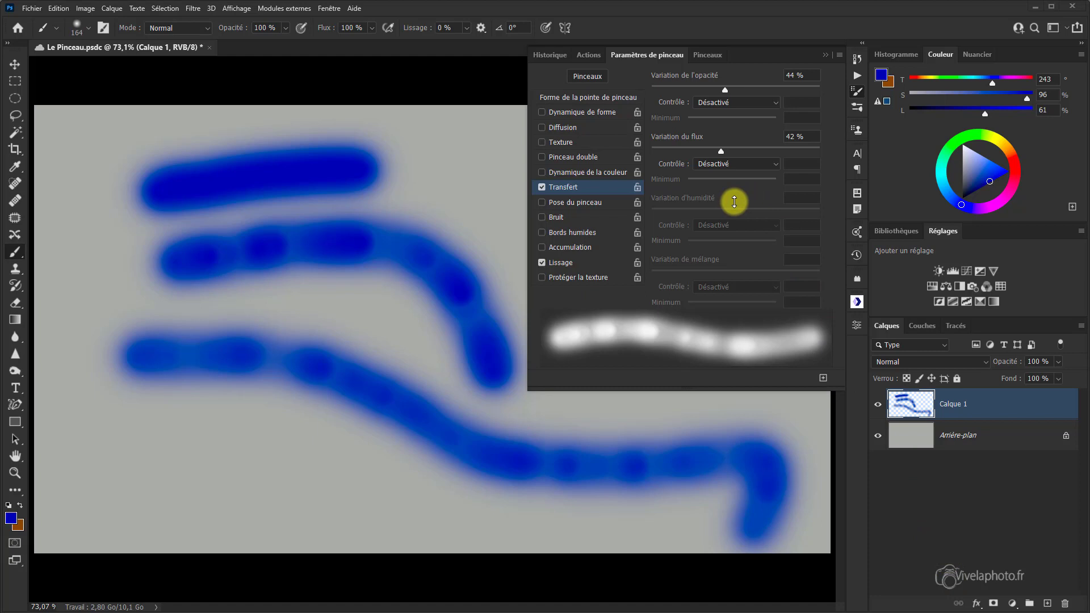
pyautogui.click(777, 163)
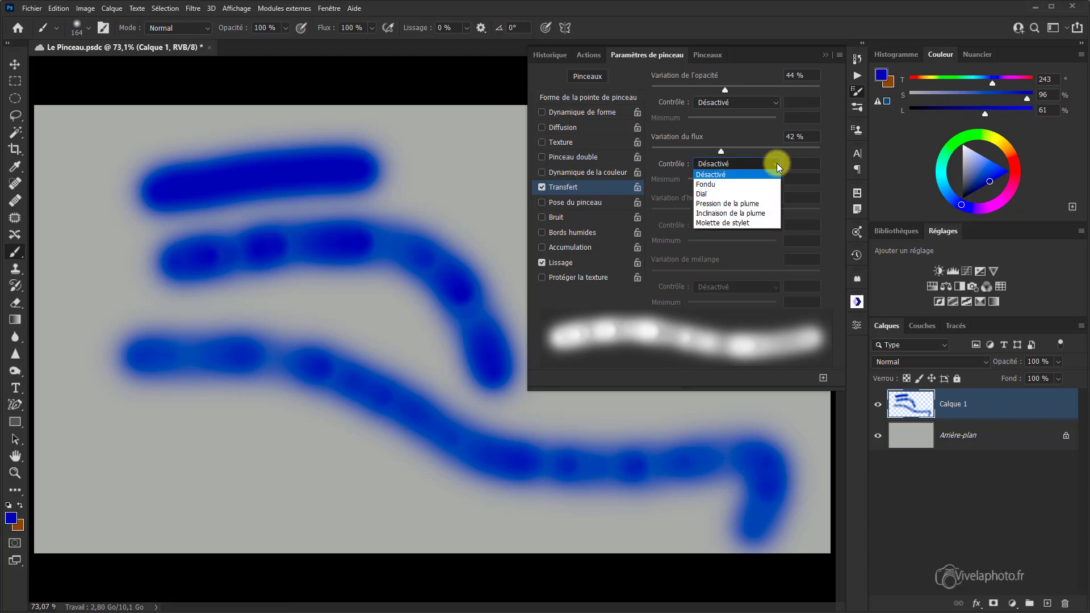
pyautogui.click(736, 184)
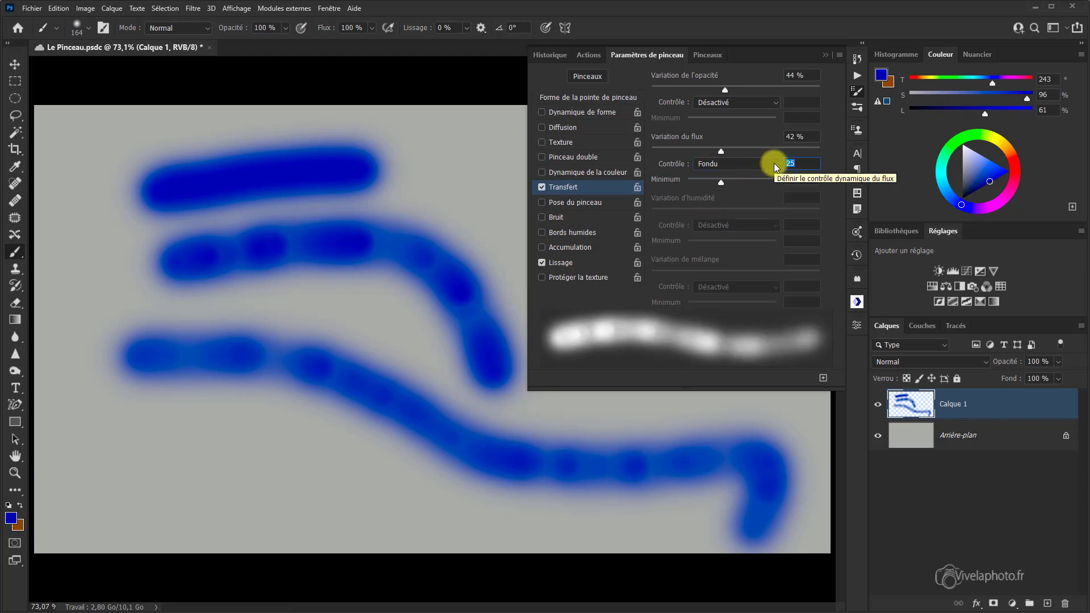
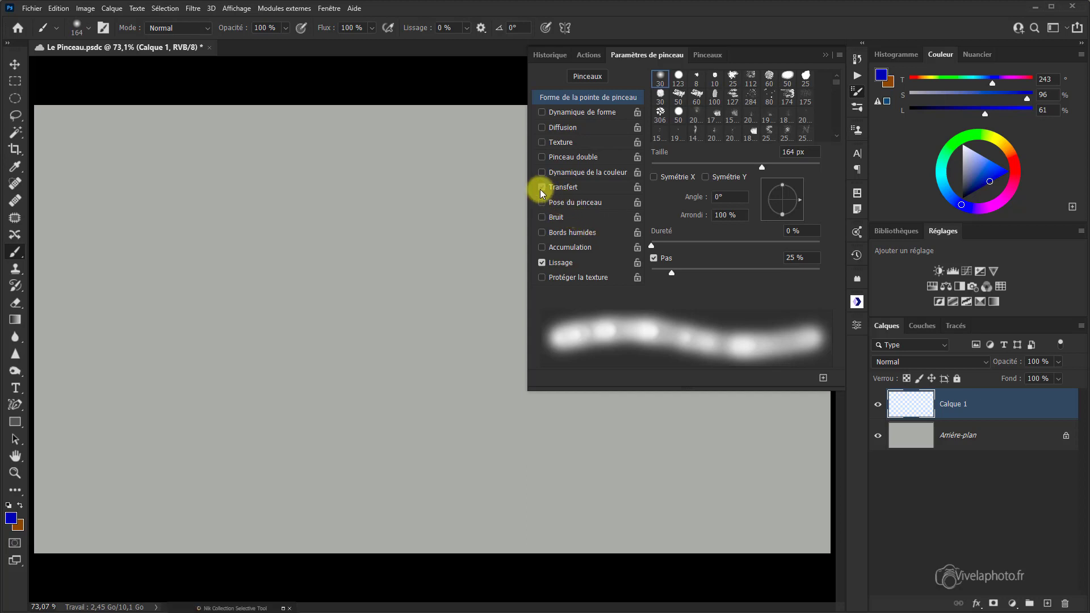
# Step: Disable Transfert, enable Pose du pinceau and set Inclinaison X to -7 %
pyautogui.click(542, 188)
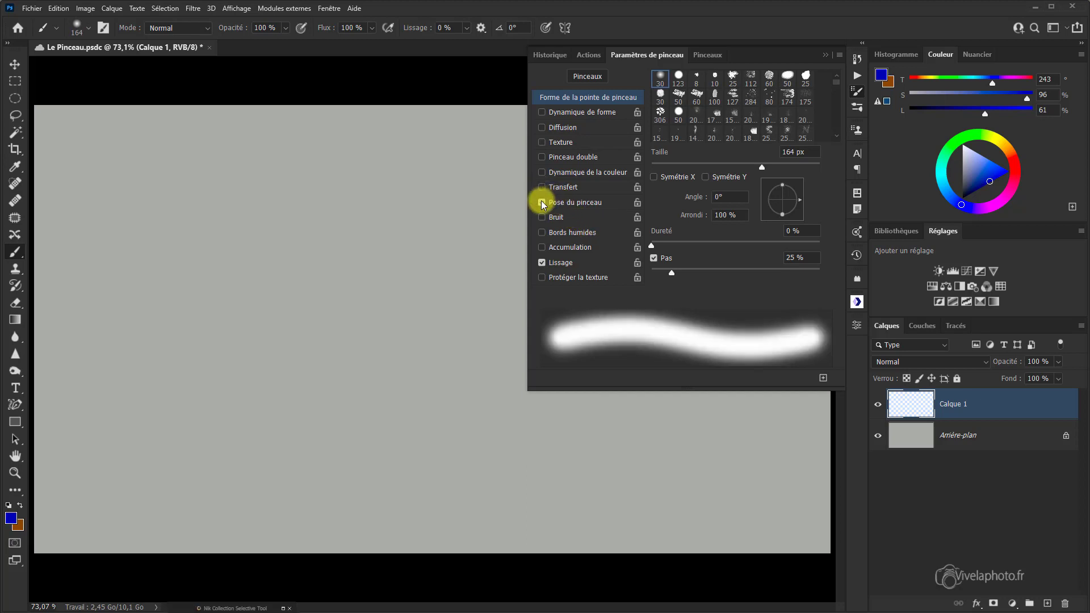
pyautogui.click(542, 202)
pyautogui.click(570, 204)
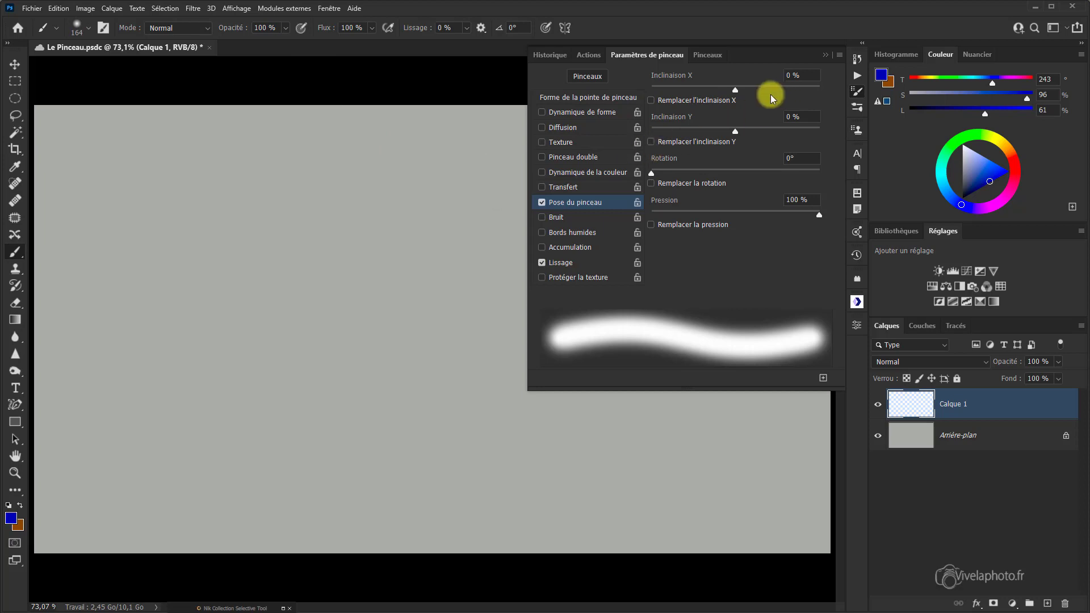
pyautogui.moveTo(736, 93)
pyautogui.mouseDown()
pyautogui.moveTo(747, 90)
pyautogui.moveTo(731, 92)
pyautogui.mouseUp()
# Step: Toggle Pose du pinceau to compare the brush preview, leaving it disabled
pyautogui.click(542, 203)
pyautogui.click(543, 203)
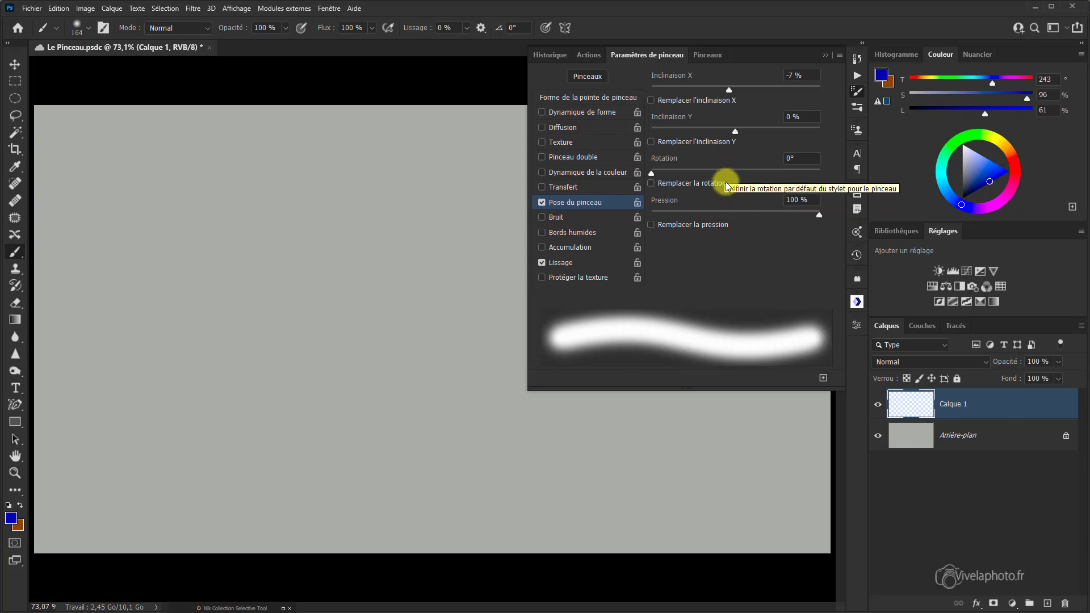
pyautogui.click(542, 203)
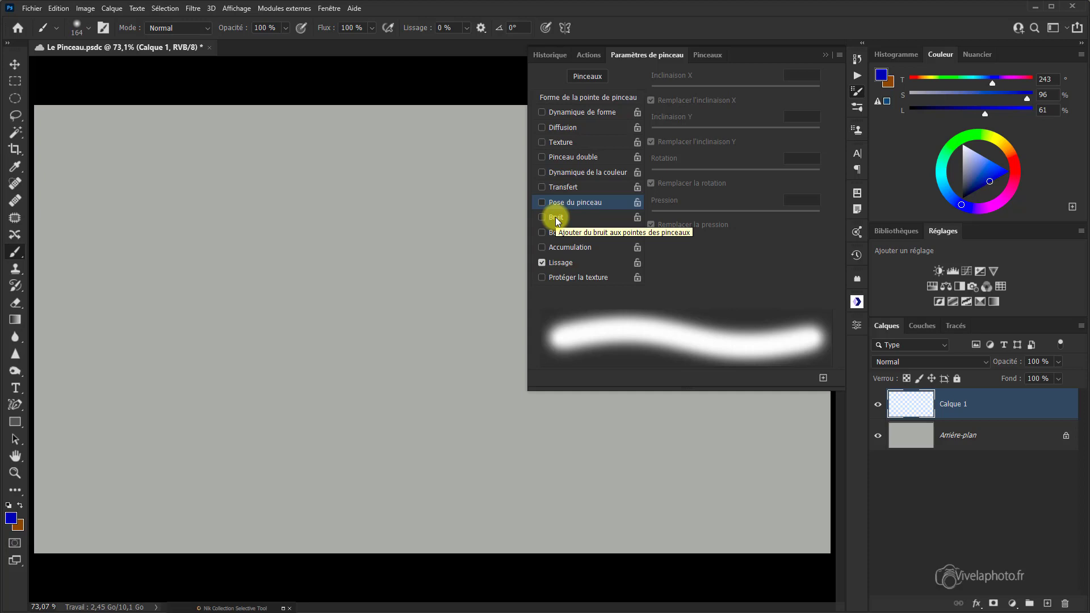
# Step: Enable Bruit, briefly preview Bords humides, and paint an S-shaped stroke with Bruit alone
pyautogui.click(556, 217)
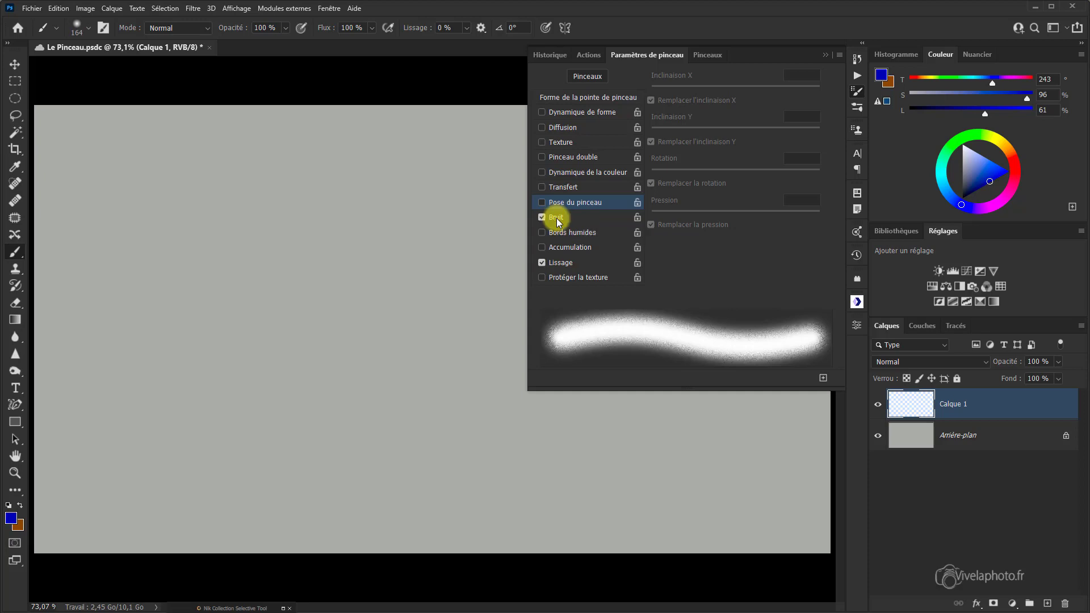
pyautogui.click(577, 237)
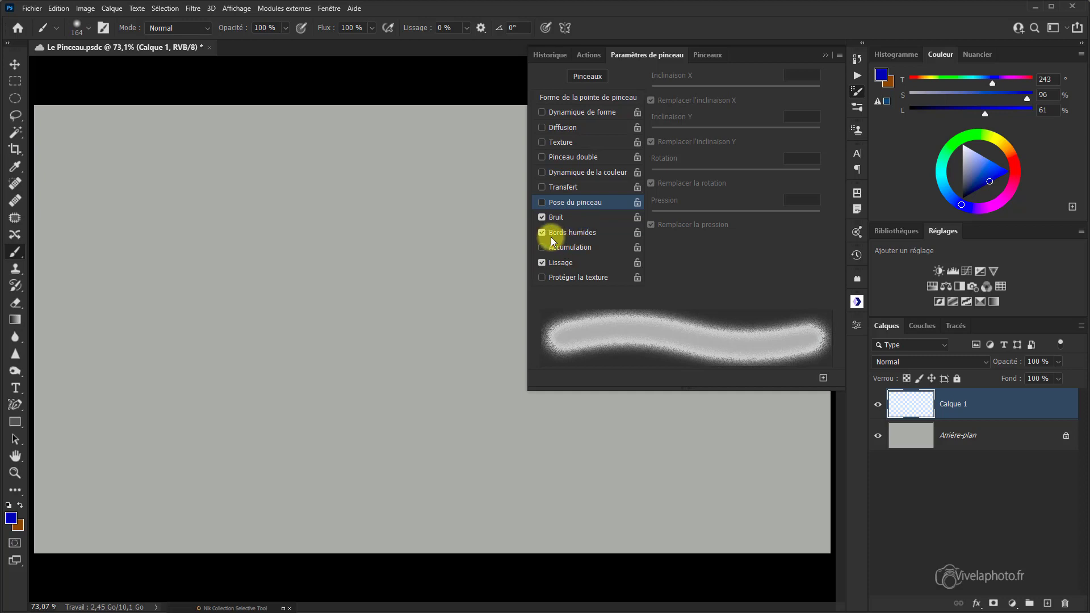
pyautogui.click(542, 232)
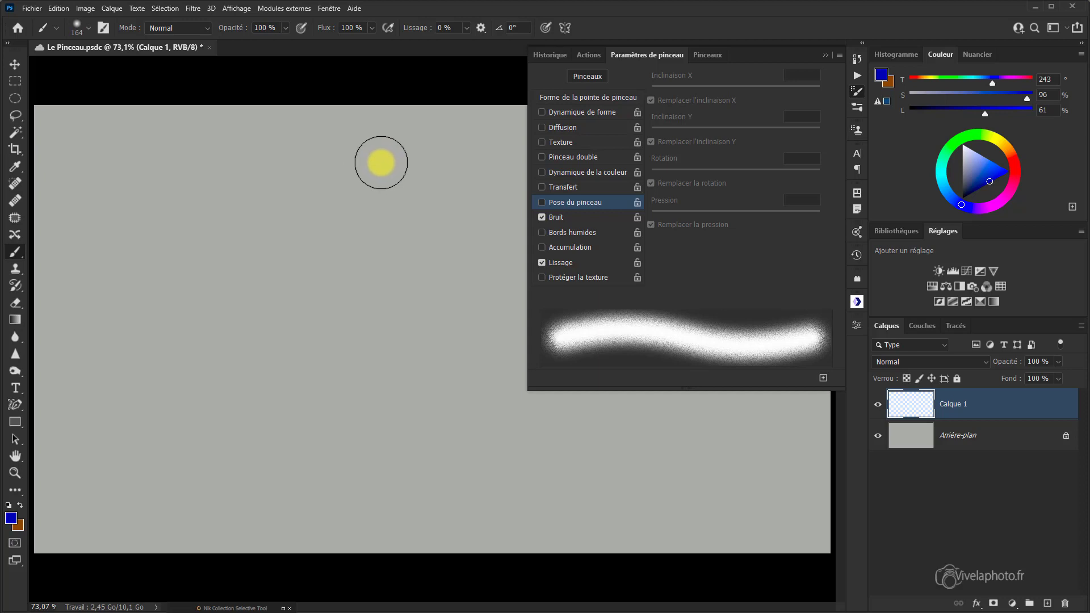
pyautogui.moveTo(377, 163)
pyautogui.mouseDown()
pyautogui.moveTo(334, 175)
pyautogui.moveTo(268, 250)
pyautogui.moveTo(297, 309)
pyautogui.moveTo(407, 331)
pyautogui.moveTo(450, 397)
pyautogui.moveTo(428, 434)
pyautogui.moveTo(348, 438)
pyautogui.moveTo(309, 421)
pyautogui.moveTo(238, 373)
pyautogui.moveTo(163, 295)
pyautogui.mouseUp()
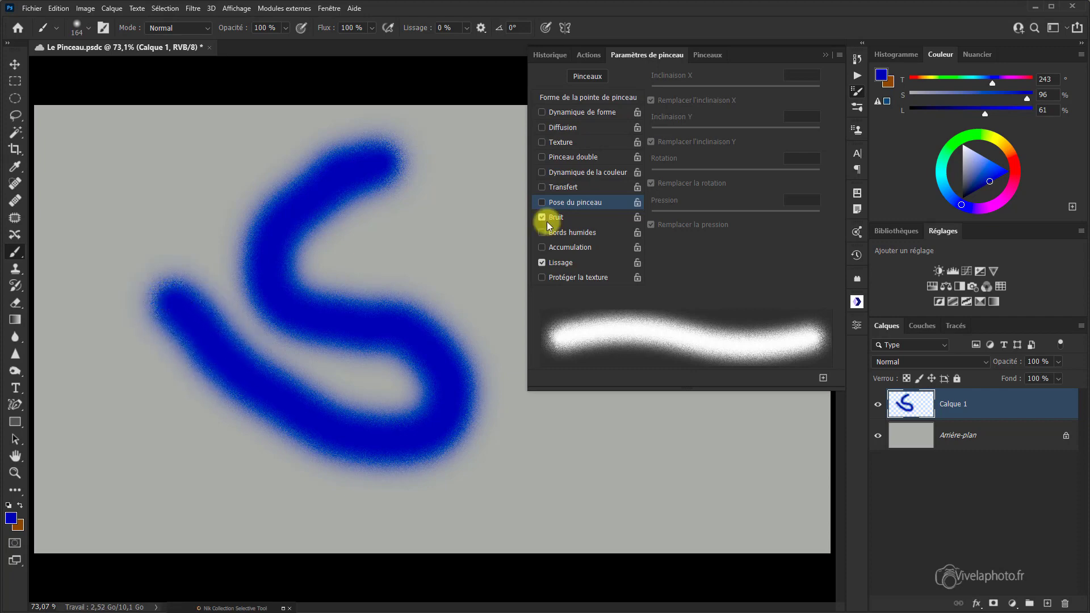
# Step: Replace Bruit with Bords humides and undo the noisy strokes on Calque 1
pyautogui.click(542, 218)
pyautogui.click(541, 233)
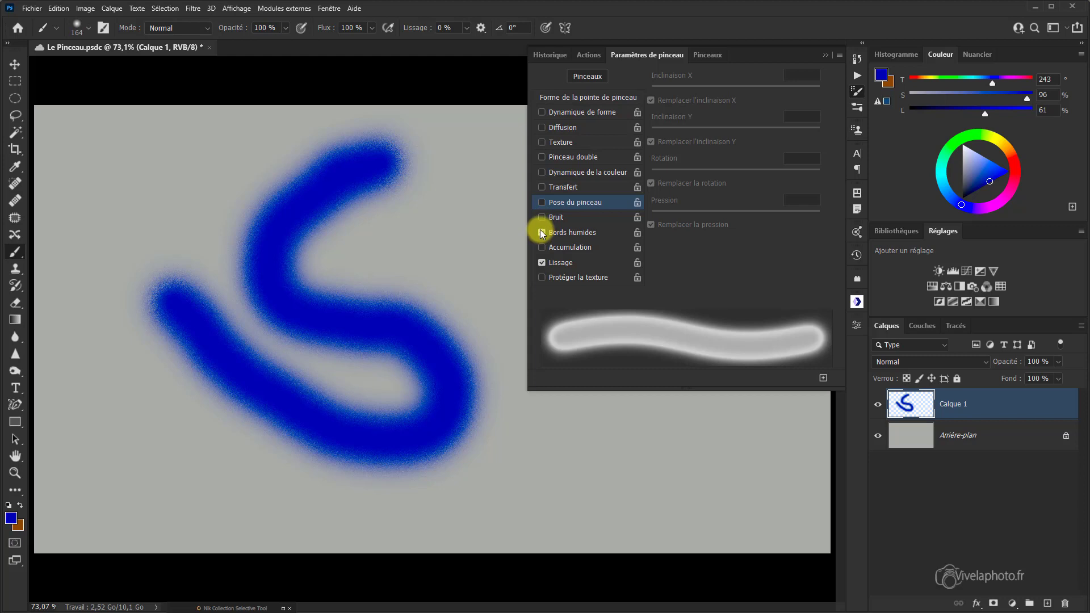
pyautogui.hotkey('ctrl', 'z')
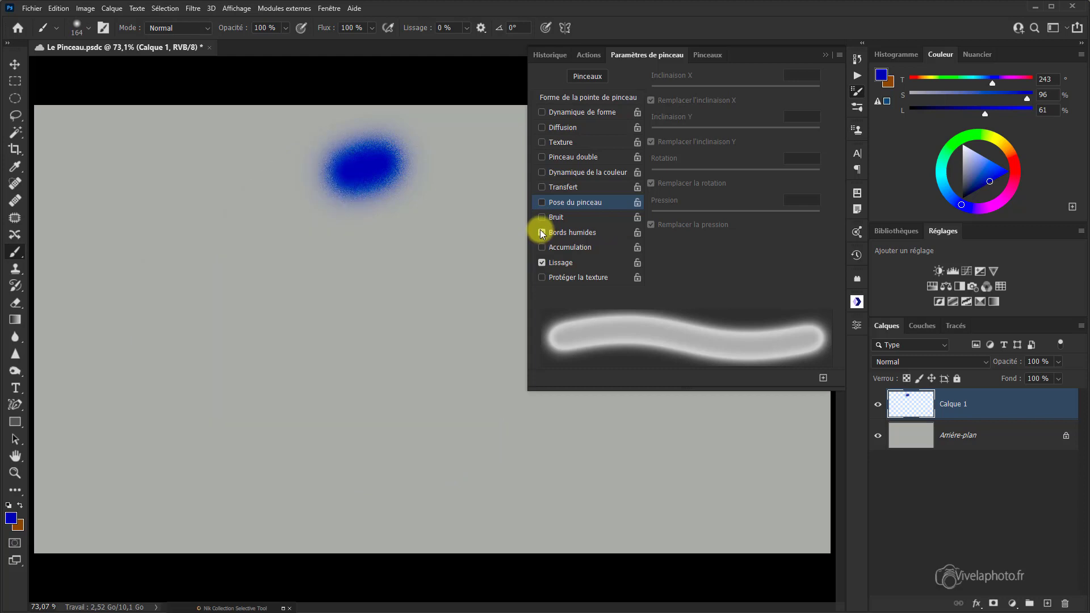
pyautogui.hotkey('ctrl', 'z')
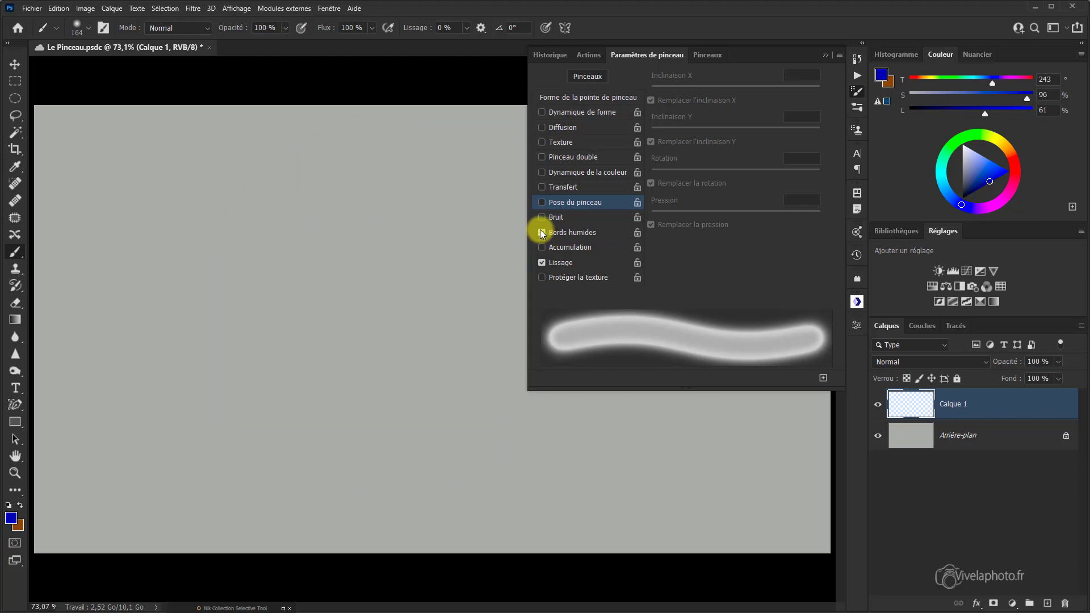
# Step: Paint a curved stroke with Bords humides from the upper-left canvas down to its lower middle, and disable the option
pyautogui.click(542, 234)
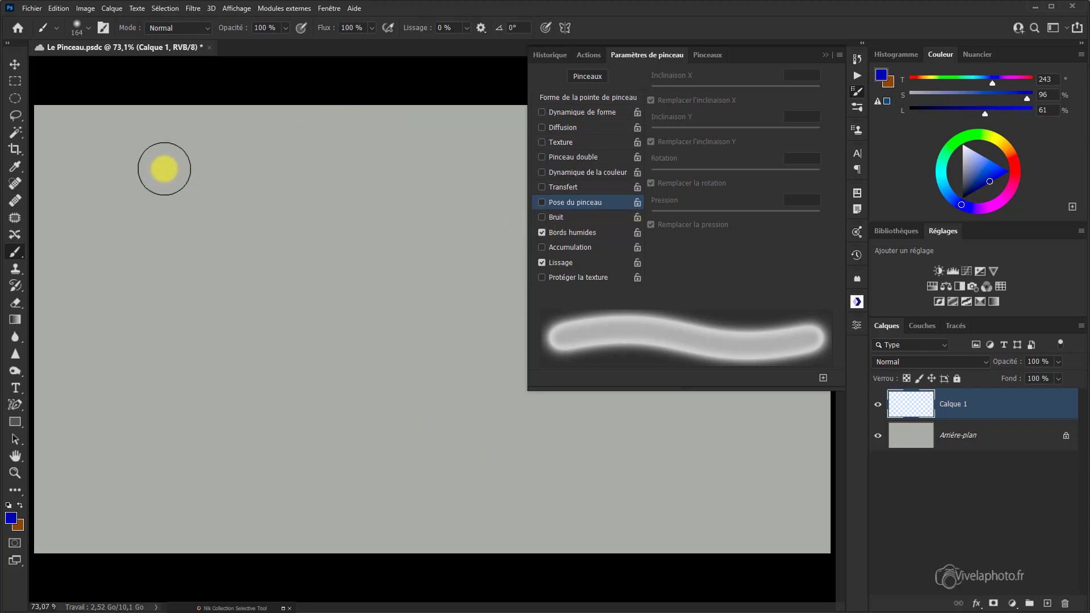
pyautogui.moveTo(163, 170)
pyautogui.mouseDown()
pyautogui.moveTo(283, 222)
pyautogui.moveTo(375, 295)
pyautogui.moveTo(385, 364)
pyautogui.moveTo(317, 427)
pyautogui.mouseUp()
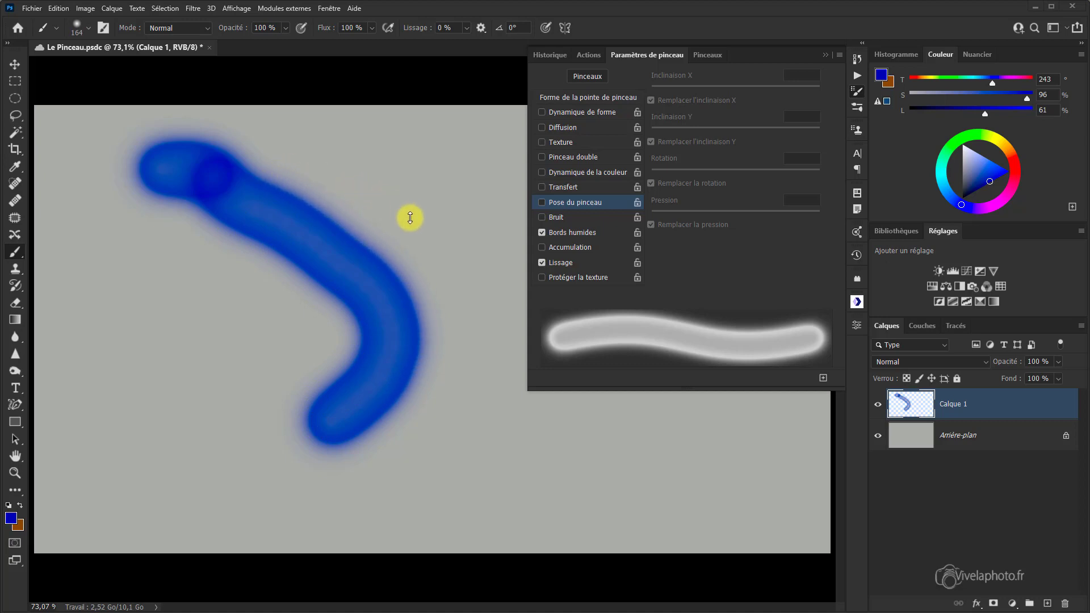
pyautogui.click(541, 233)
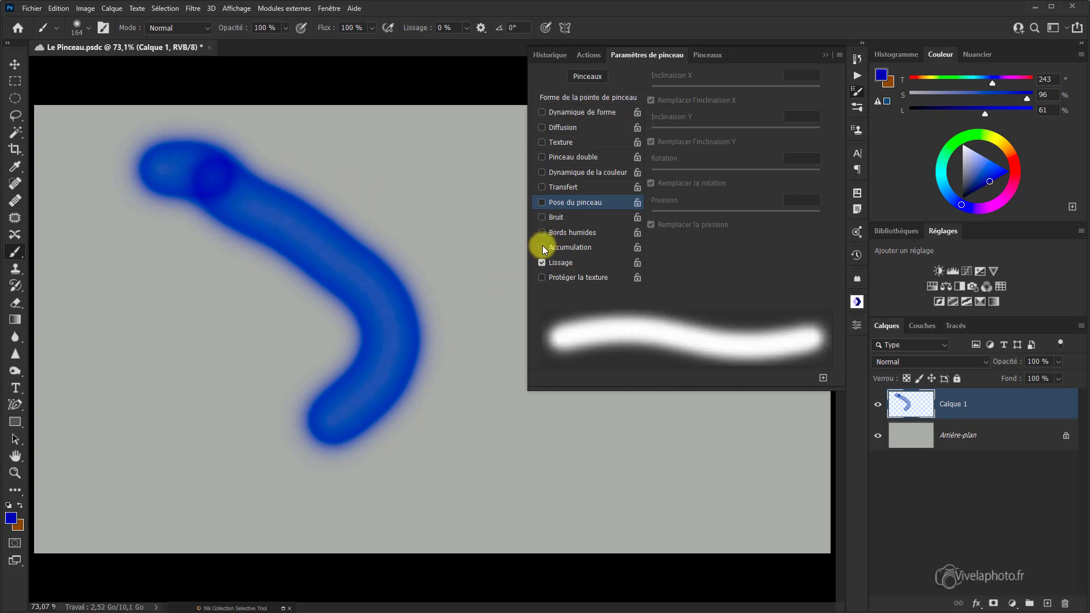
# Step: Enable Accumulation, paint a stroke along the lower canvas on Calque 1 with pauses that build up paint, and disable the option
pyautogui.click(543, 248)
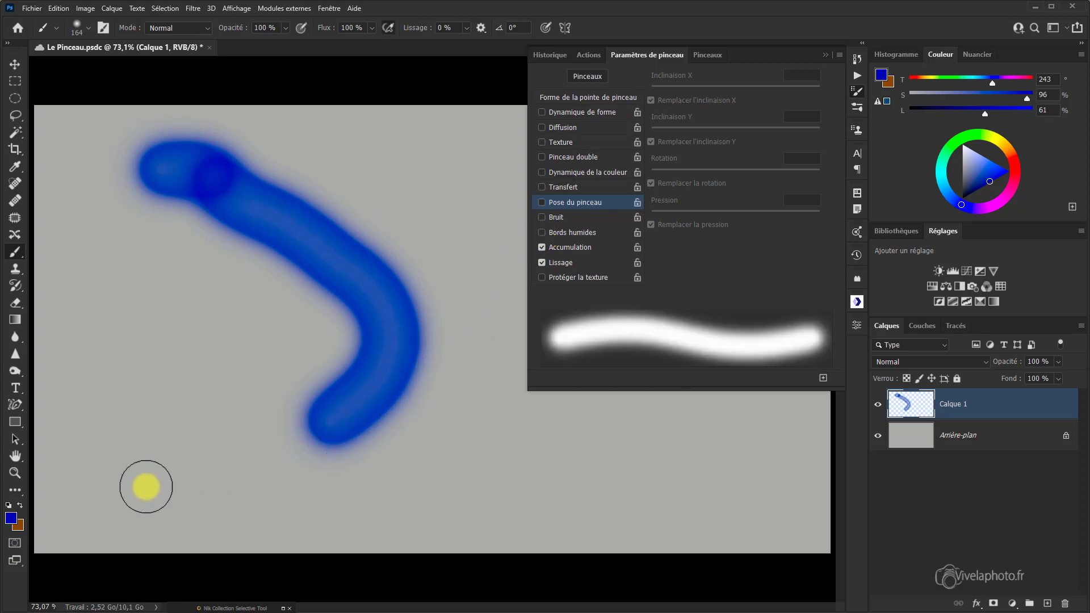
pyautogui.moveTo(102, 489); pyautogui.dragTo(275, 490)
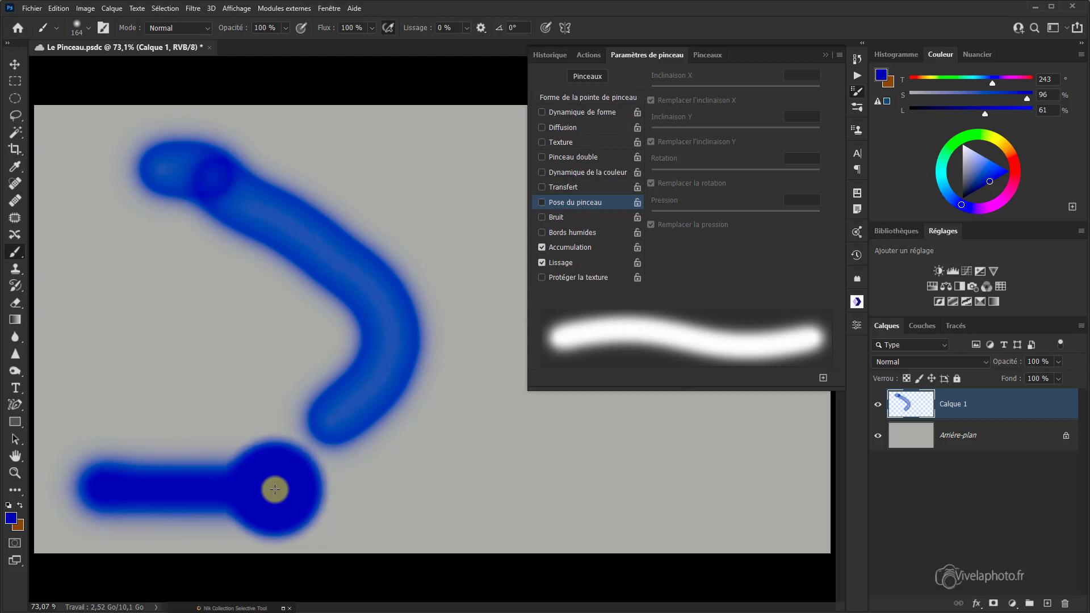
pyautogui.moveTo(275, 489)
pyautogui.mouseDown()
pyautogui.moveTo(499, 511)
pyautogui.moveTo(644, 512)
pyautogui.moveTo(681, 499)
pyautogui.mouseUp()
pyautogui.moveTo(773, 472); pyautogui.dragTo(775, 472)
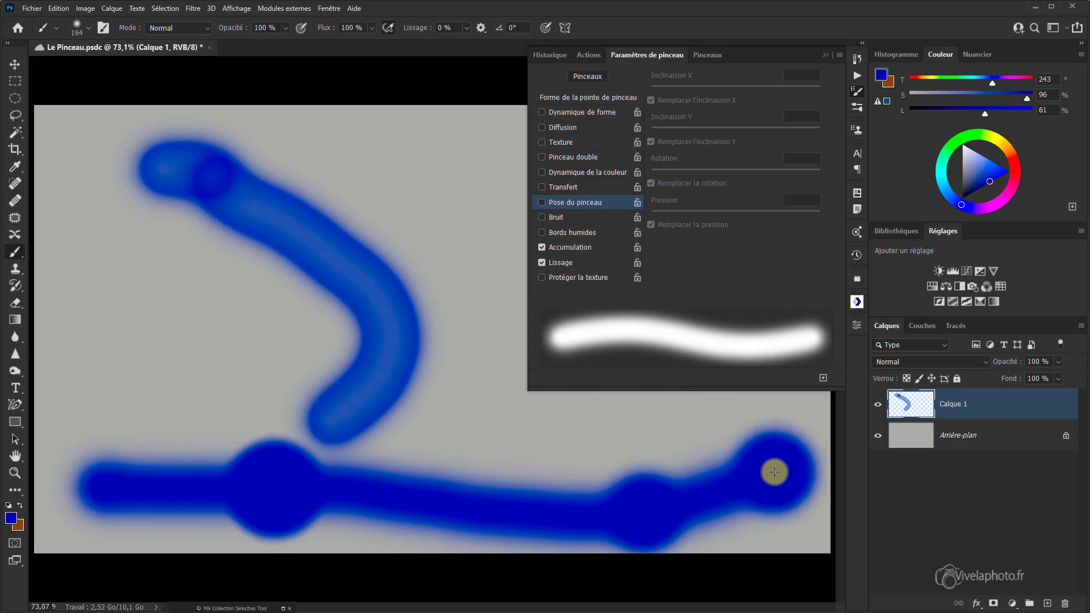
pyautogui.click(542, 247)
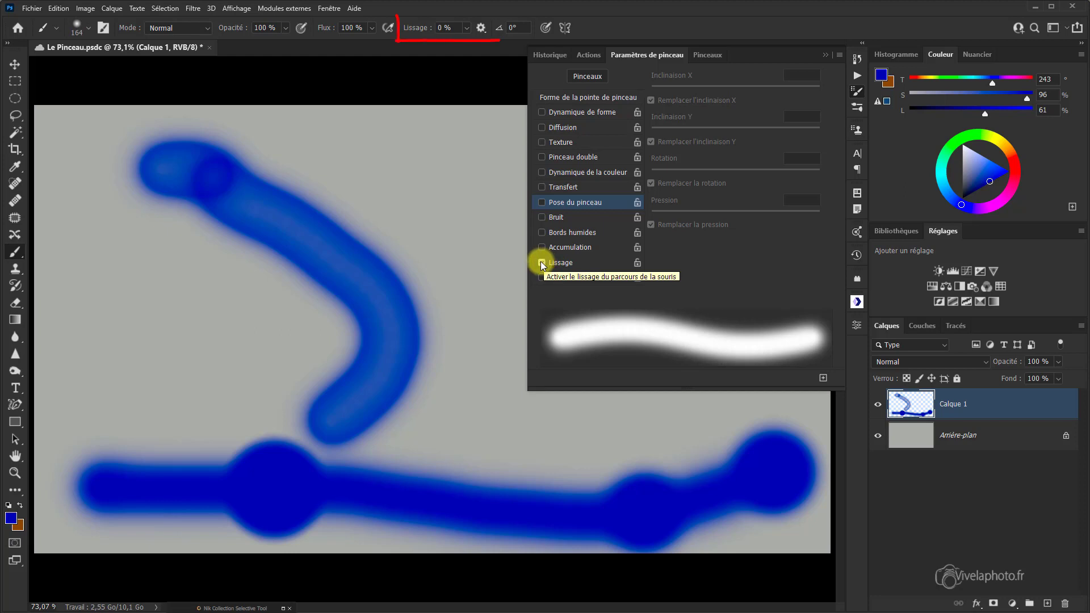
# Step: Switch Lissage off and back on, and enable Protéger la texture followed by Texture
pyautogui.click(541, 261)
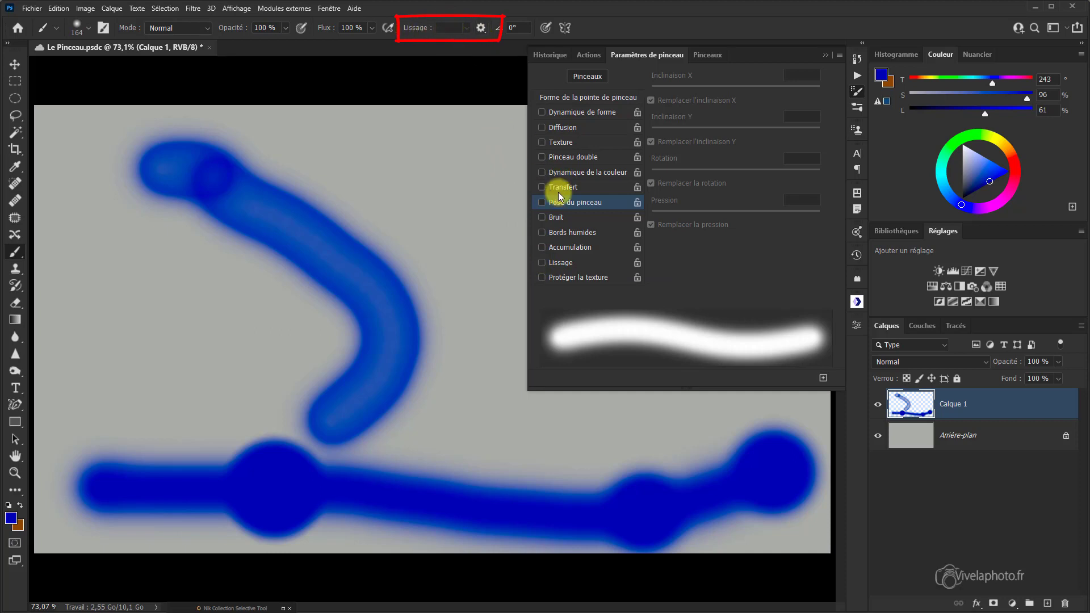
pyautogui.click(541, 262)
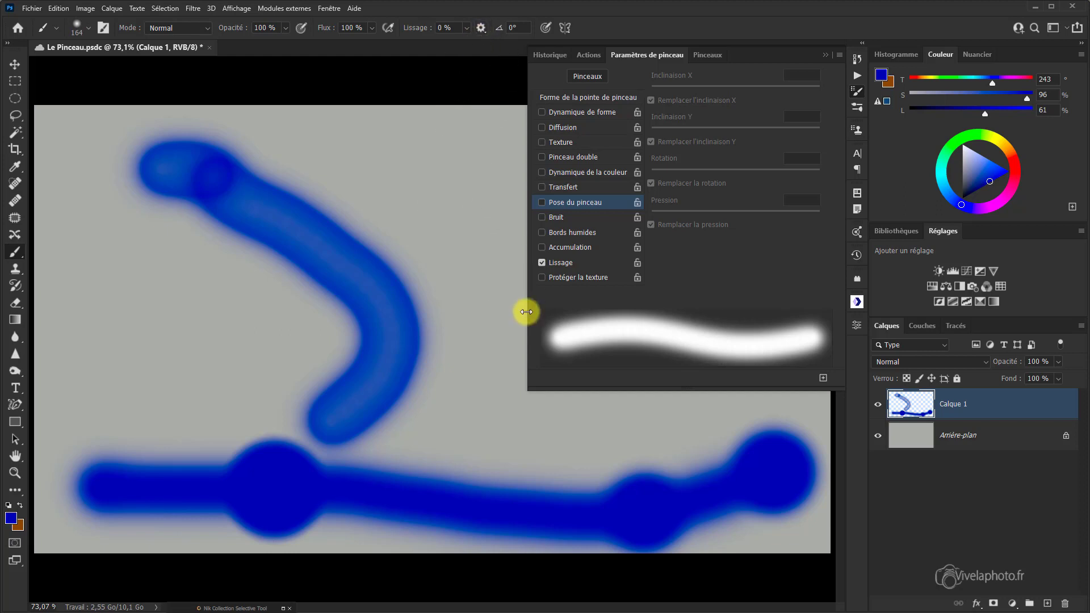
pyautogui.click(543, 277)
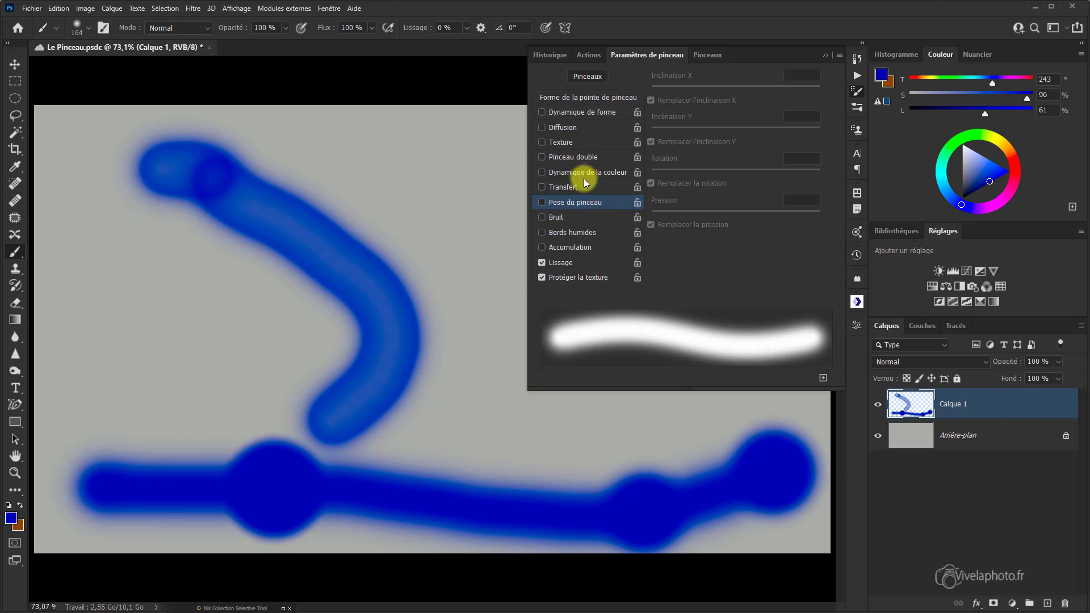
pyautogui.click(542, 143)
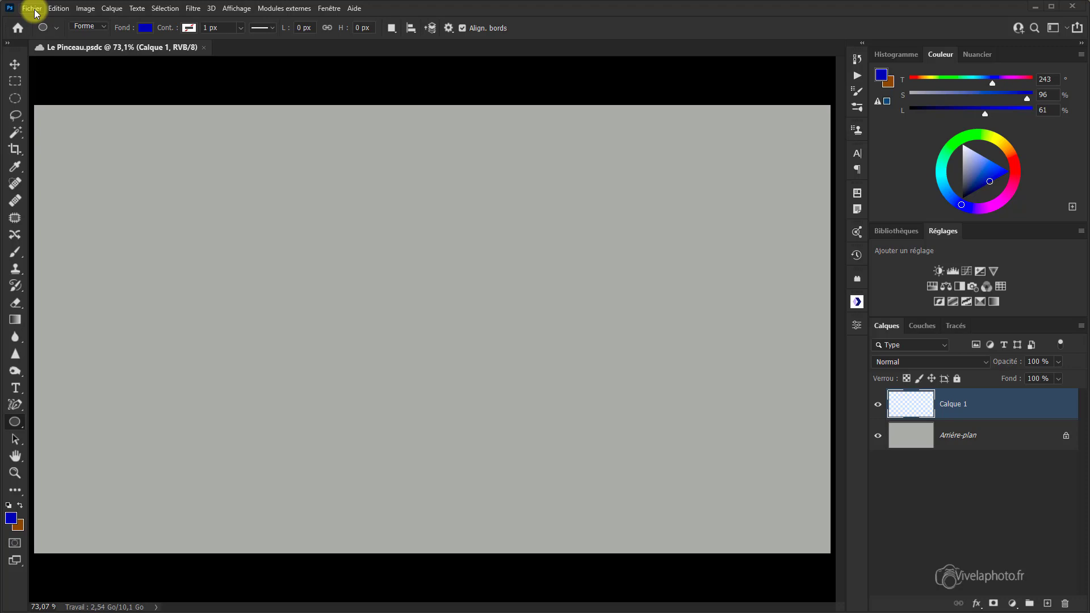
# Step: Create a new document 400 pixels wide and 200 pixels high at 72 pixels/inch with a white background
pyautogui.click(31, 8)
pyautogui.click(60, 23)
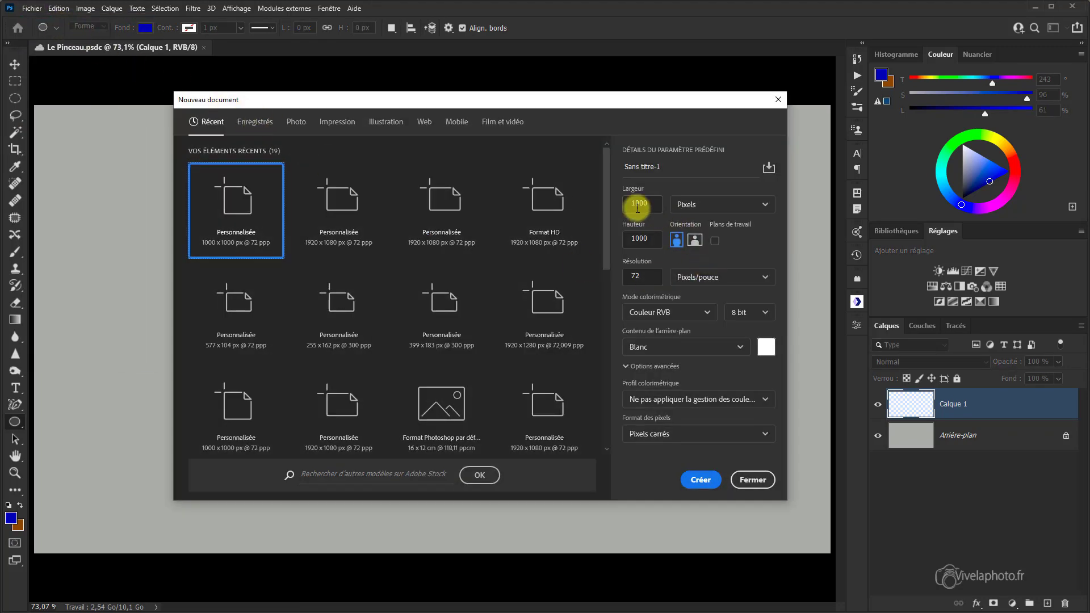
pyautogui.moveTo(651, 205); pyautogui.dragTo(615, 200)
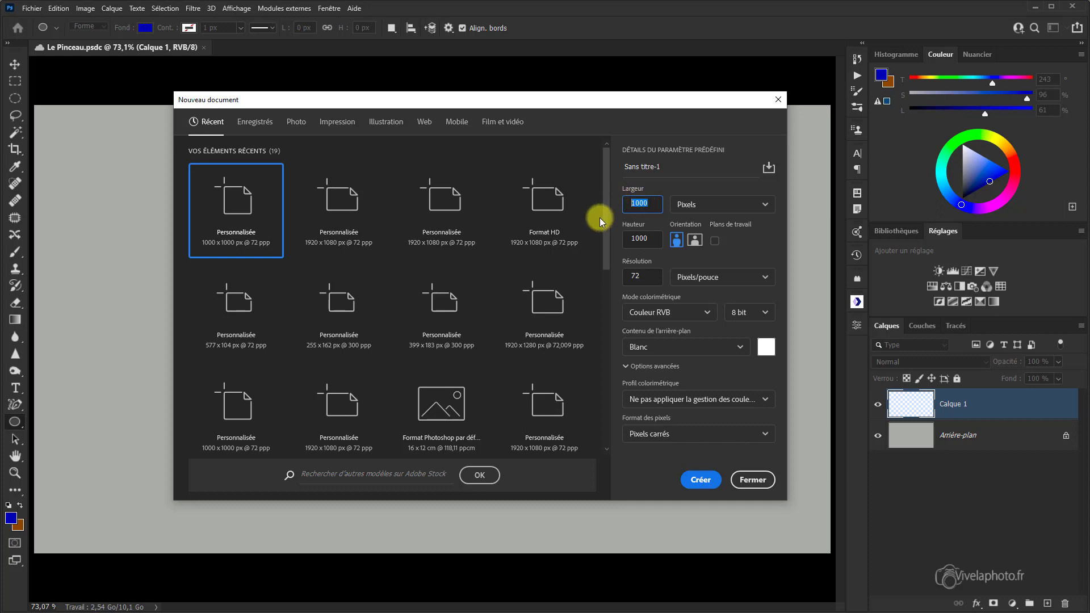
pyautogui.write('400')
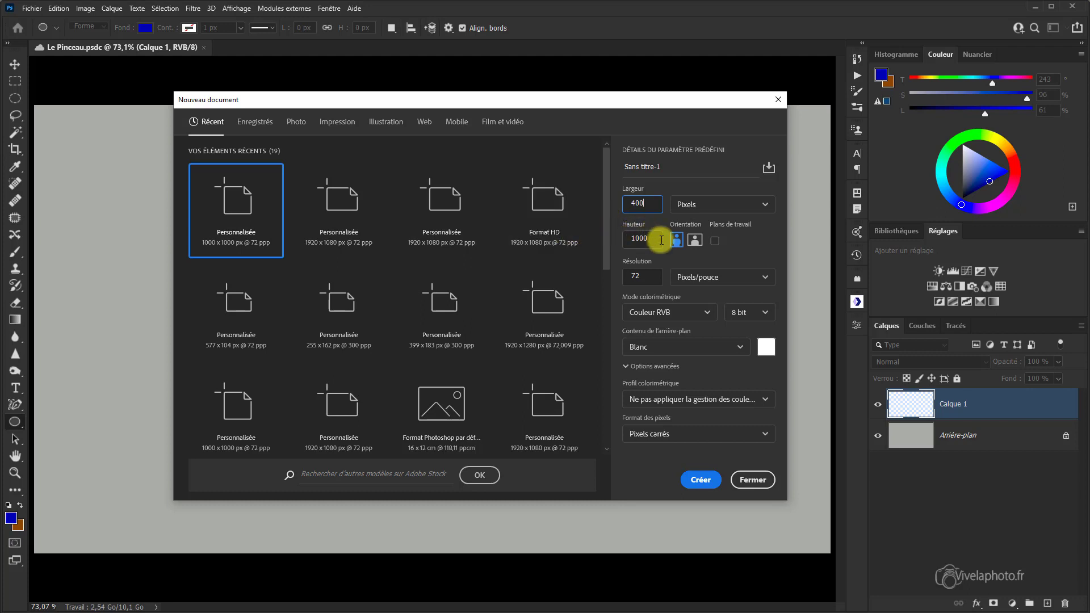
pyautogui.moveTo(653, 241); pyautogui.dragTo(624, 240)
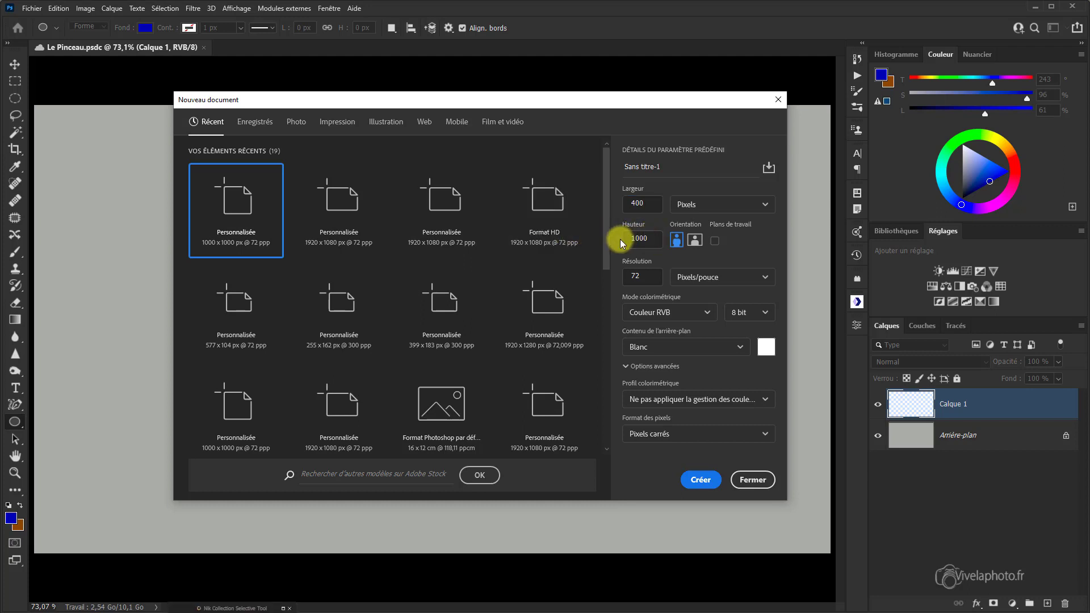
pyautogui.doubleClick(636, 239)
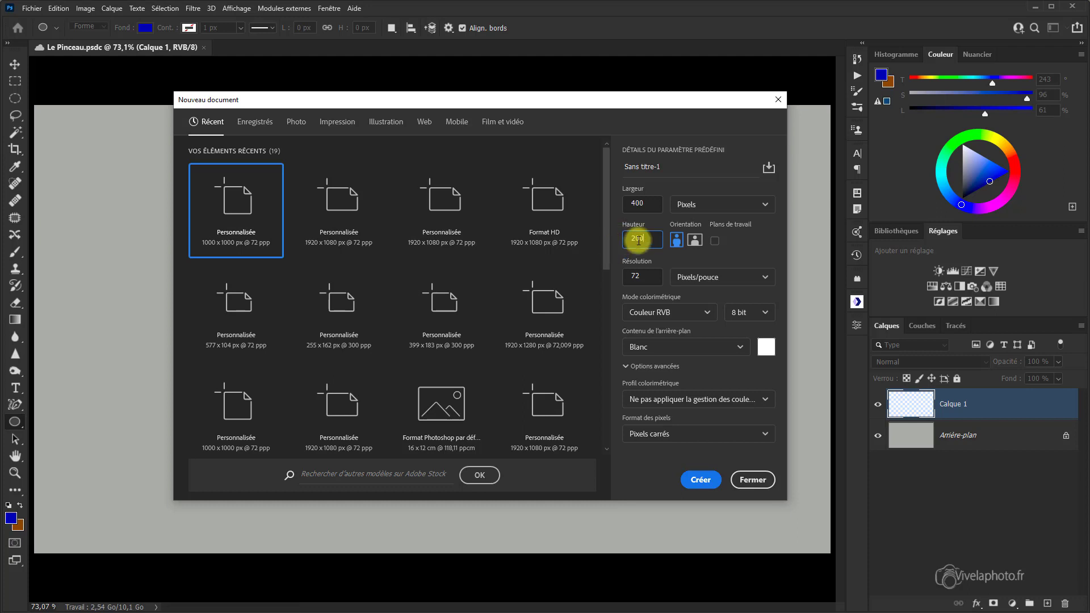
pyautogui.write('200')
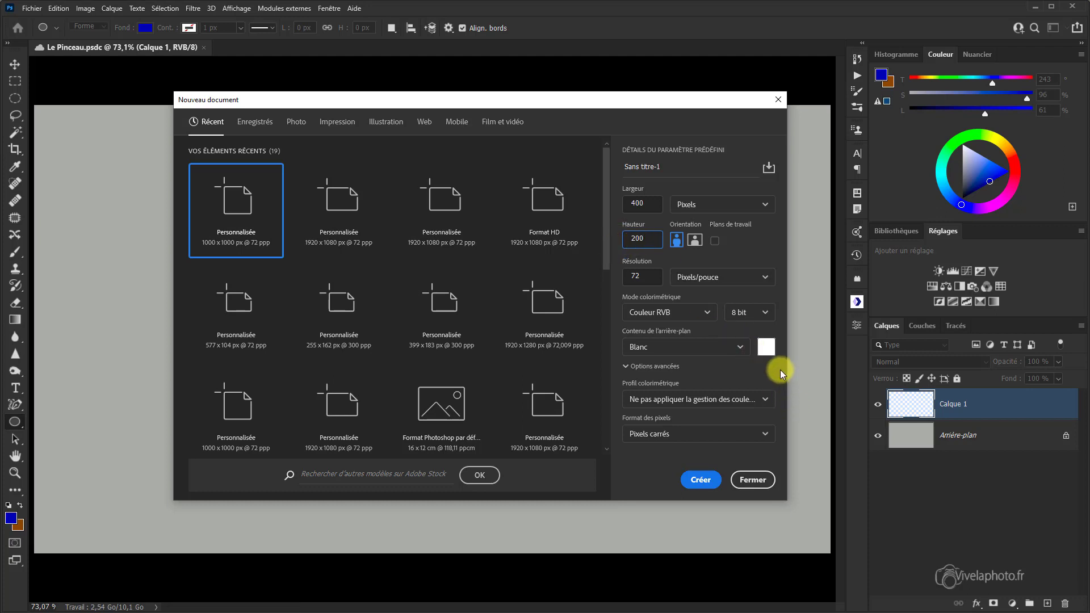
pyautogui.click(708, 480)
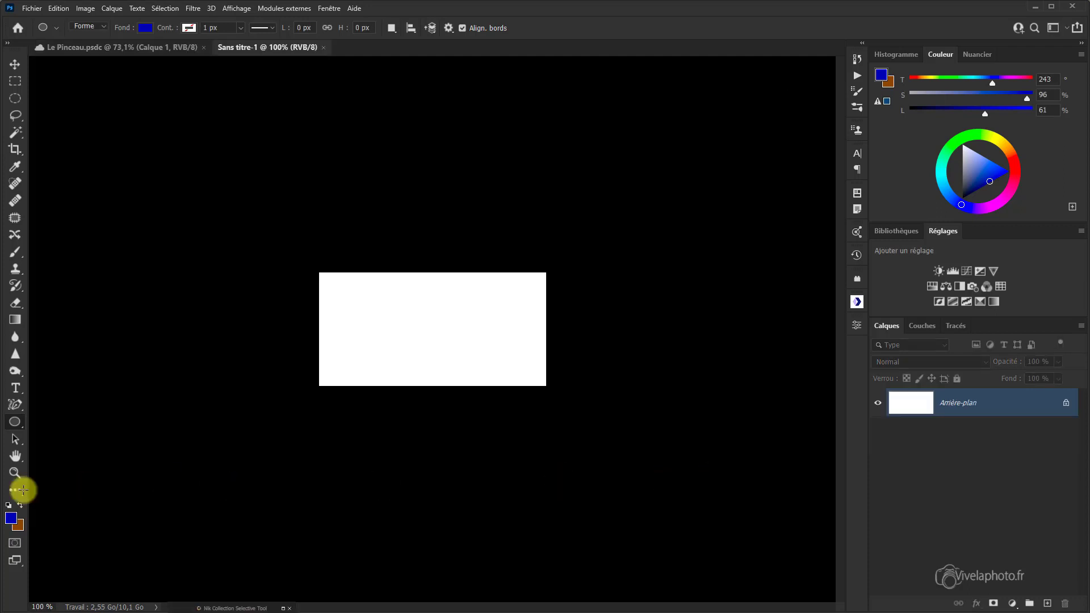
# Step: Set the foreground color to black (000000)
pyautogui.click(11, 520)
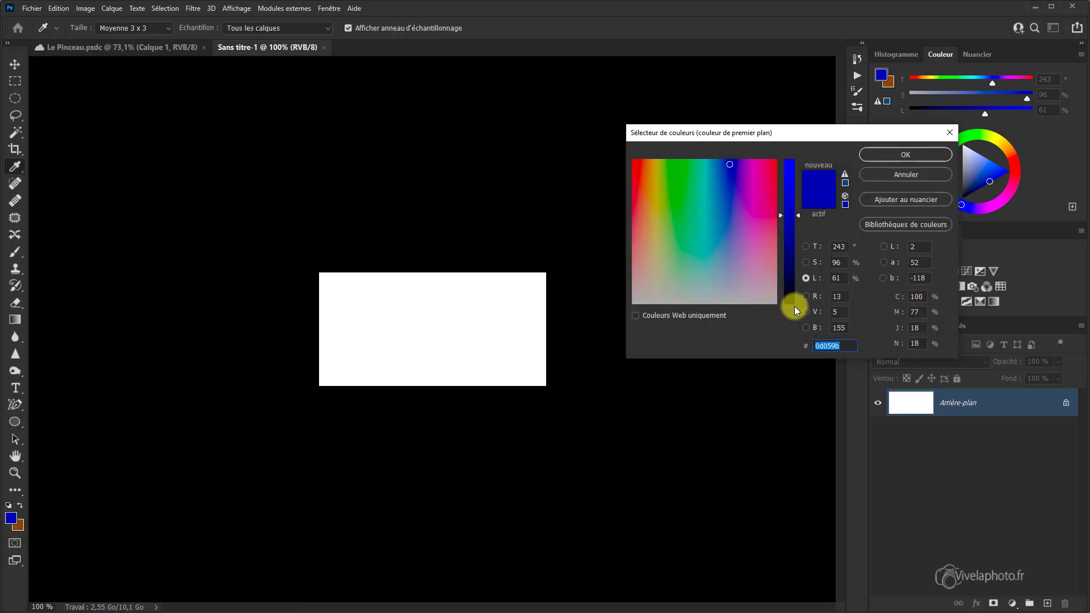
pyautogui.click(792, 304)
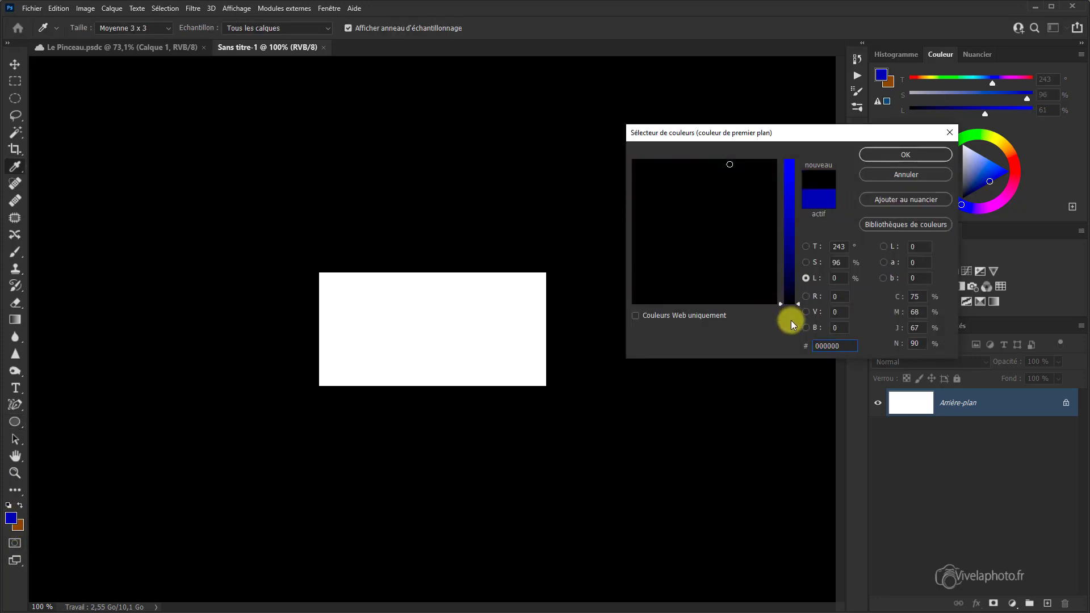
pyautogui.click(878, 160)
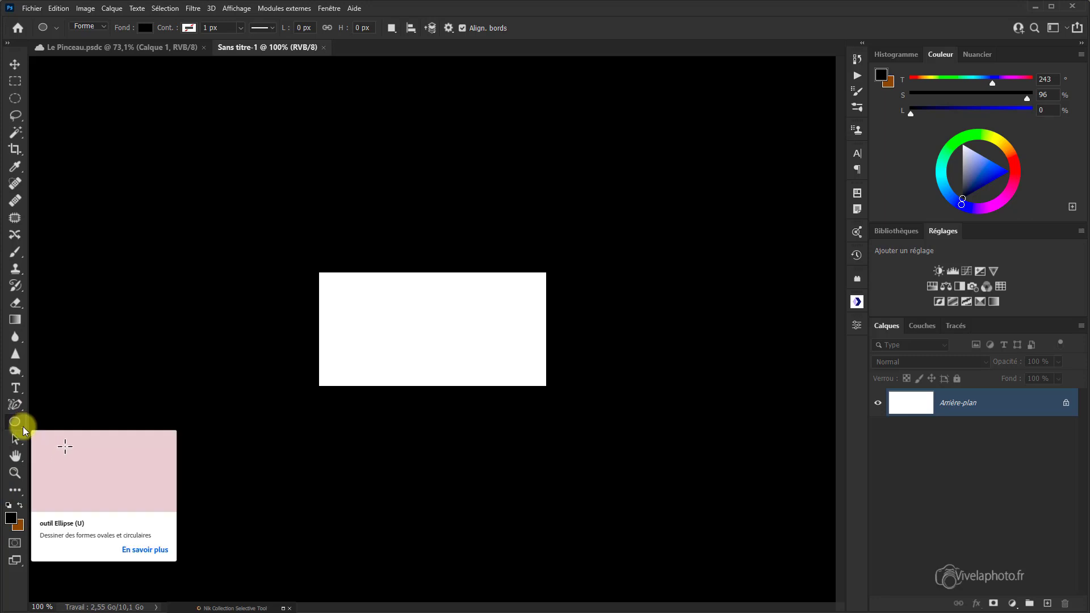
# Step: Draw five separate black circles and ellipses, about 11 to 39 px across, scattered over the left half of the white canvas
pyautogui.moveTo(344, 297); pyautogui.dragTo(363, 317)
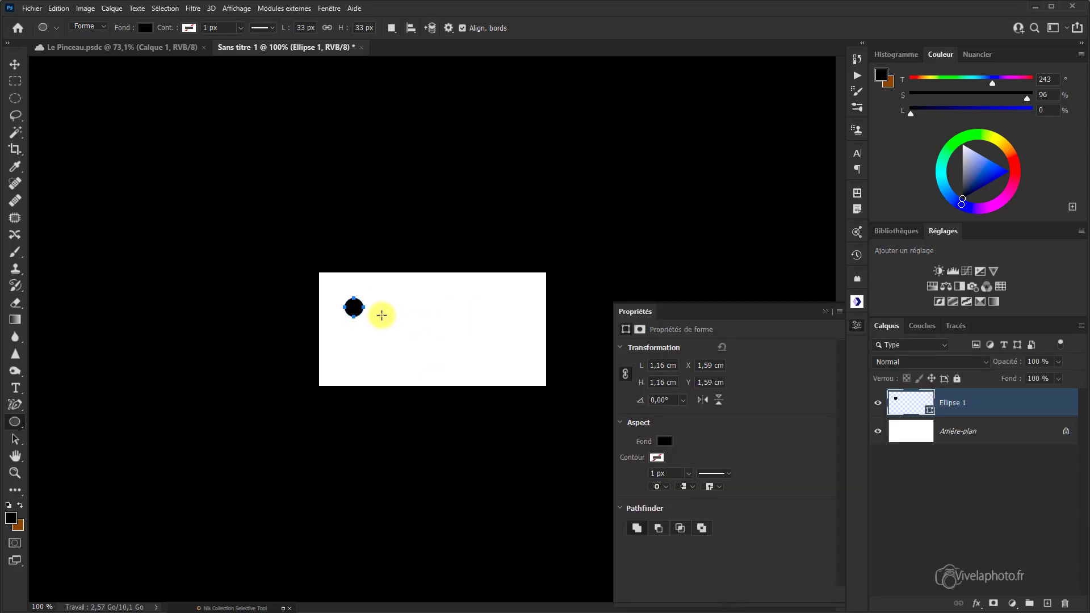
pyautogui.moveTo(382, 316); pyautogui.dragTo(396, 337)
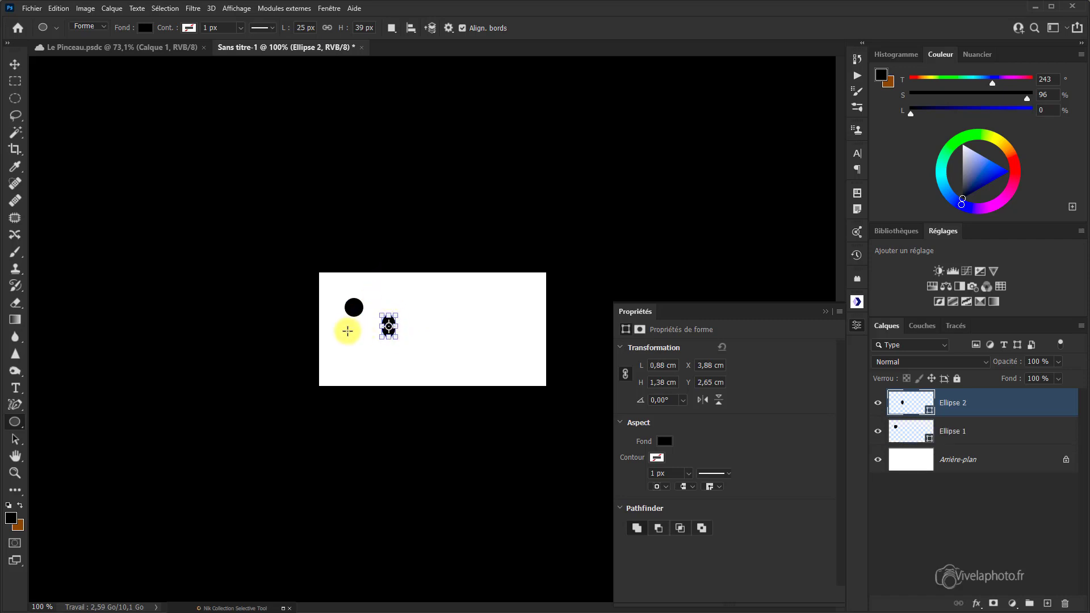
pyautogui.moveTo(348, 332); pyautogui.dragTo(364, 345)
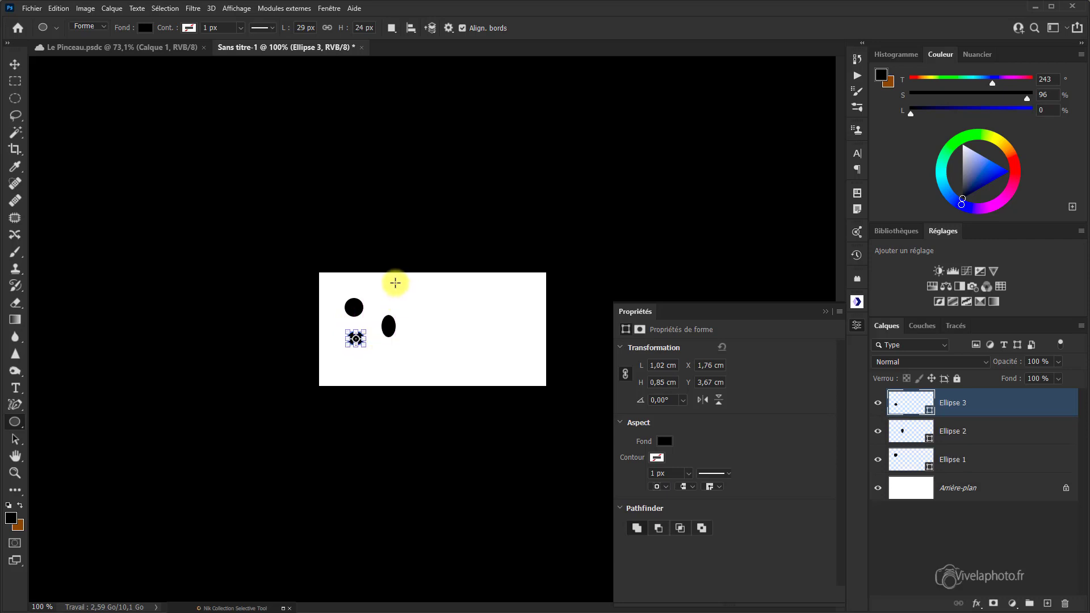
pyautogui.moveTo(379, 296); pyautogui.dragTo(386, 302)
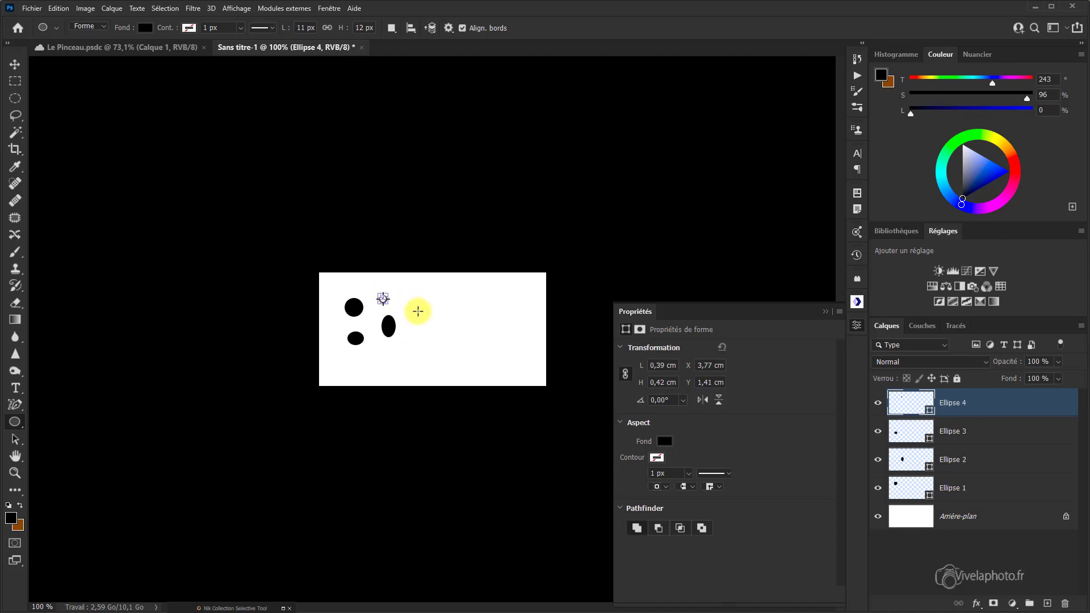
pyautogui.moveTo(409, 309); pyautogui.dragTo(425, 329)
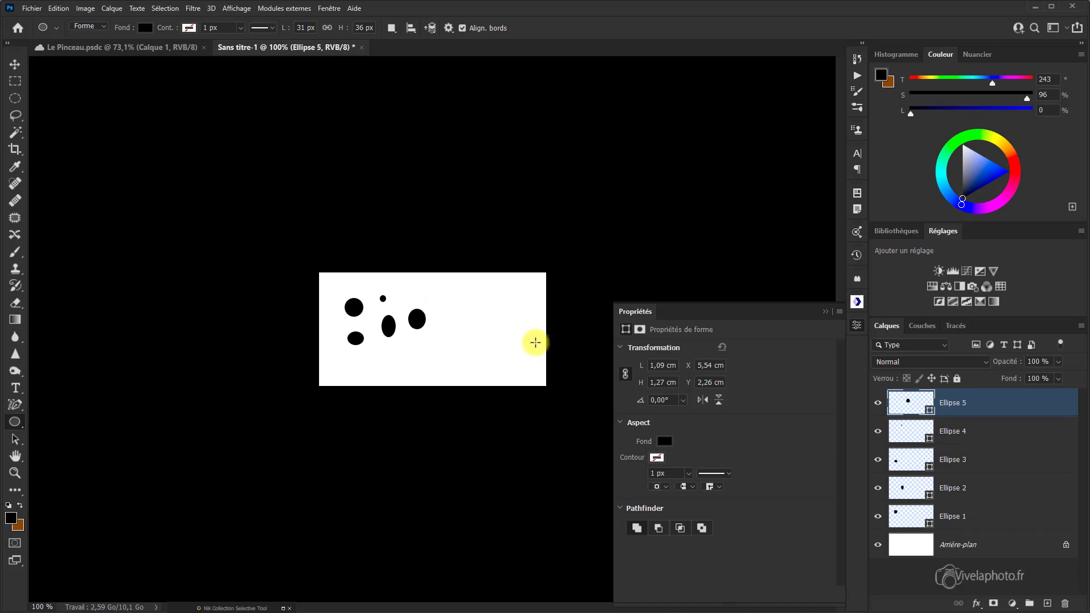
pyautogui.click(826, 311)
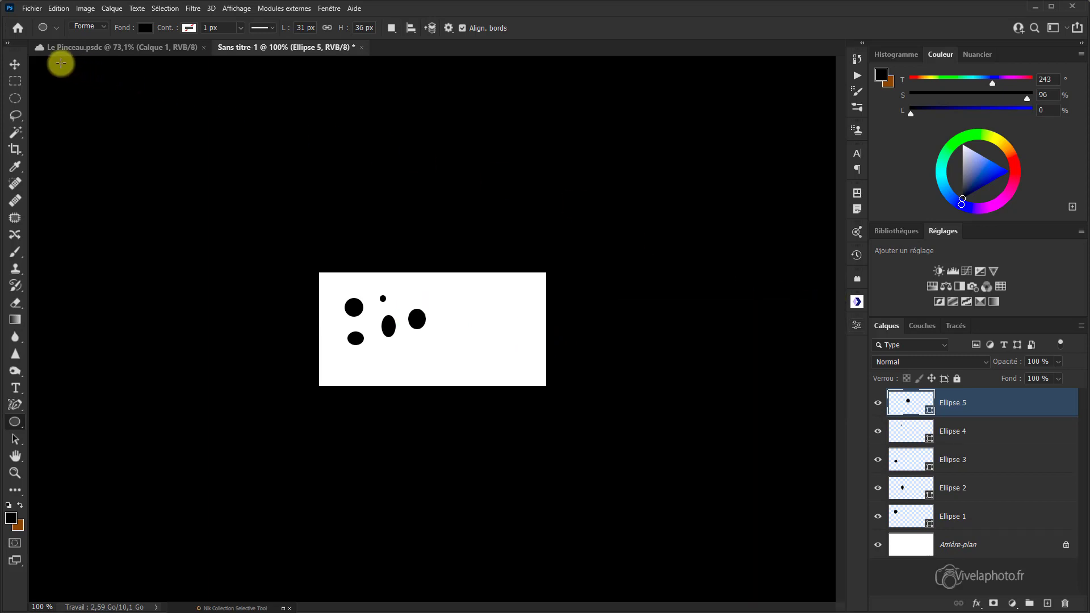
# Step: Define the group of ellipses as a brush preset named Neige
pyautogui.click(58, 8)
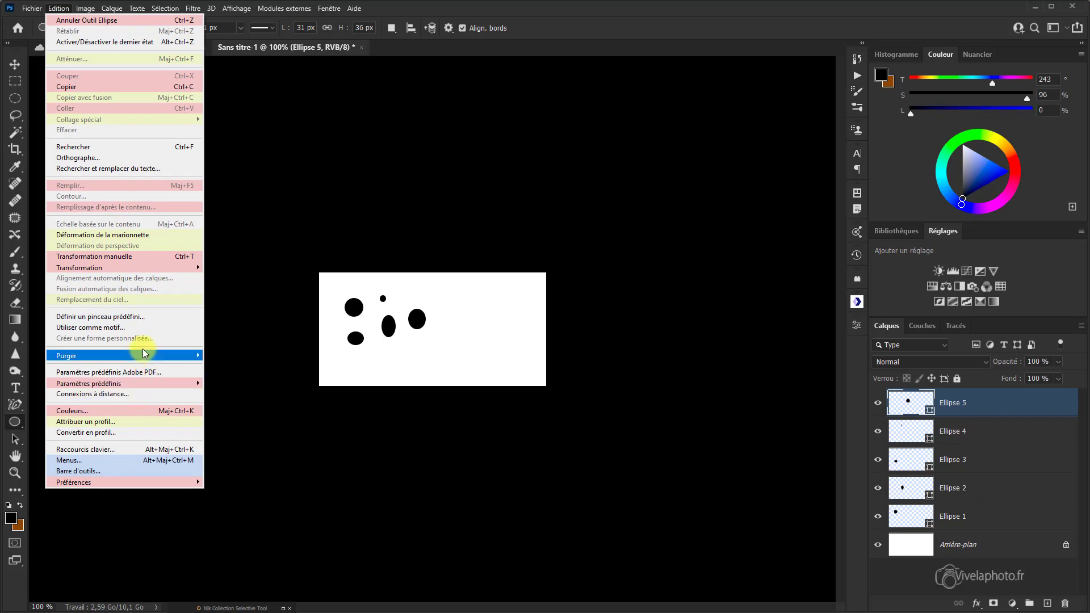
pyautogui.click(121, 318)
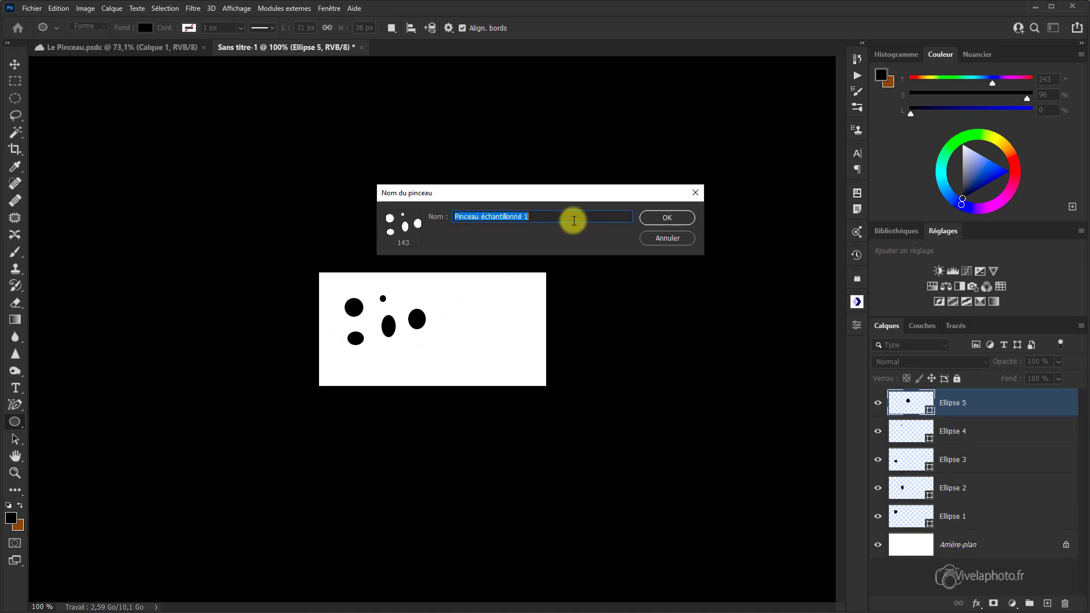
pyautogui.click(564, 216)
pyautogui.moveTo(563, 216); pyautogui.dragTo(429, 203)
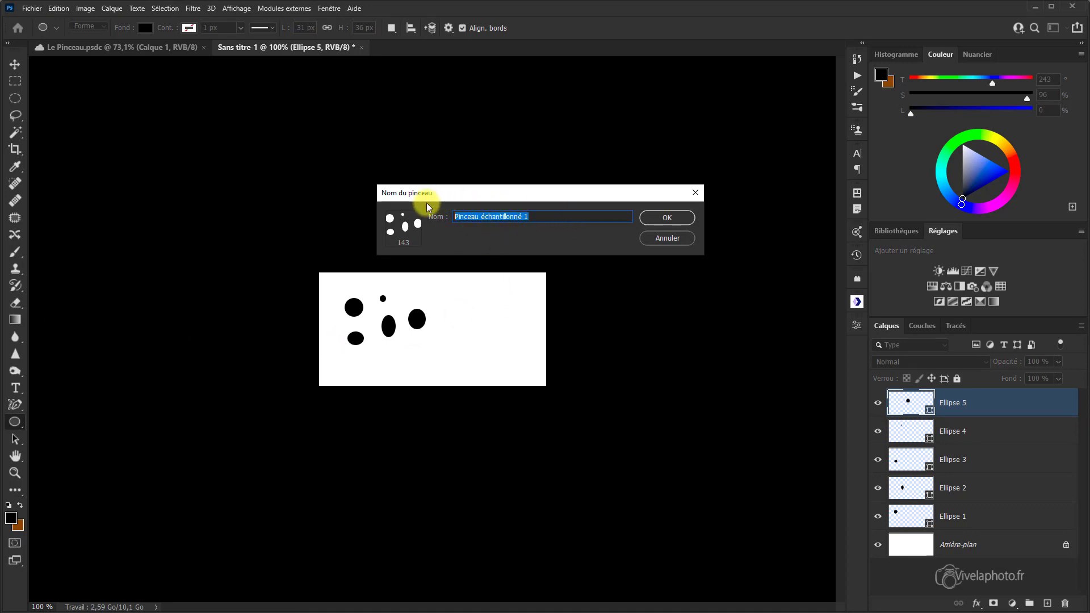
pyautogui.write('N')
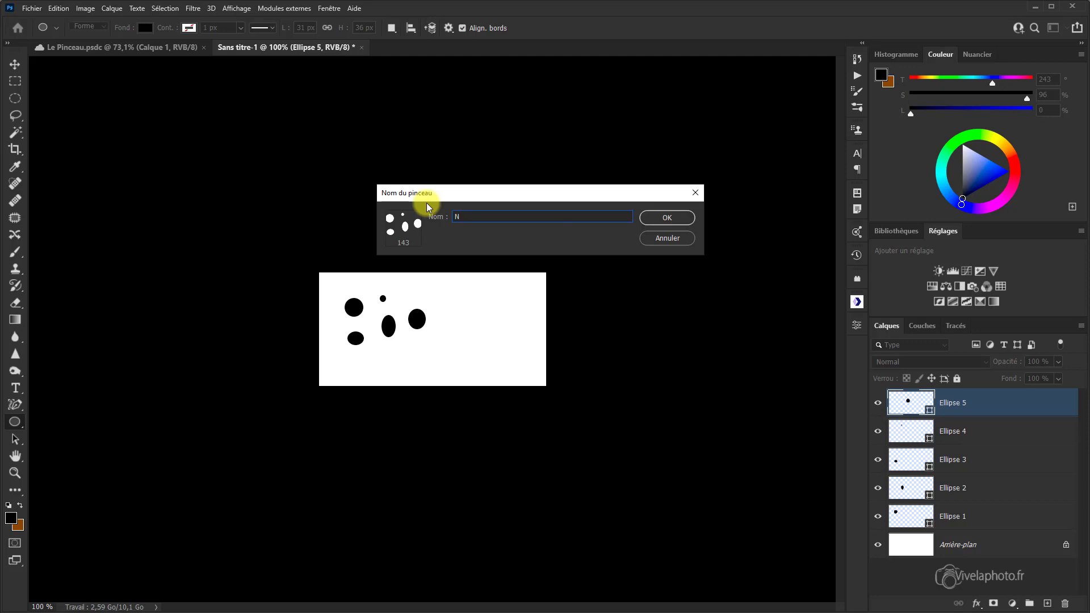
pyautogui.write('eige')
pyautogui.press('Return')
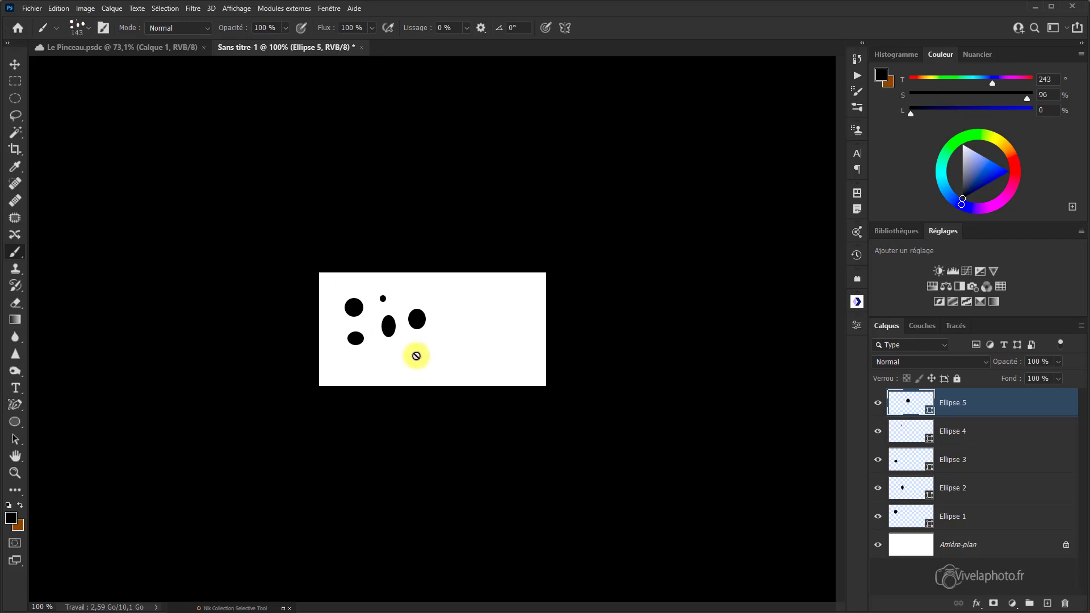
# Step: Switch to Le Pinceau.psdc and stamp the new brush four times in the upper-left area of Calque 1
pyautogui.click(88, 48)
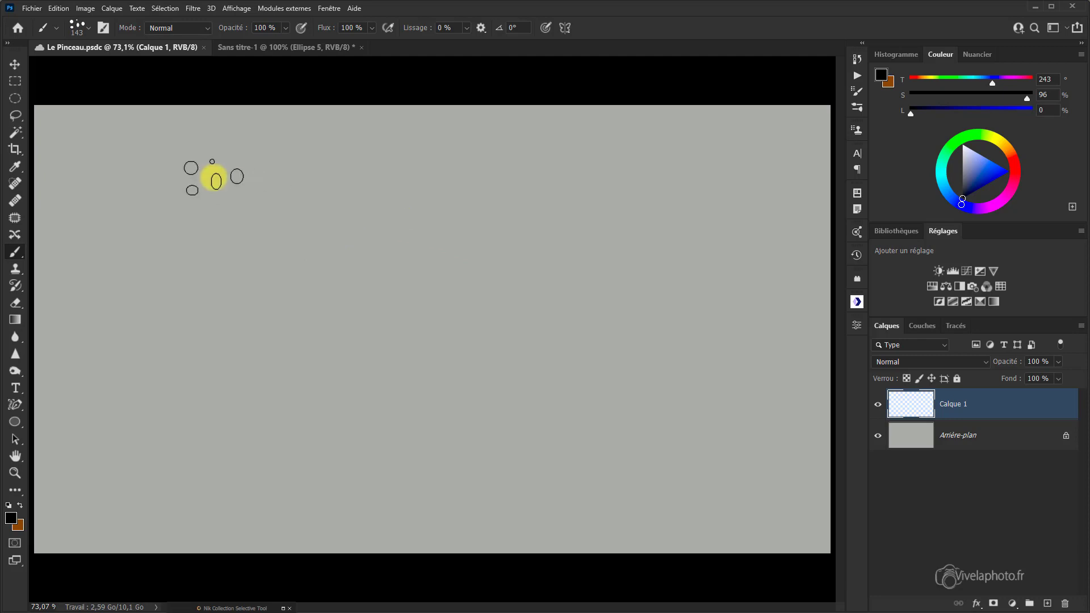
pyautogui.click(214, 179)
pyautogui.click(268, 228)
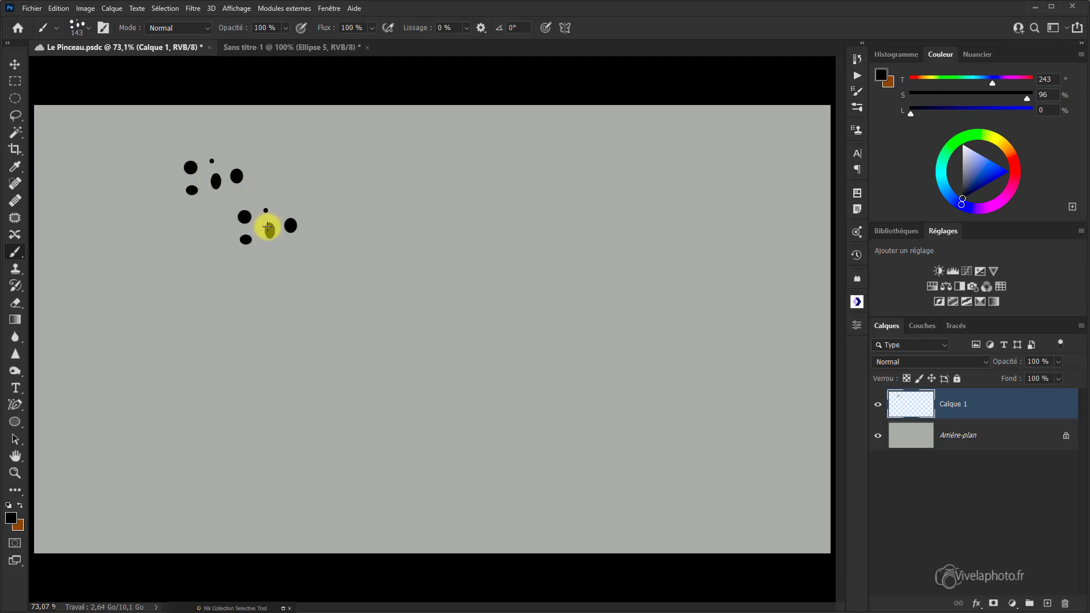
pyautogui.click(309, 186)
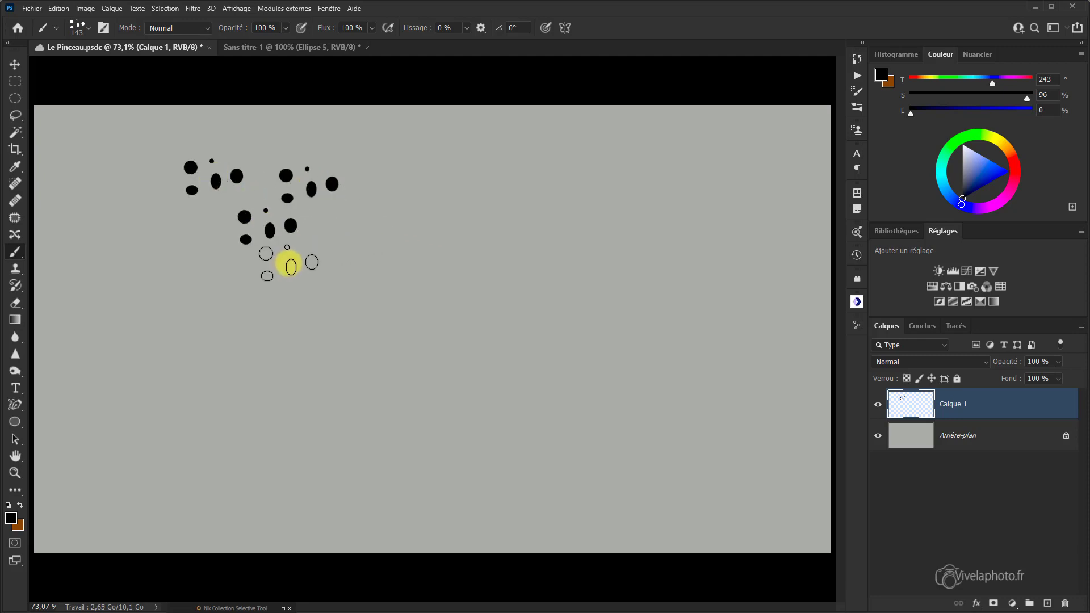
pyautogui.click(207, 240)
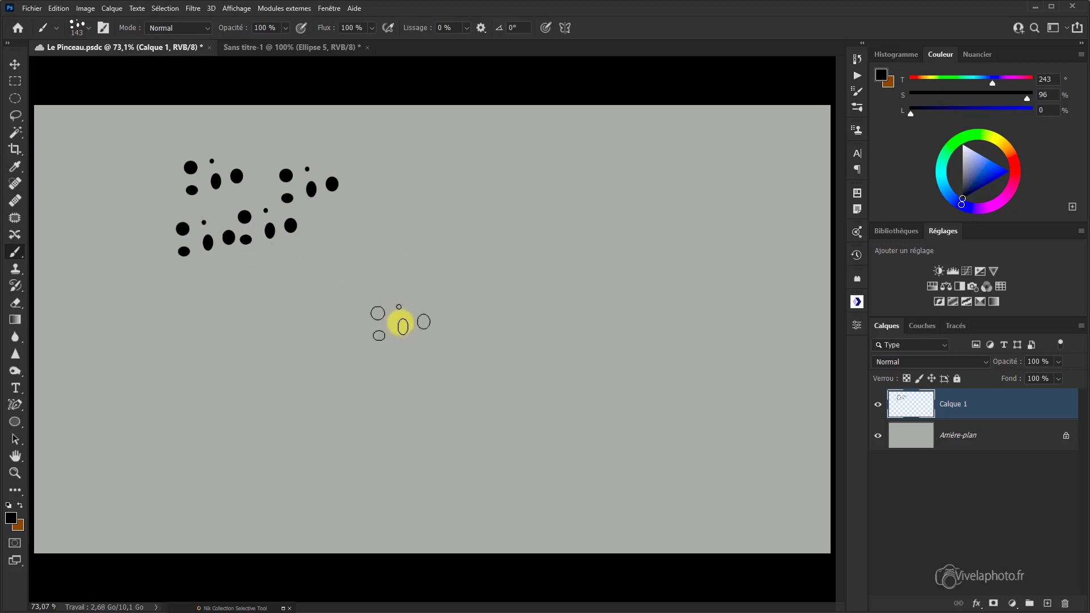
# Step: Locate the Neige preset at the end of the list of saved brushes
pyautogui.click(99, 29)
pyautogui.click(697, 56)
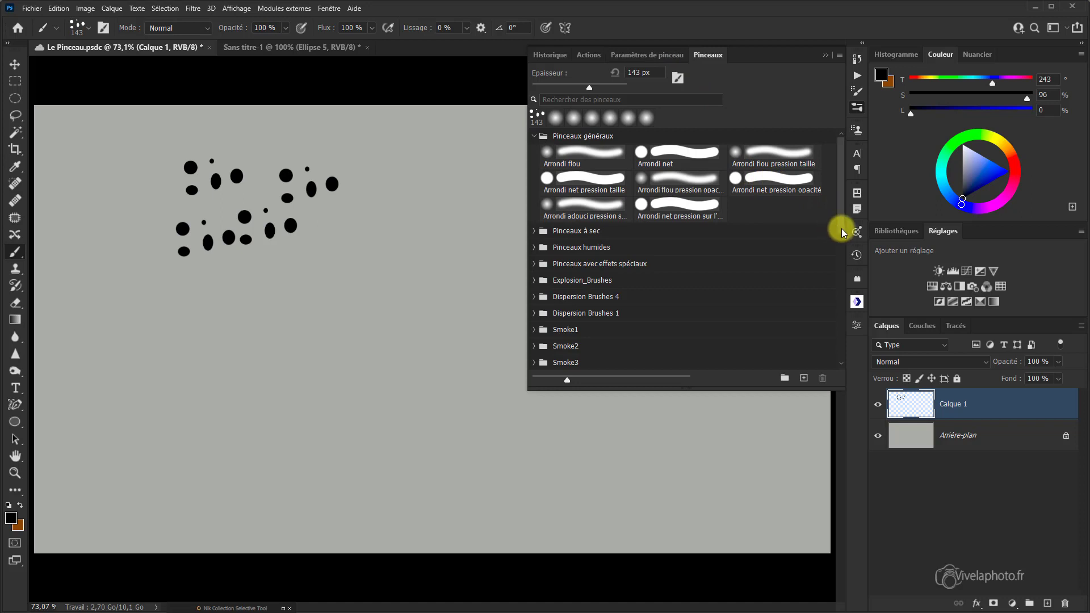
pyautogui.moveTo(841, 228); pyautogui.dragTo(840, 357)
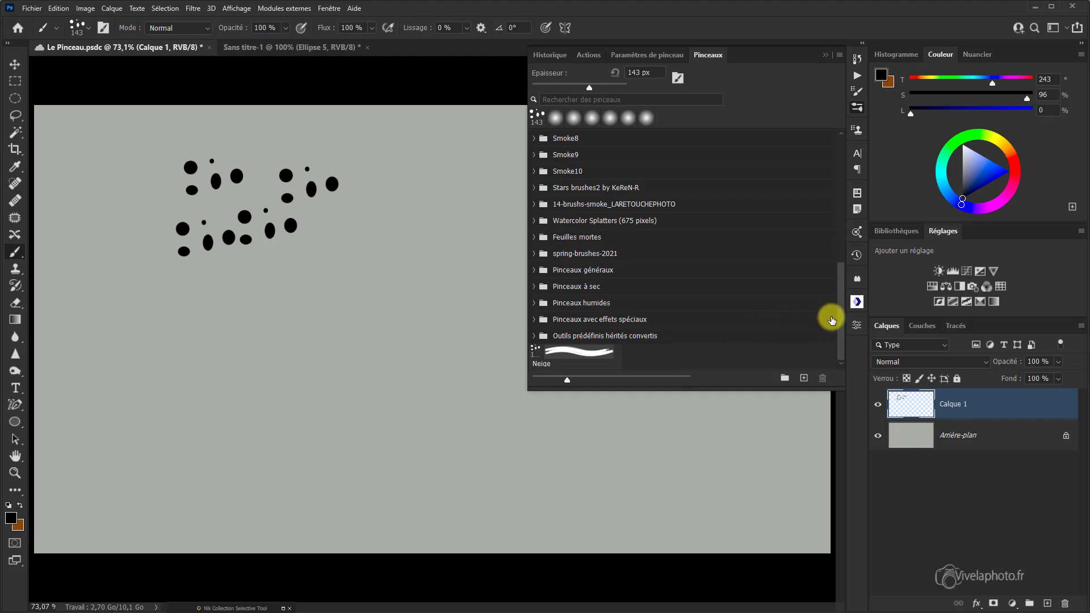
# Step: Move the Neige brush preset into the Pinceaux avec effets spéciaux group and expand that group
pyautogui.moveTo(840, 304)
pyautogui.mouseDown()
pyautogui.moveTo(847, 195)
pyautogui.moveTo(788, 322)
pyautogui.mouseUp()
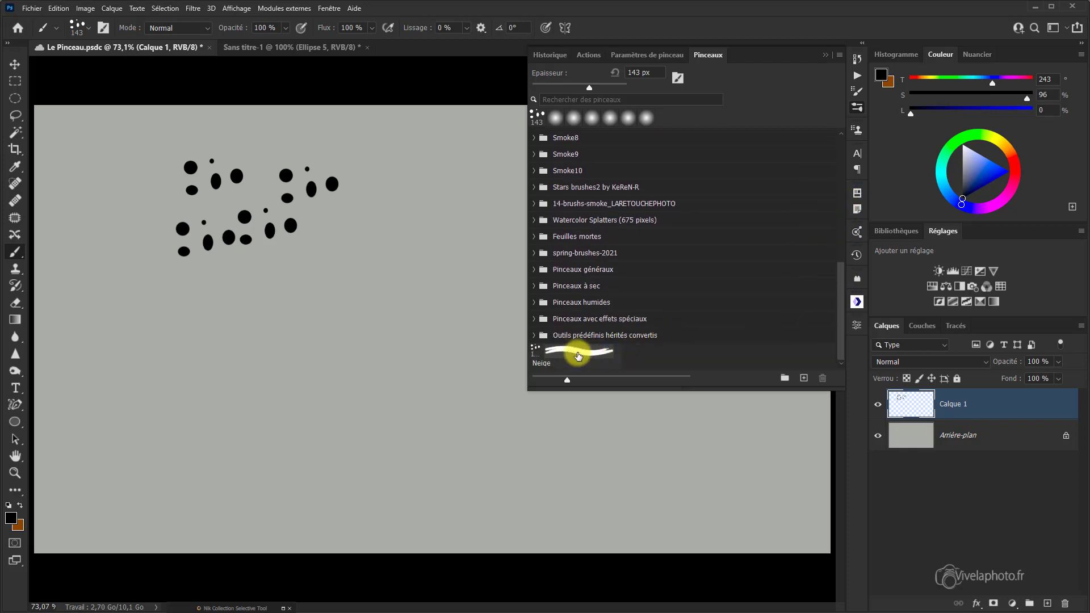
pyautogui.moveTo(578, 356); pyautogui.dragTo(601, 322)
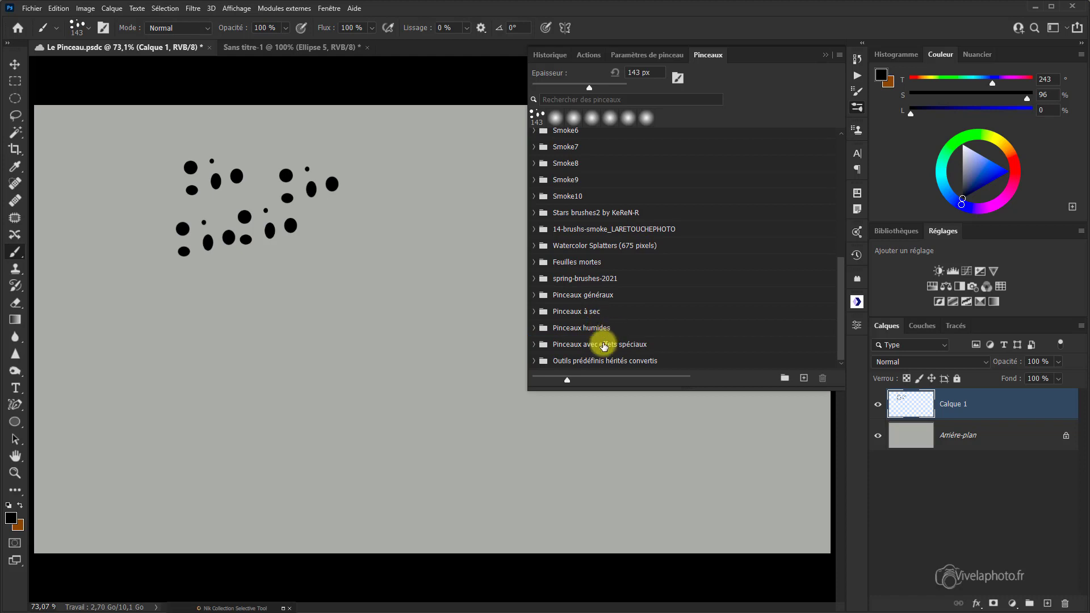
pyautogui.click(596, 344)
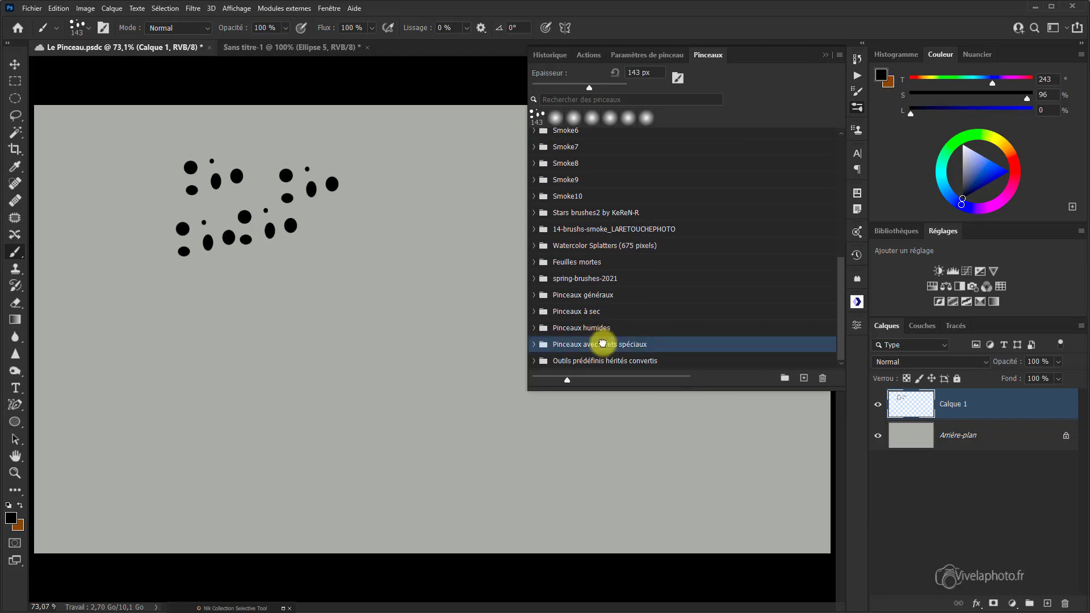
pyautogui.click(534, 345)
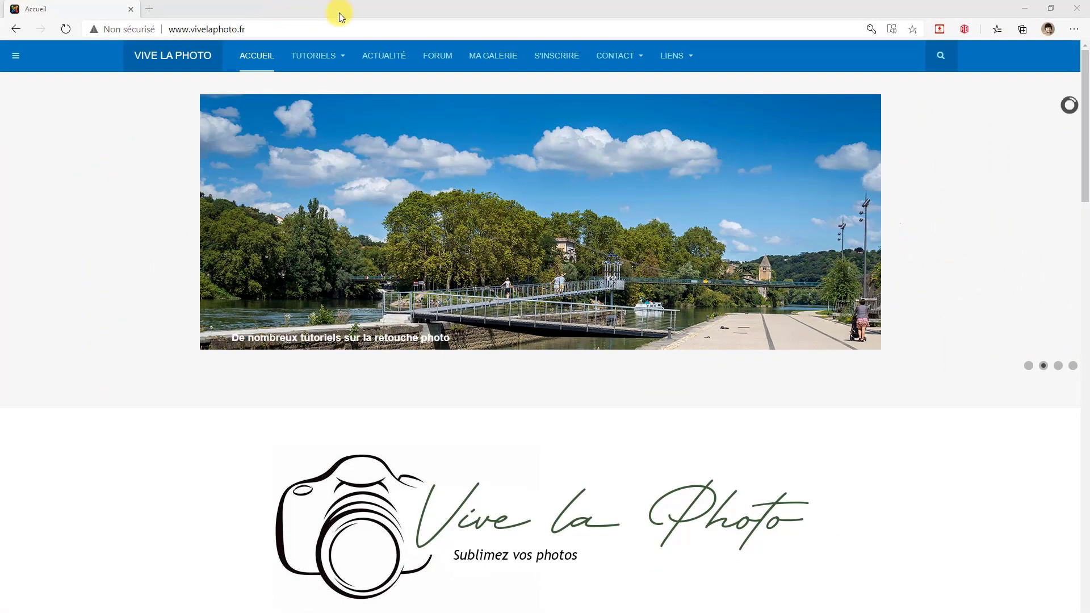
# Step: On the Vive la Photo website in the browser, open the complete Lightroom course and look through its Développement module tutorials
pyautogui.moveTo(331, 67)
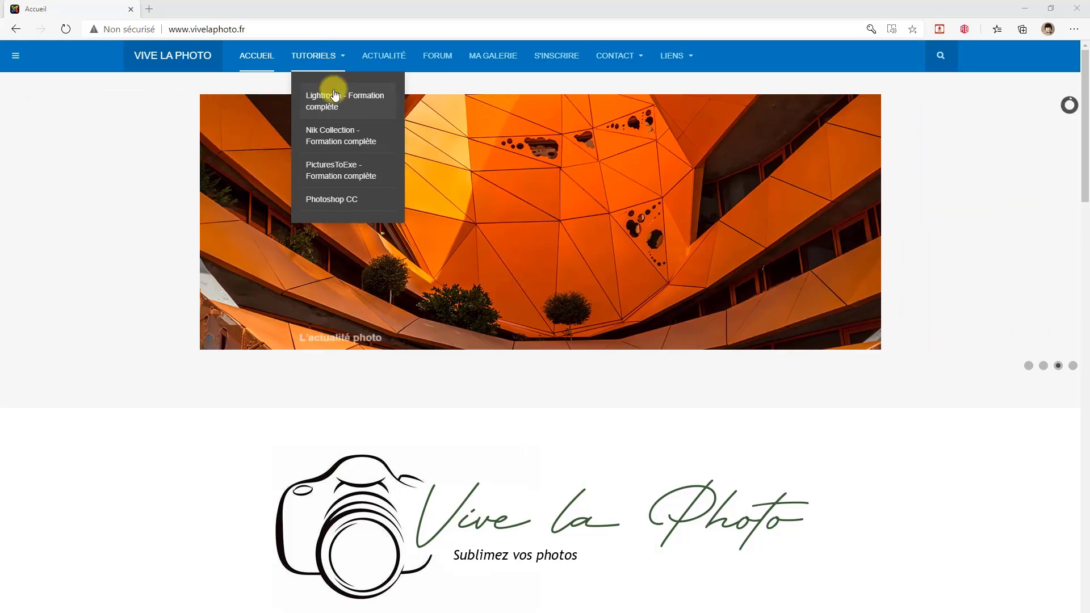
pyautogui.click(335, 102)
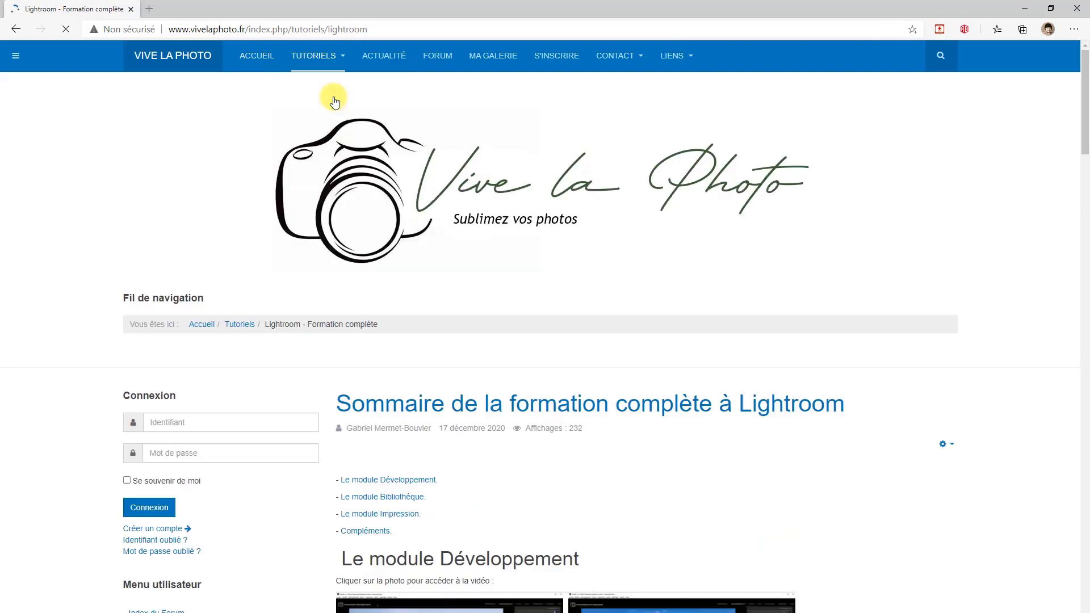
pyautogui.scroll(-3, 715, 500)
pyautogui.scroll(-4, 715, 499)
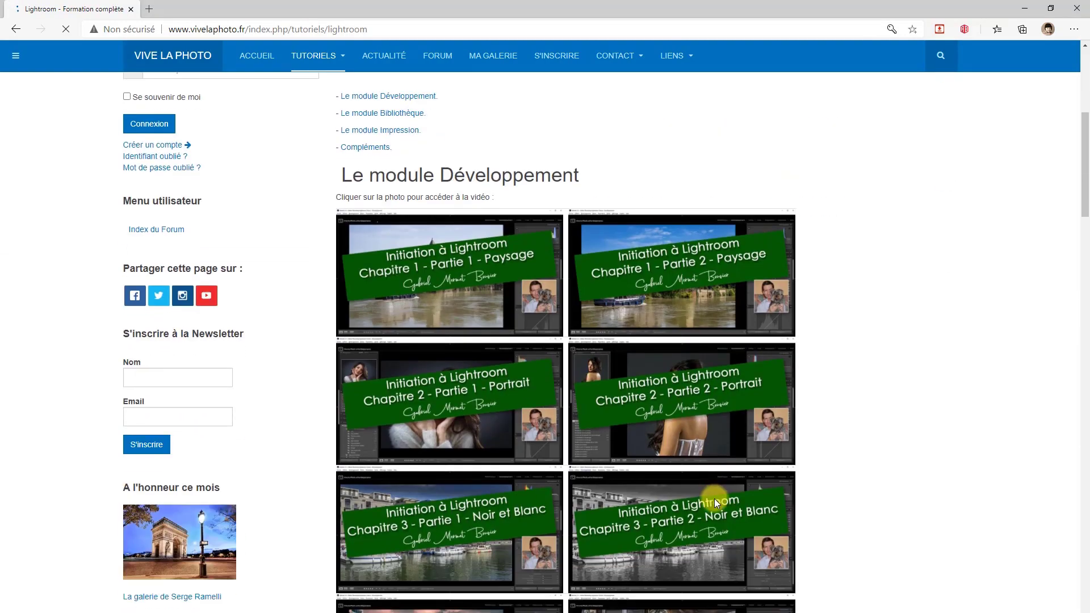
pyautogui.scroll(3, 715, 499)
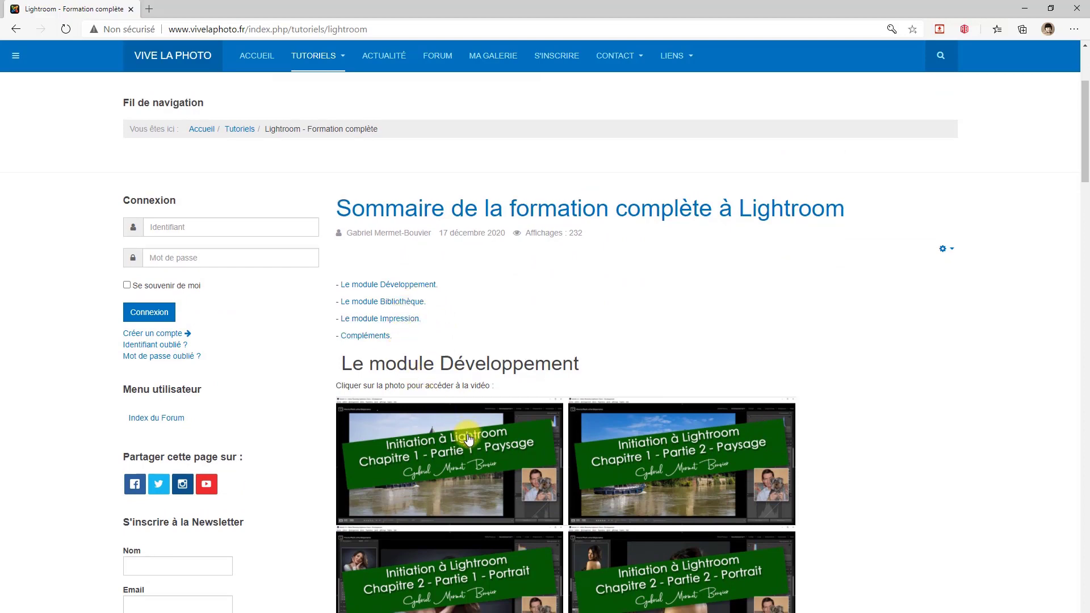
pyautogui.scroll(-5, 469, 439)
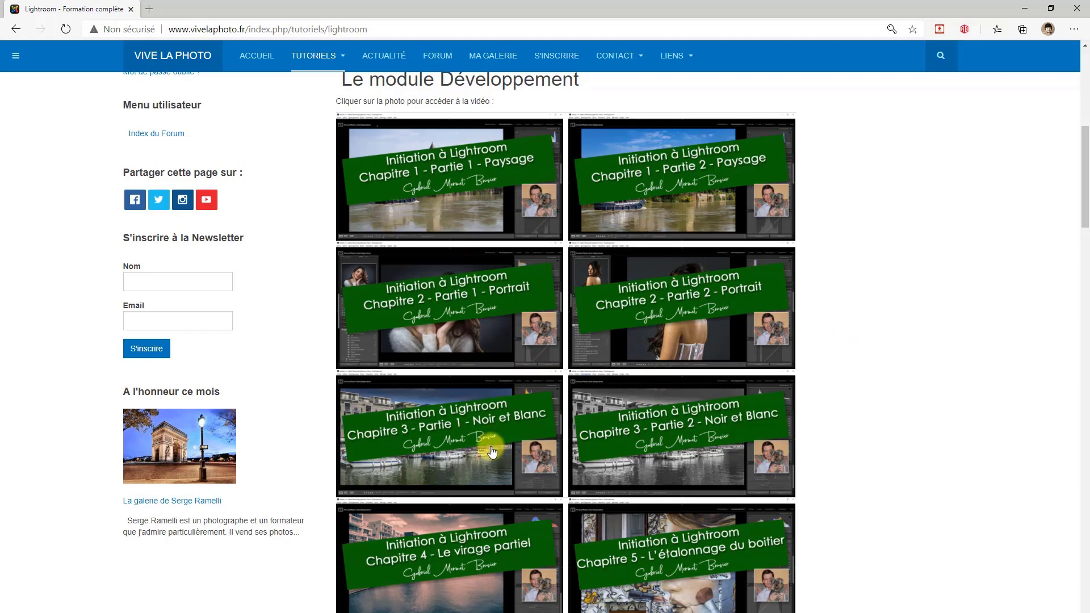
# Step: Open the Lightroom tutorial Chapitre 1 - Partie 1 - Paysage and look over its description and embedded videos
pyautogui.click(496, 199)
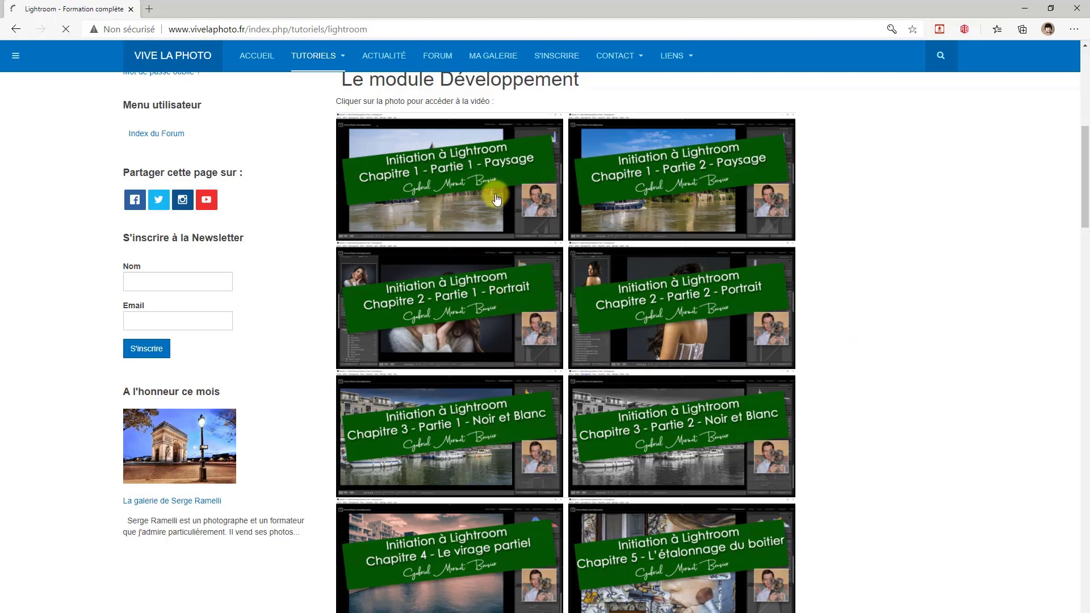
pyautogui.scroll(-3, 652, 380)
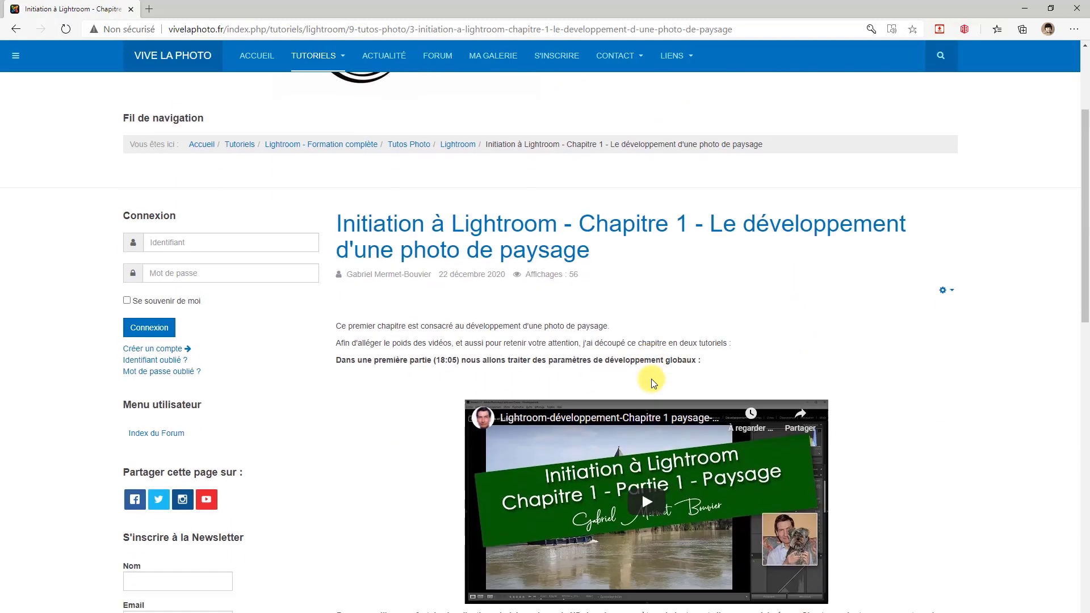
pyautogui.scroll(-2, 652, 379)
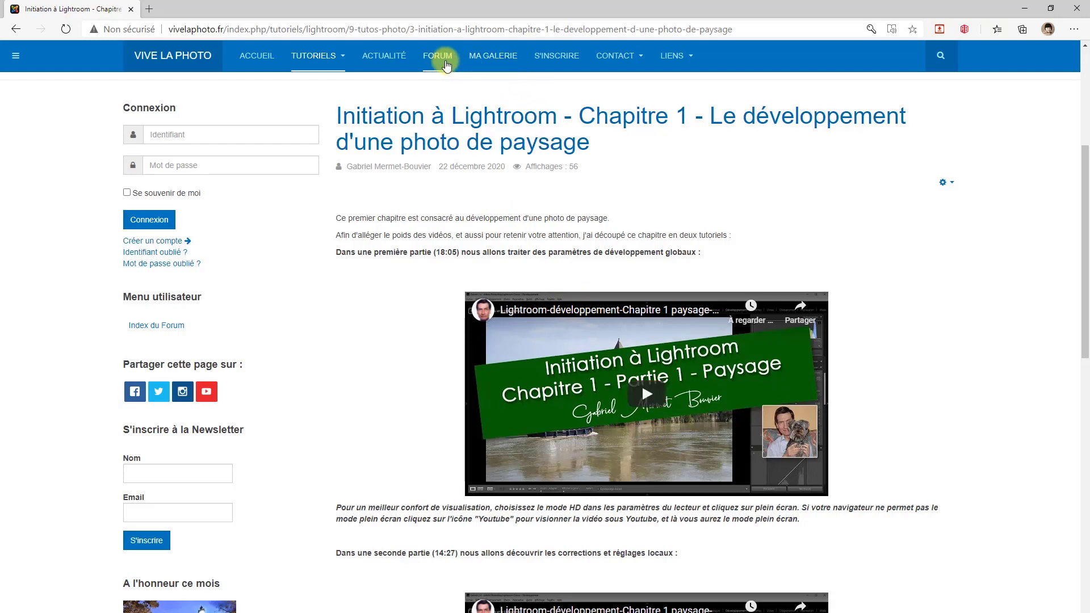
# Step: Open the site's forum and look over its discussion categories
pyautogui.click(445, 62)
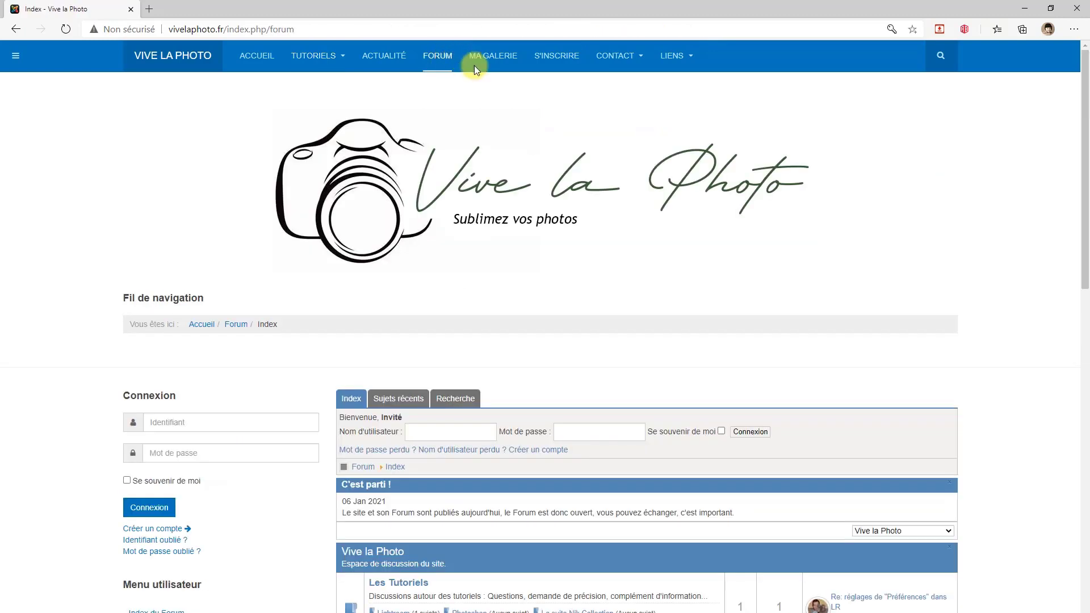
pyautogui.scroll(-5, 537, 188)
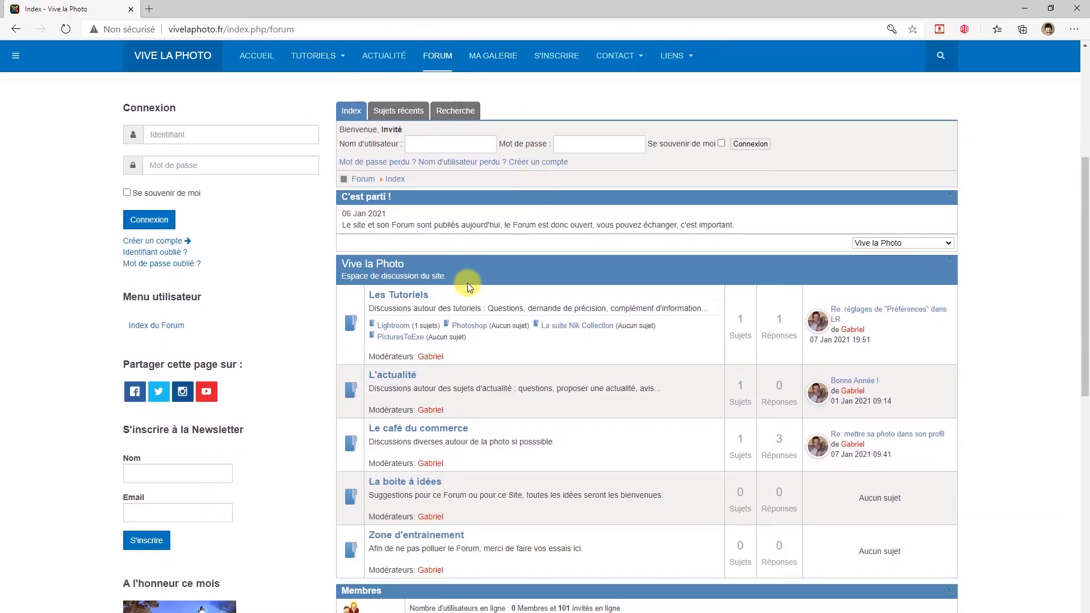